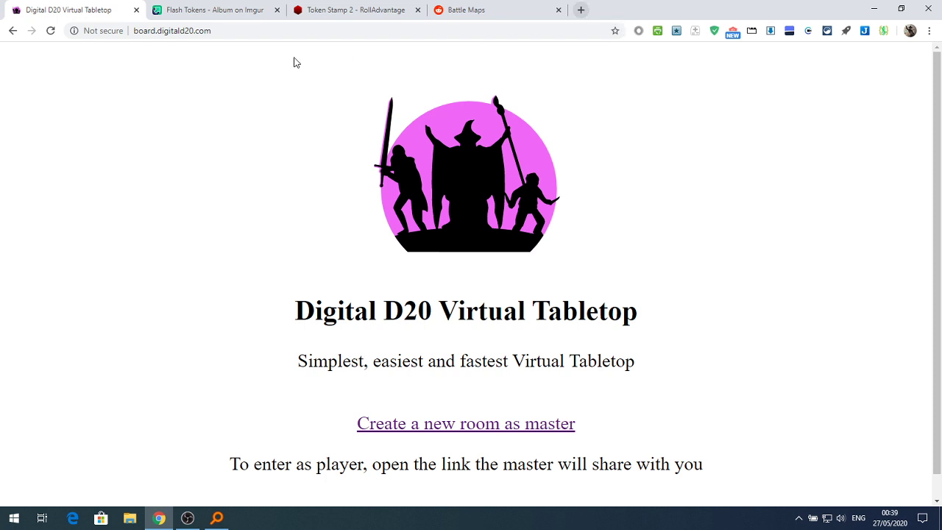
Copy the main domain digitald20.com from the board's address and open that site in a new browser tab
left_click_drag(157, 31, 214, 31)
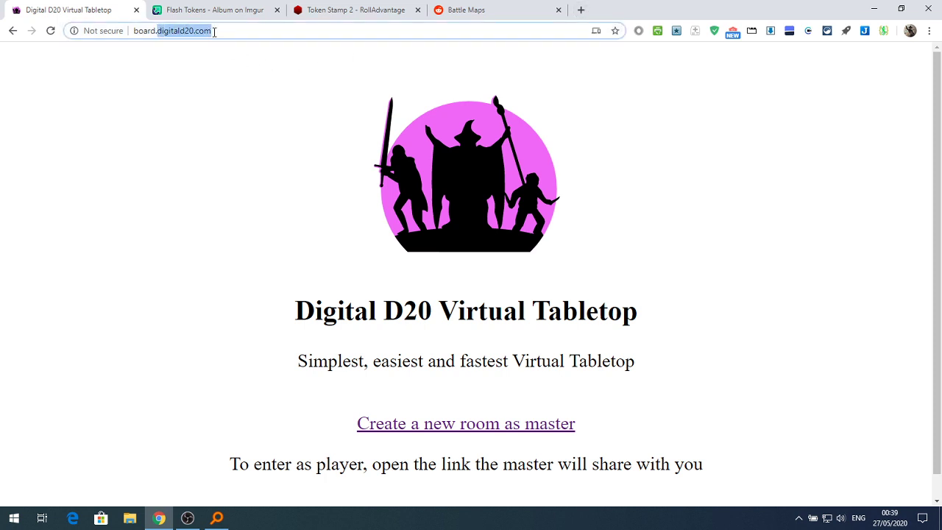
right_click(190, 32)
left_click(219, 114)
left_click(580, 11)
key("ctrl+v")
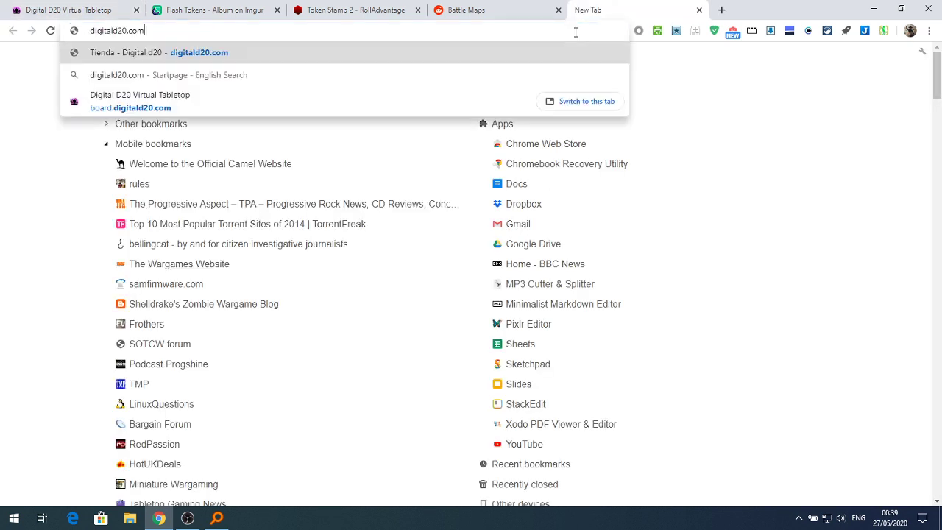
key("Return")
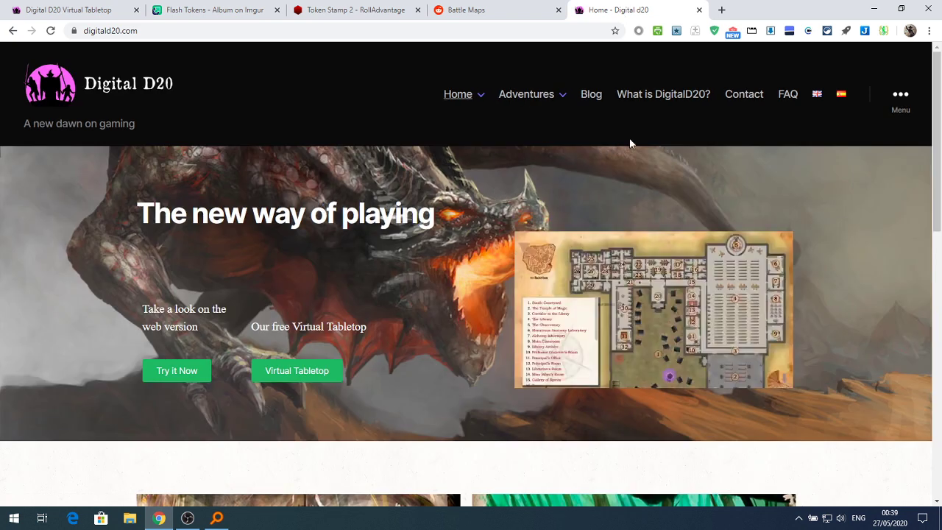
Look through the "Virtual Tabletop Launched!" blog post and its demo videos, and close the site's tab after revisiting its home page
left_click(590, 95)
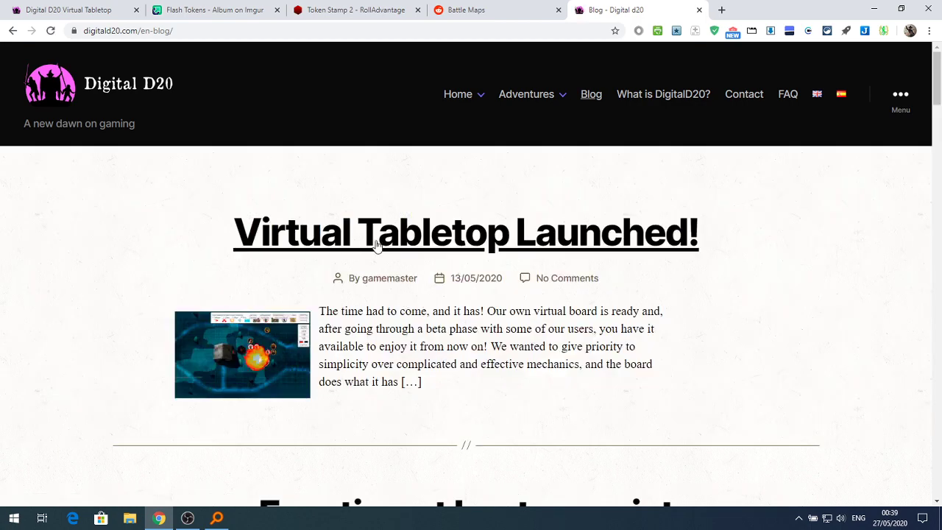
left_click(364, 252)
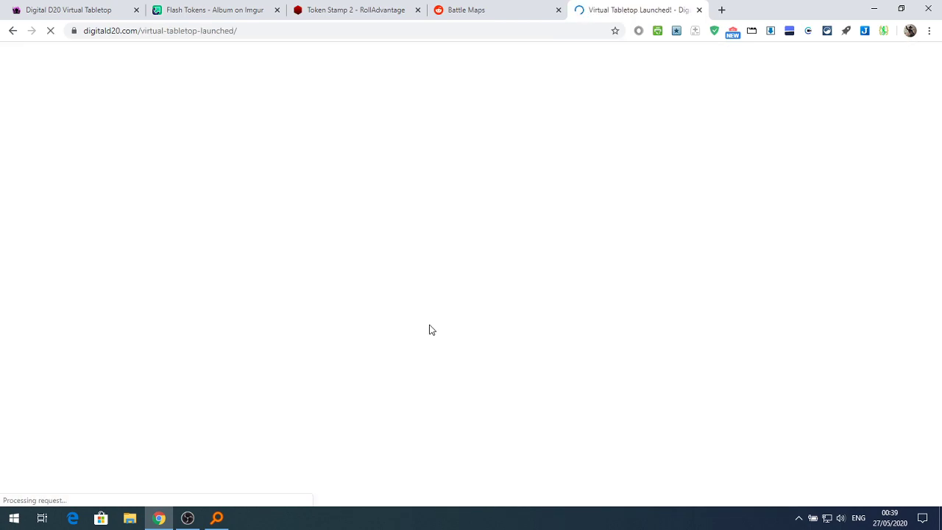
scroll(429, 322, "down", 1)
scroll(430, 321, "down", 10)
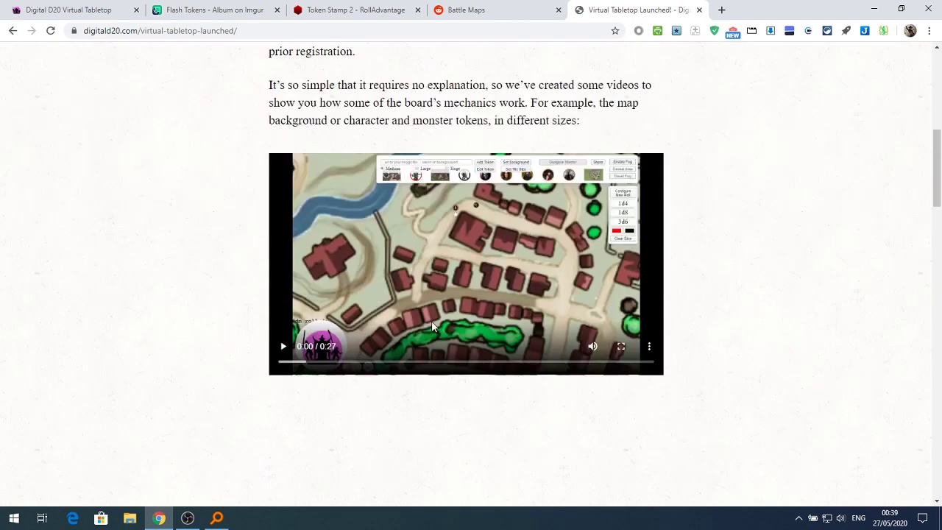
scroll(433, 323, "down", 9)
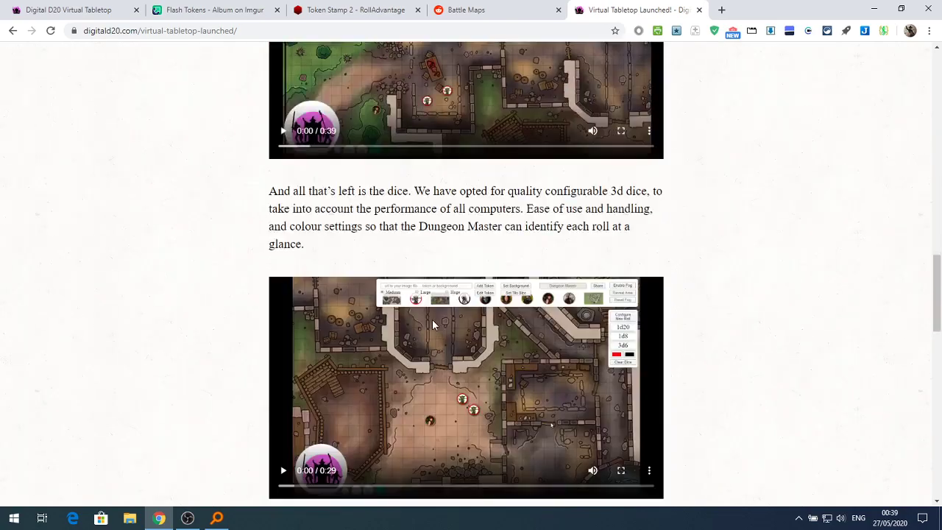
scroll(432, 321, "up", 19)
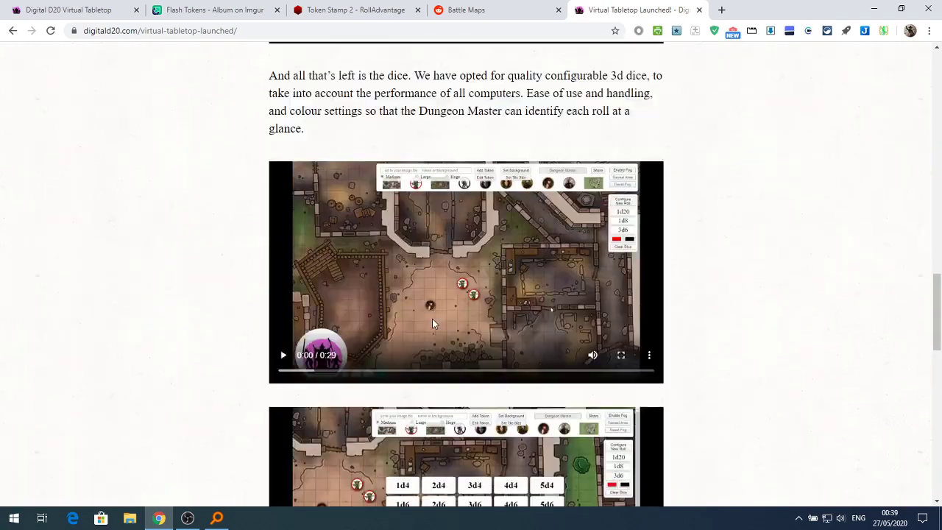
scroll(432, 322, "up", 2)
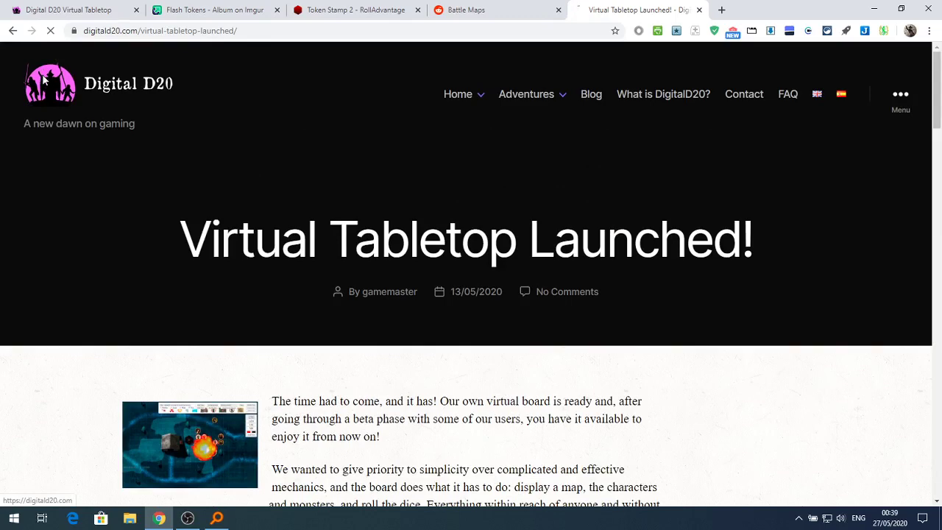
left_click(49, 81)
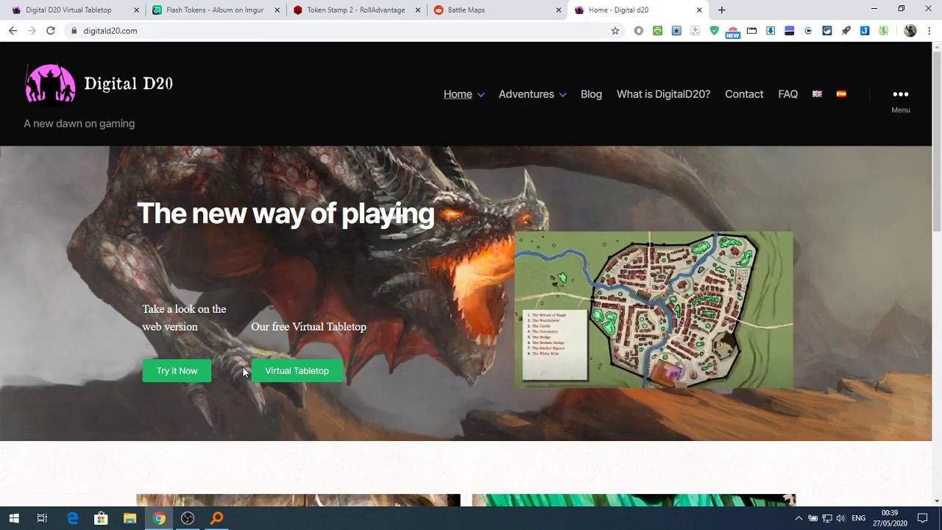
left_click(698, 10)
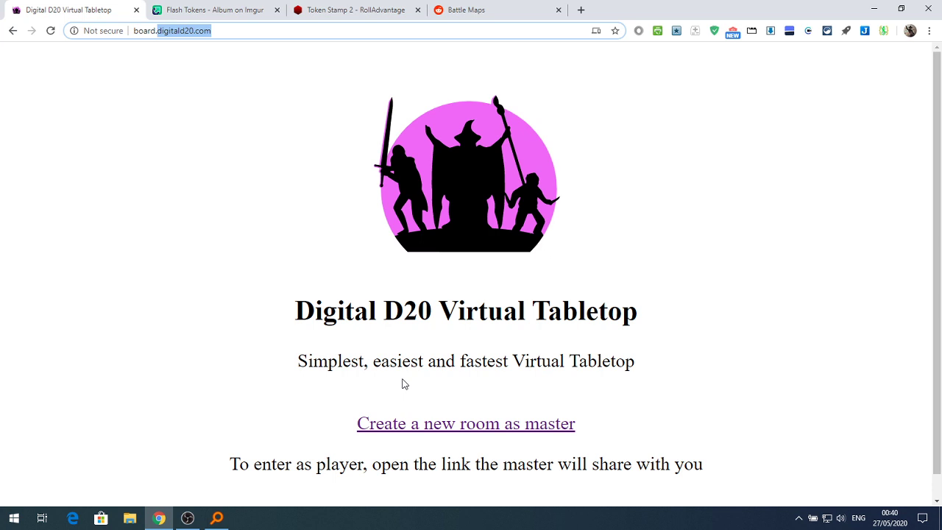
Create a new virtual tabletop room as master and check its map at different zoom levels
left_click(411, 431)
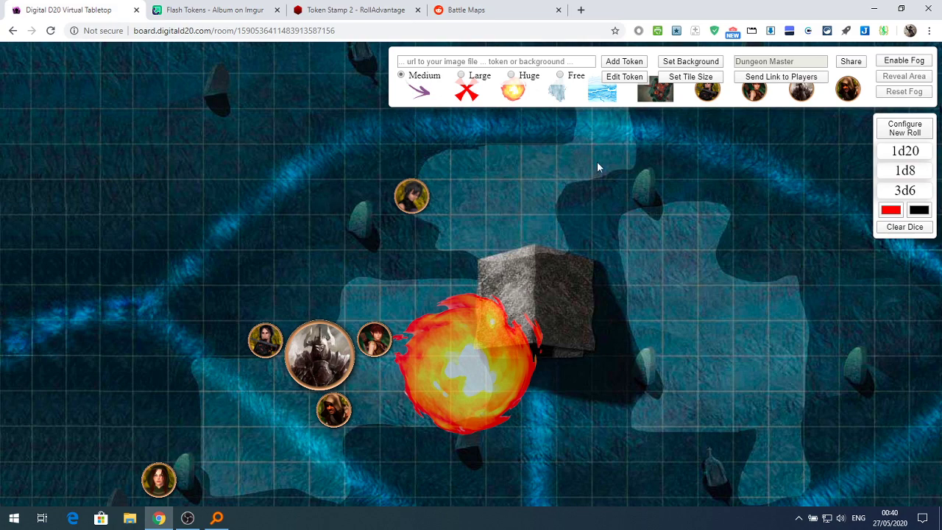
scroll(574, 407, "down", 1)
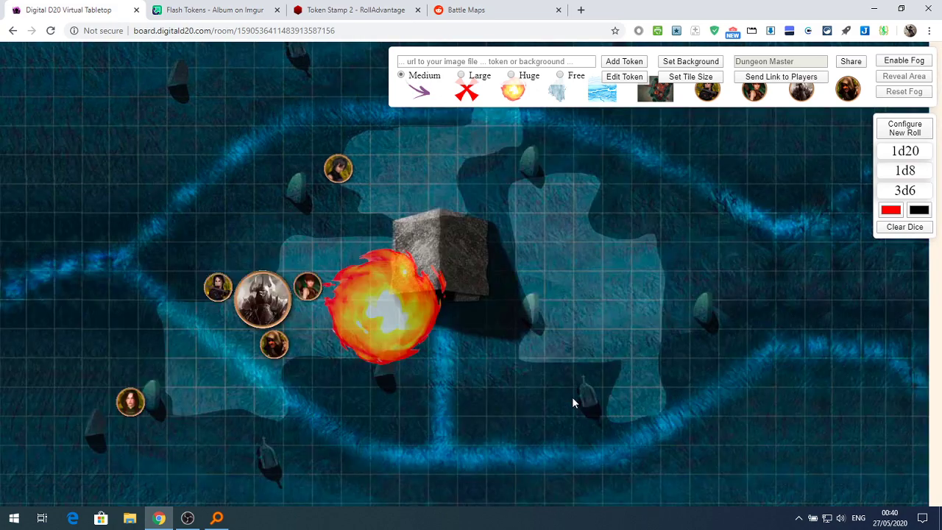
scroll(572, 401, "down", 1)
scroll(571, 402, "up", 2)
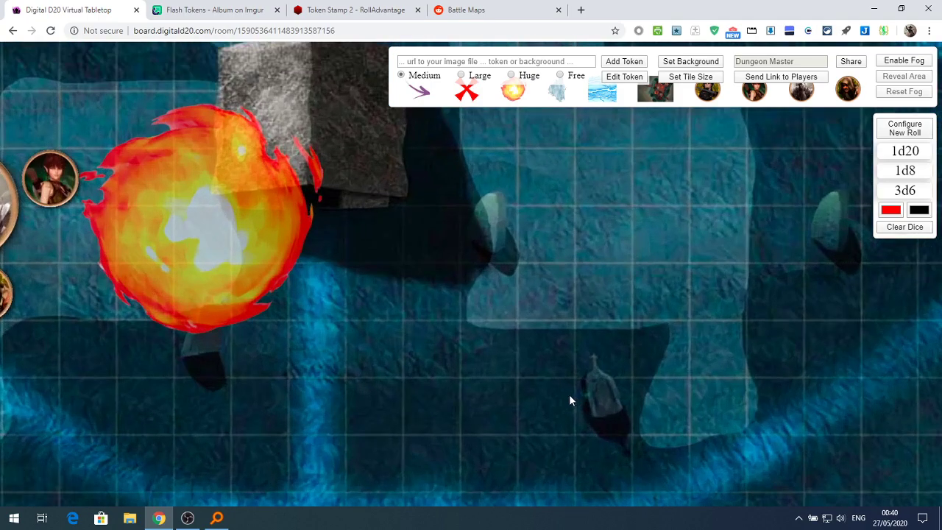
scroll(566, 400, "down", 1)
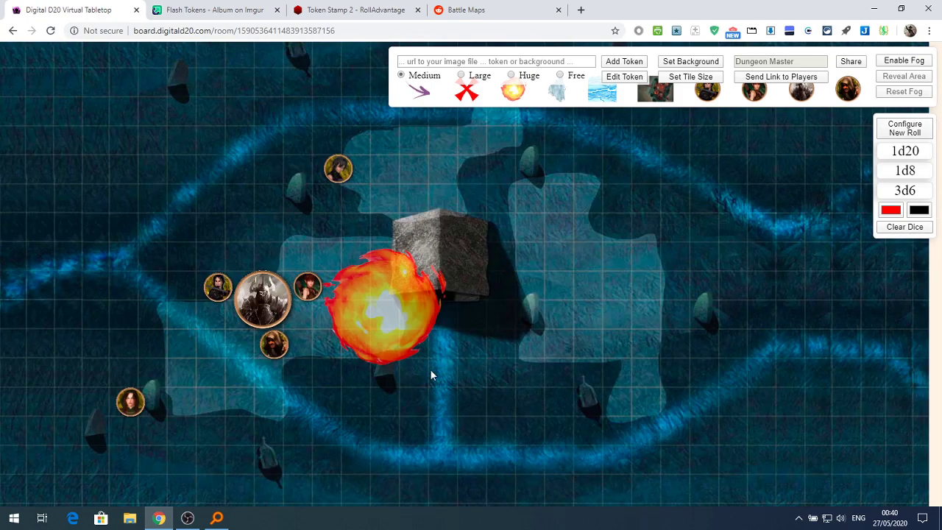
Rearrange three character tokens and the large armoured figure around the map, and move the fireball token below the stone block
left_click_drag(337, 176, 207, 185)
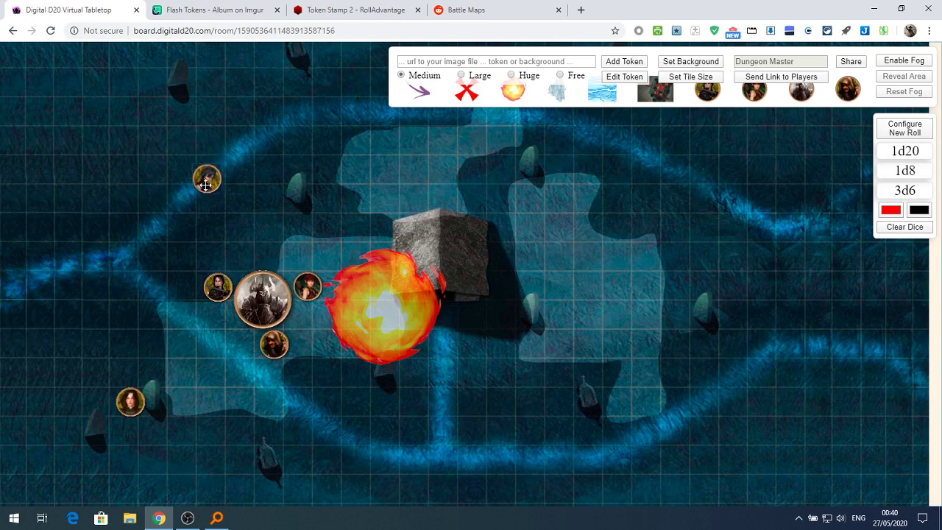
left_click_drag(213, 290, 248, 170)
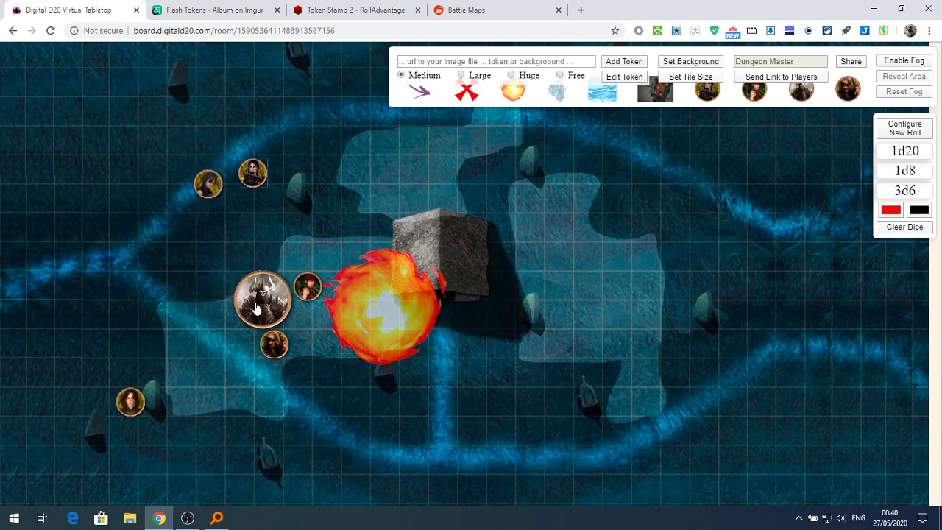
left_click_drag(257, 307, 330, 201)
left_click_drag(260, 284, 167, 279)
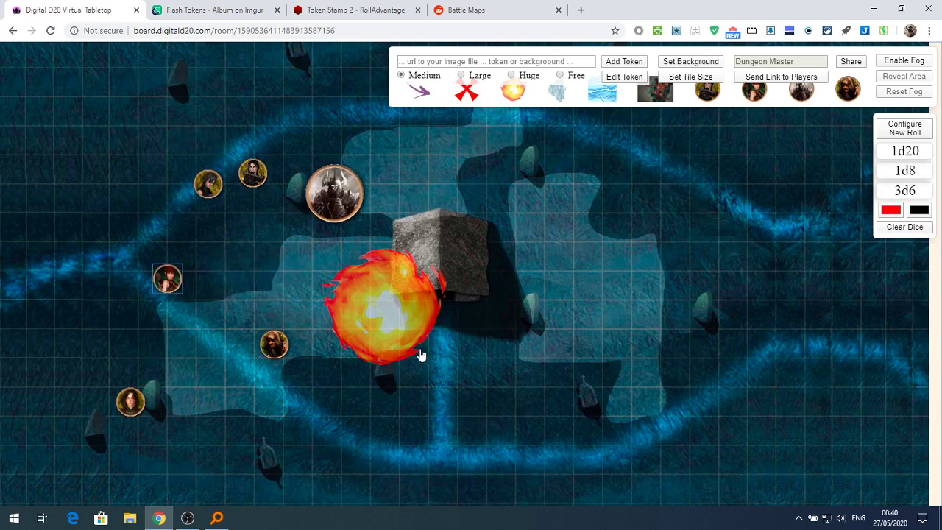
left_click_drag(420, 358, 400, 425)
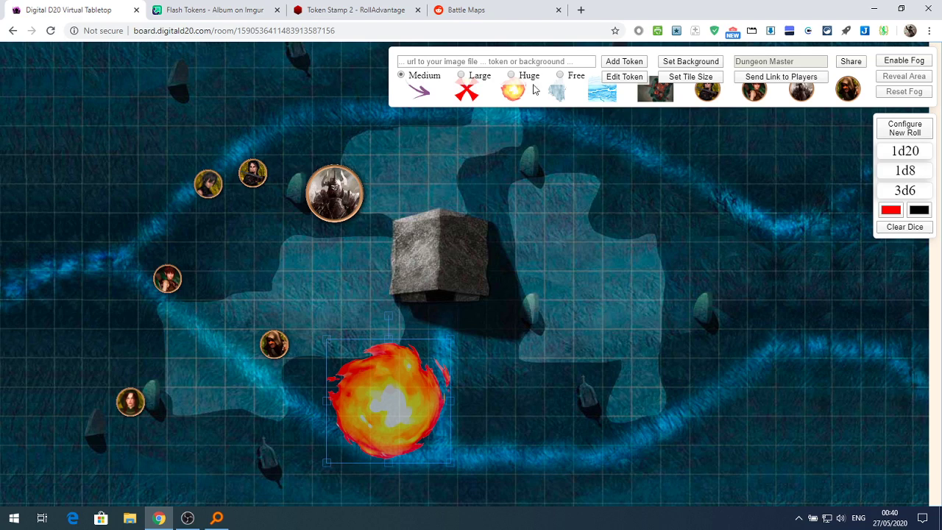
Add medium arrow tokens from arrow.png to the map and delete the duplicate, keeping one near the western edge
left_click(419, 95)
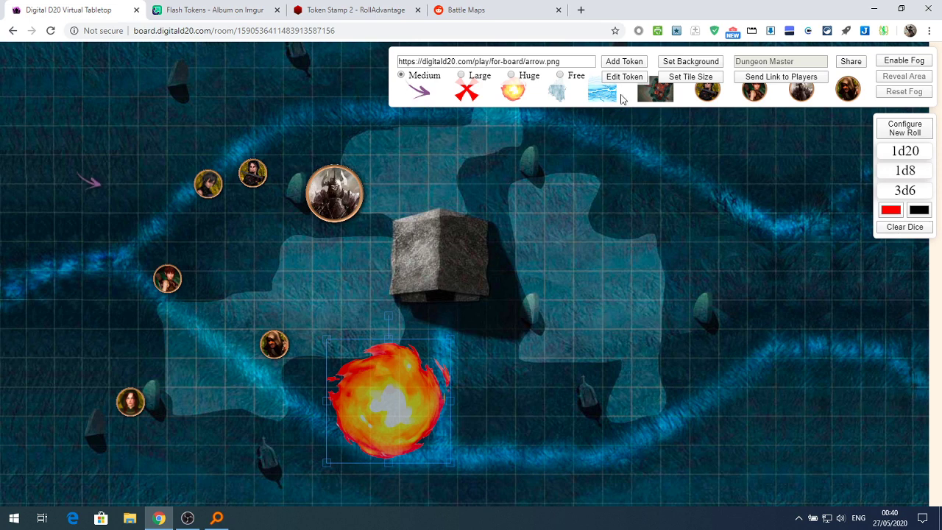
left_click(622, 61)
left_click_drag(109, 220, 274, 256)
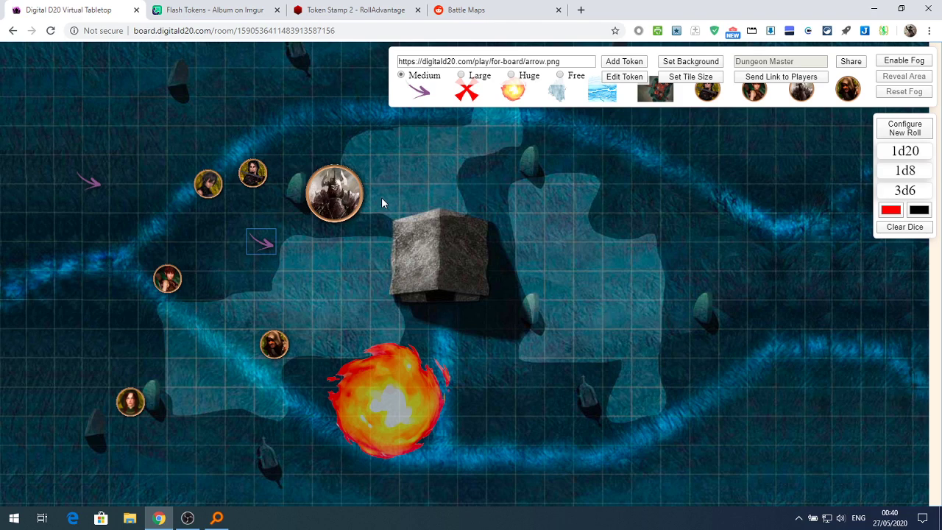
key("Delete")
Add a Large arrow token west of the stone block and a Huge arrow token at the map's western edge
left_click(461, 76)
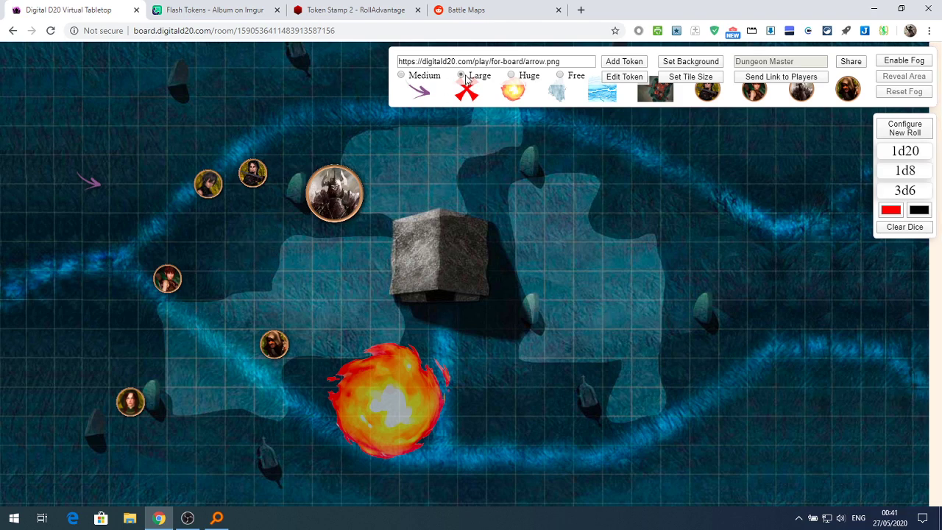
left_click(623, 61)
left_click_drag(195, 195, 281, 275)
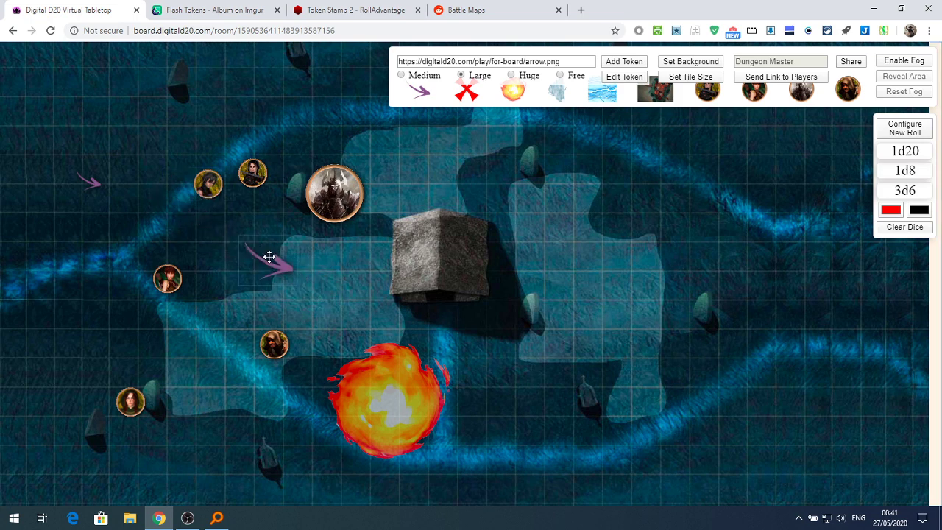
left_click(511, 76)
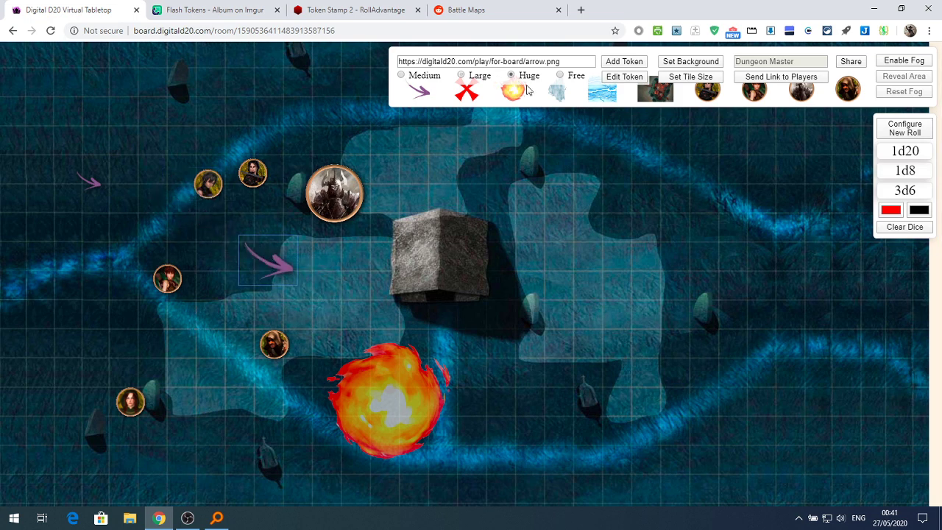
left_click(615, 64)
left_click_drag(125, 261, 93, 270)
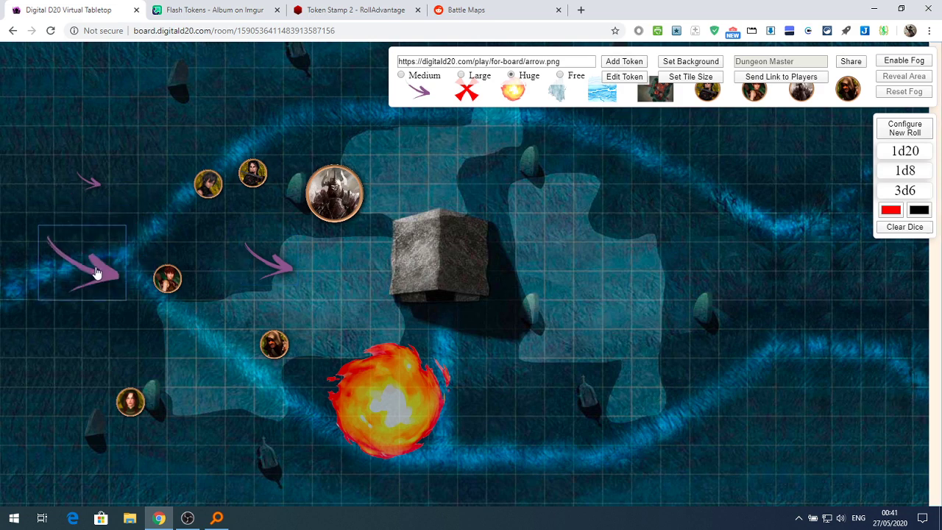
Try out a Free-size arrow token by placing it on the map and scaling it down, and delete it
left_click(560, 76)
left_click(615, 62)
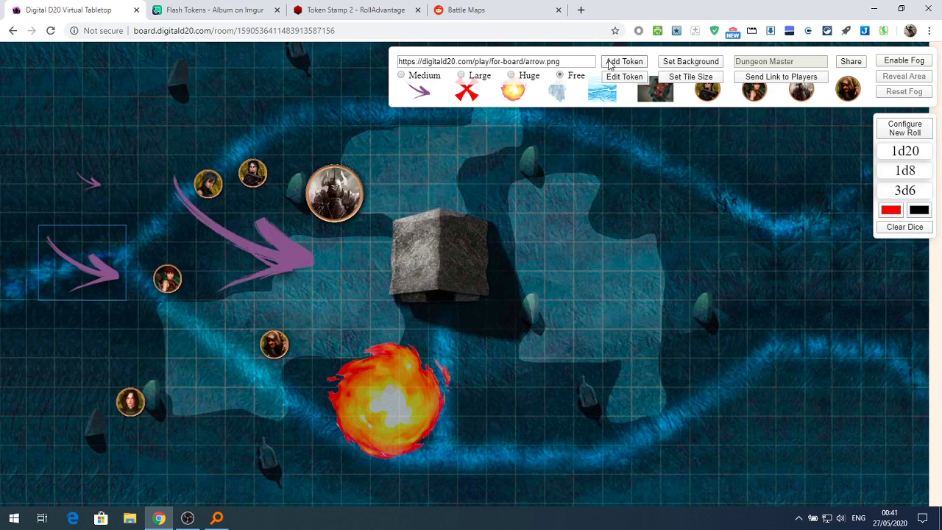
left_click_drag(258, 260, 261, 301)
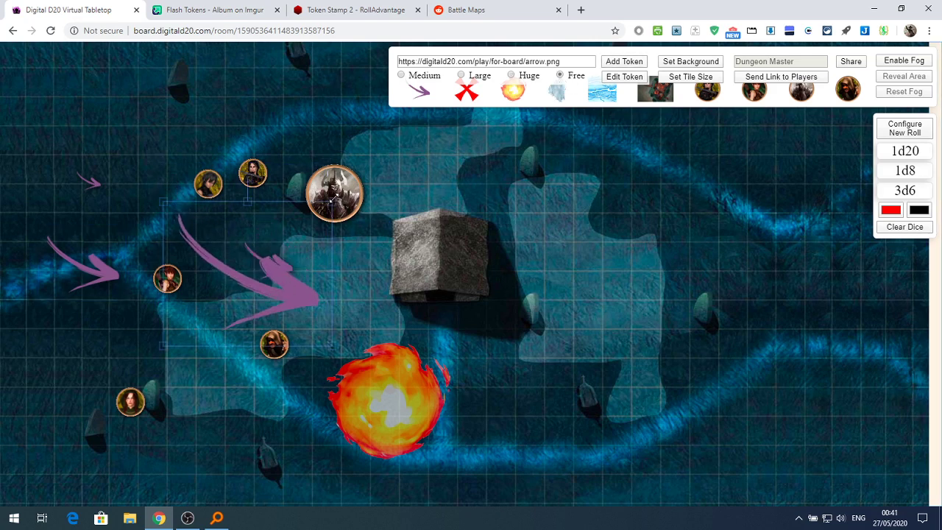
left_click_drag(334, 195, 272, 250)
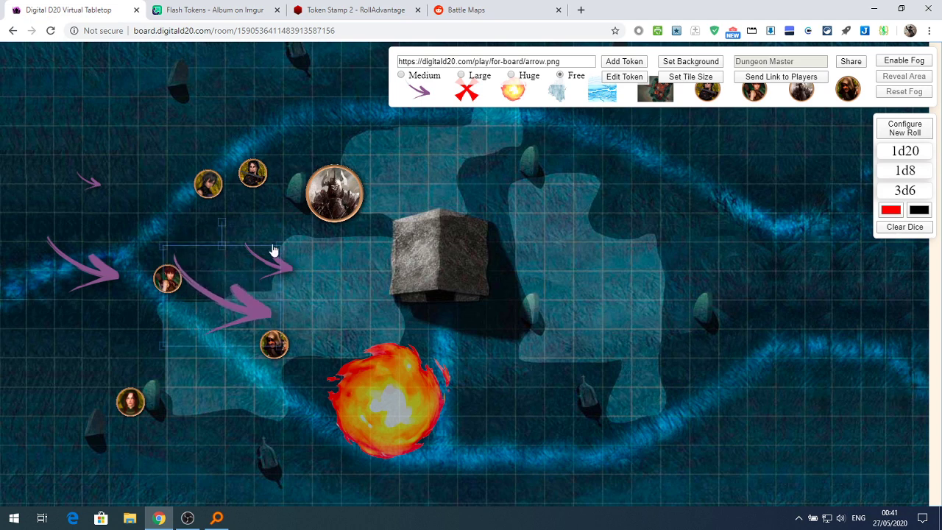
mouse_move(222, 221)
left_mouse_down()
mouse_move(157, 228)
mouse_move(227, 222)
left_mouse_up()
key("Delete")
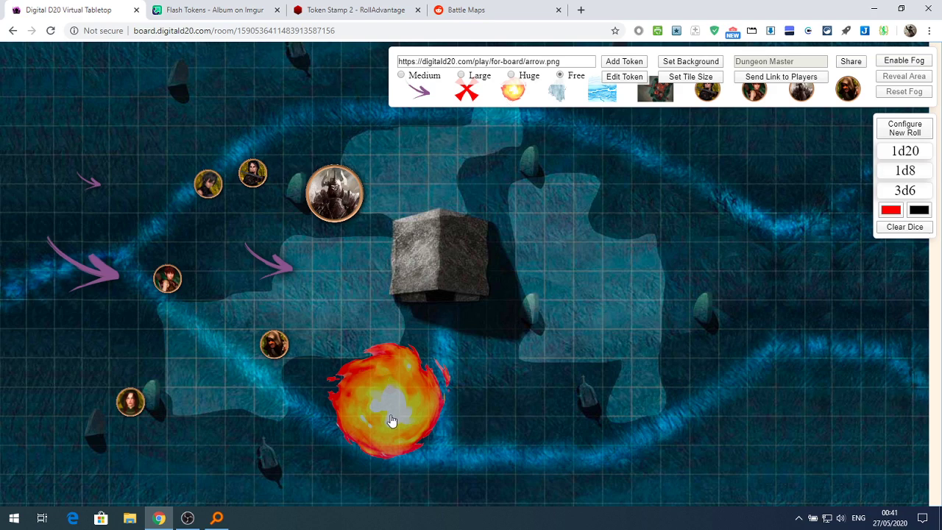
Shift the fireball token slightly and add a Free-size cone-cold.png token just east of the stone block
left_click_drag(391, 420, 374, 410)
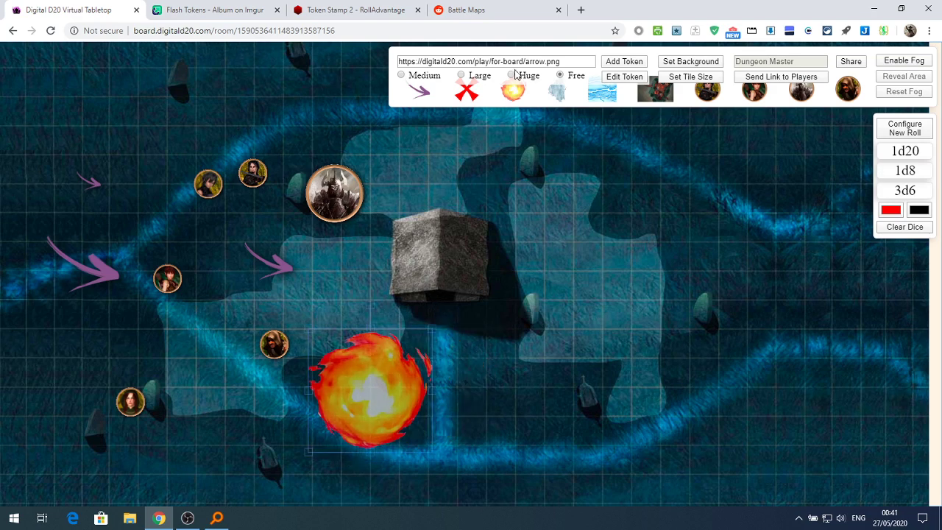
left_click(558, 94)
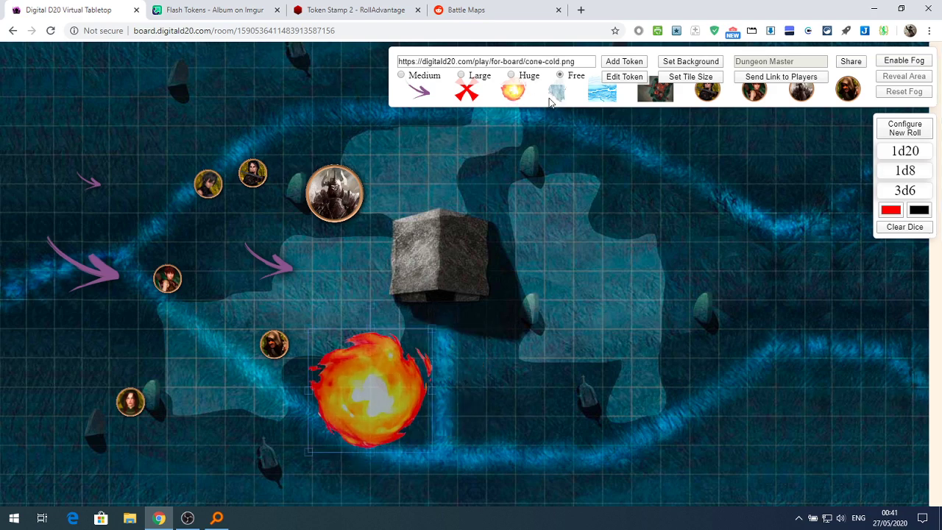
left_click(616, 65)
left_click_drag(318, 216, 559, 300)
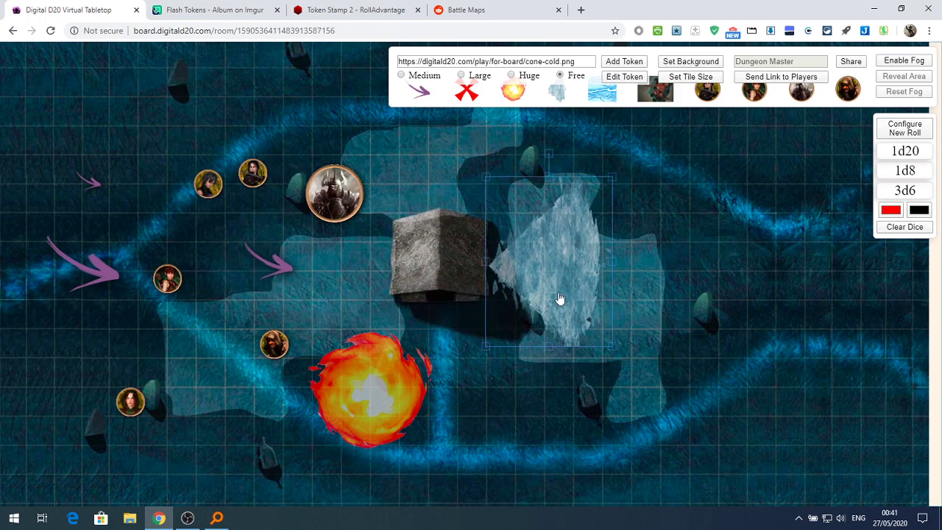
Add a Free-size lightning token from ray.png and place it below the cold cone
left_click(597, 97)
left_click(632, 66)
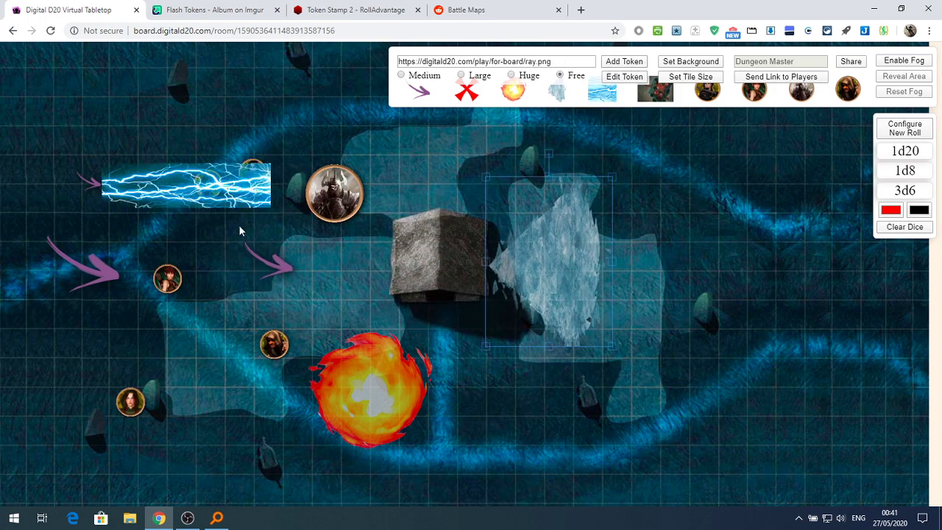
left_click_drag(196, 203, 548, 384)
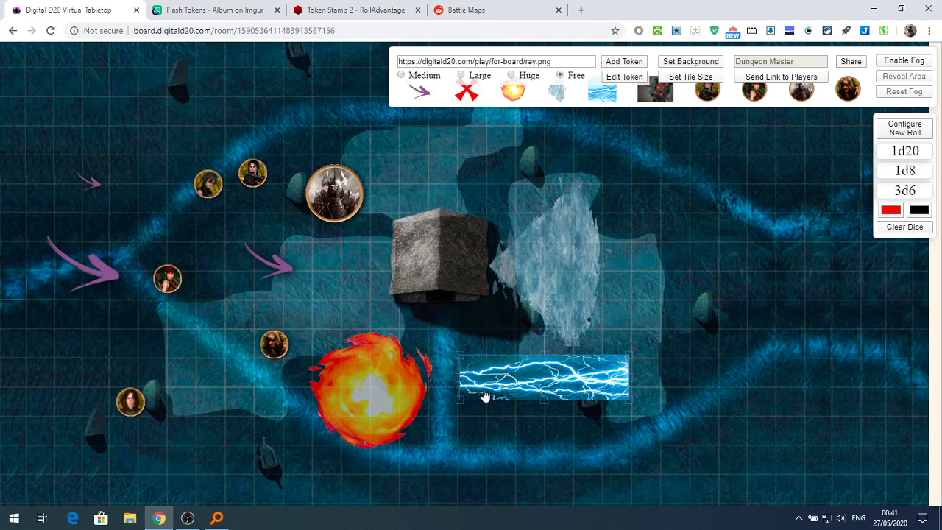
Delete the lightning ray and fireball tokens from the map
key("Delete")
left_click(401, 390)
key("Delete")
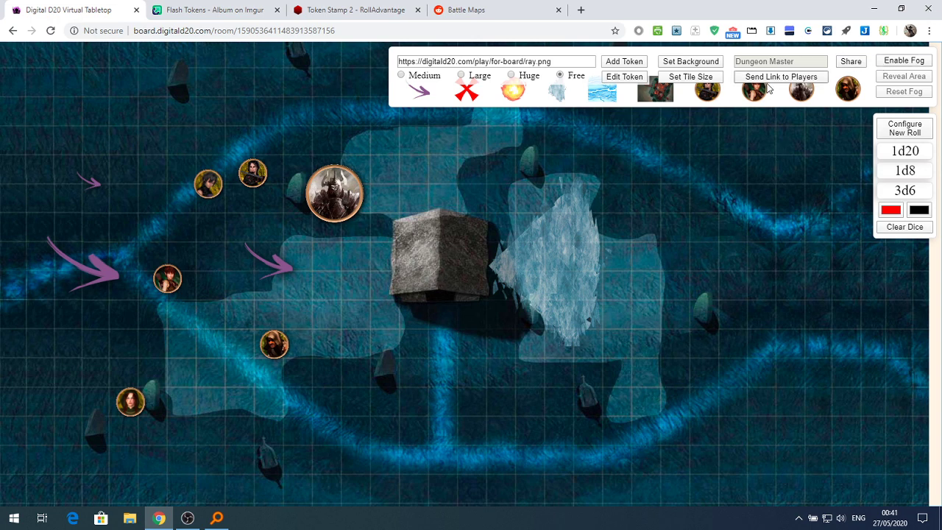
Enable fog on the map and reveal three rectangular areas: around the party, just north of the stone block and just south of it
left_click(910, 62)
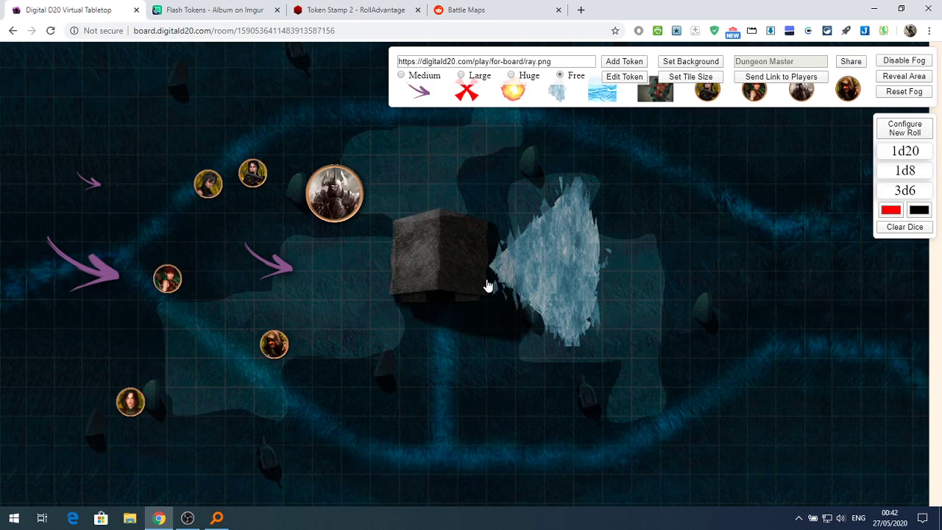
left_click(893, 63)
left_click(894, 62)
left_click(890, 78)
left_click_drag(144, 159, 425, 377)
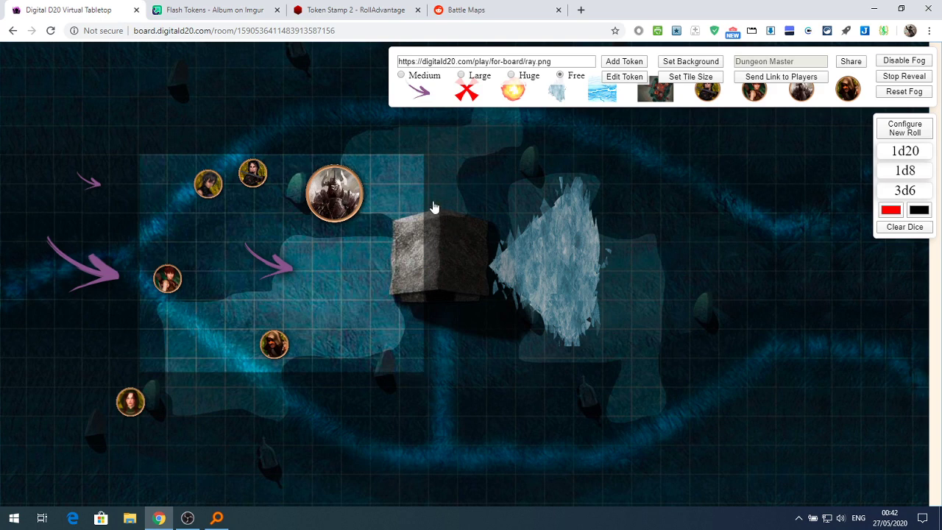
left_click_drag(417, 159, 487, 225)
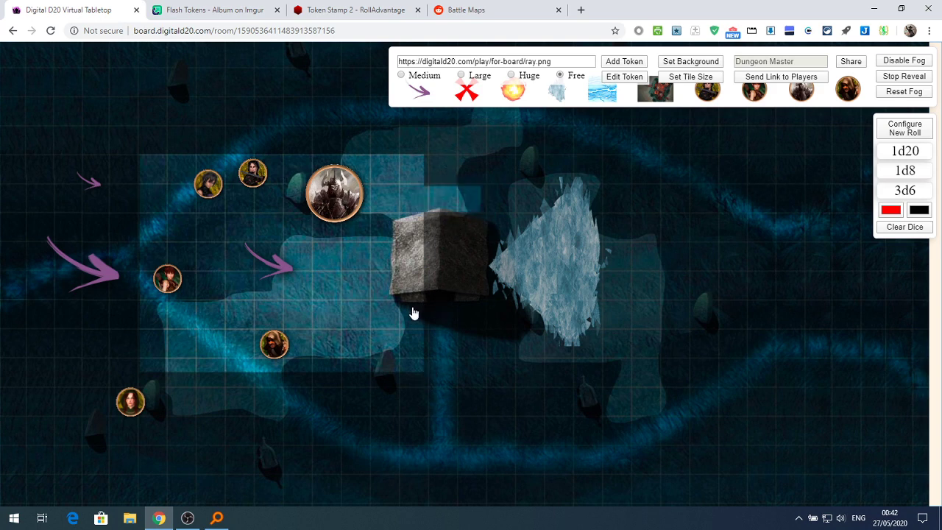
left_click_drag(412, 309, 502, 376)
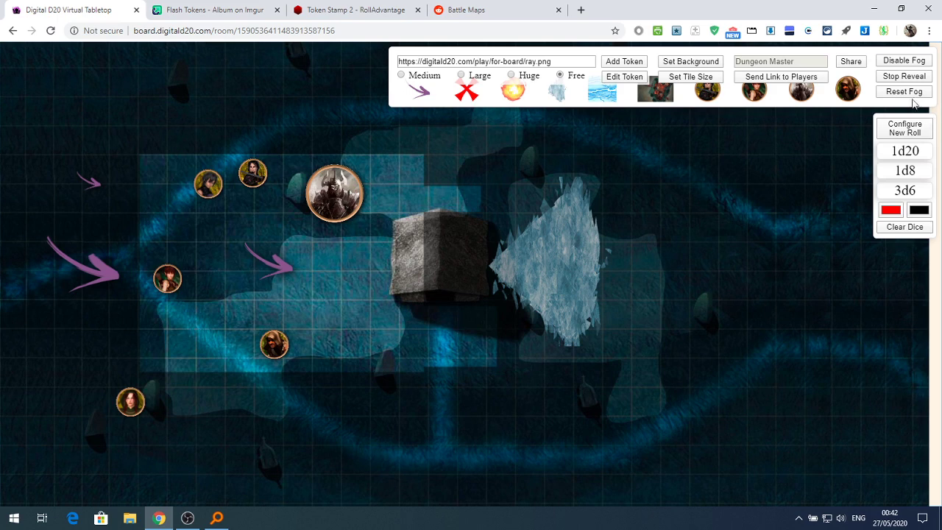
left_click(903, 78)
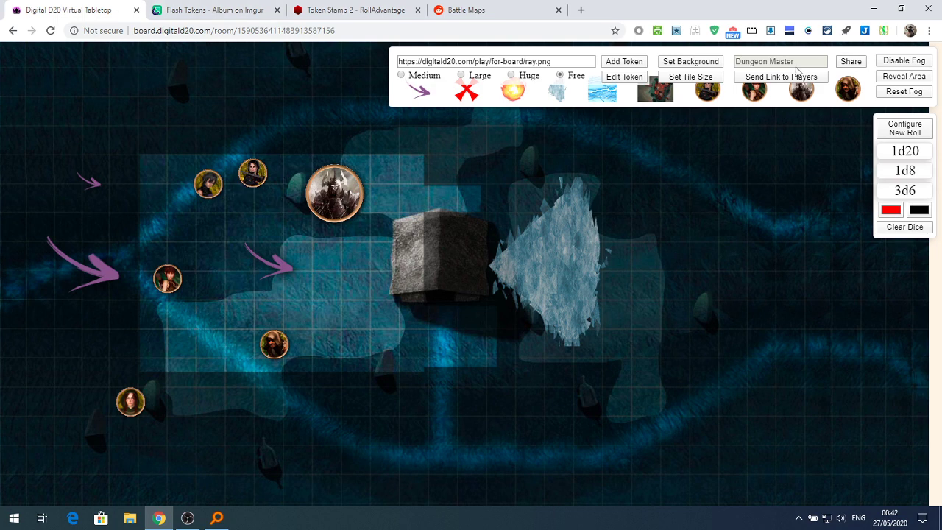
Open the room's share link, copy it to the clipboard and close the sharing prompt
left_click(849, 62)
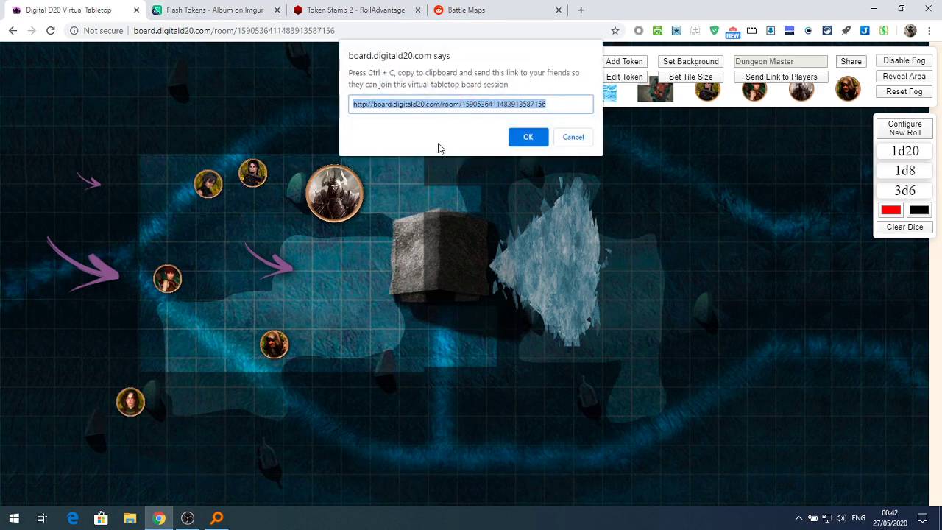
right_click(451, 105)
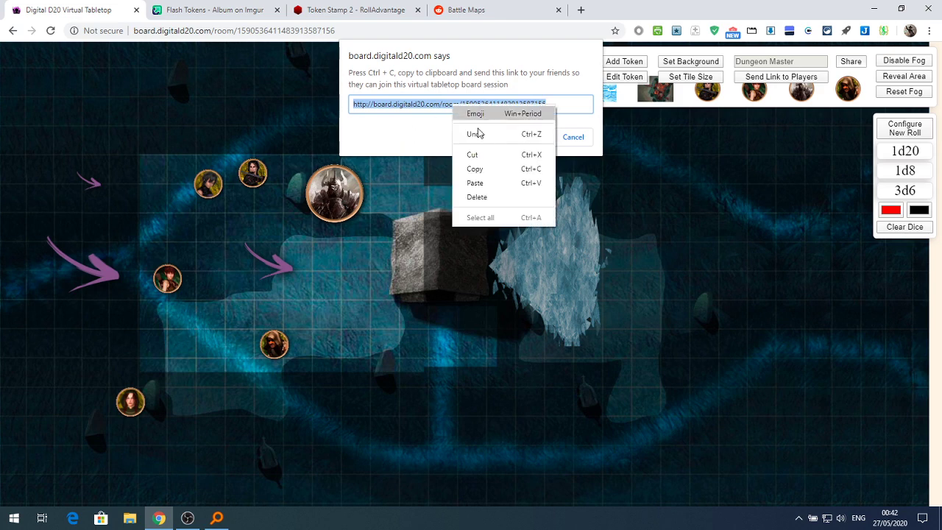
left_click(477, 169)
left_click(528, 137)
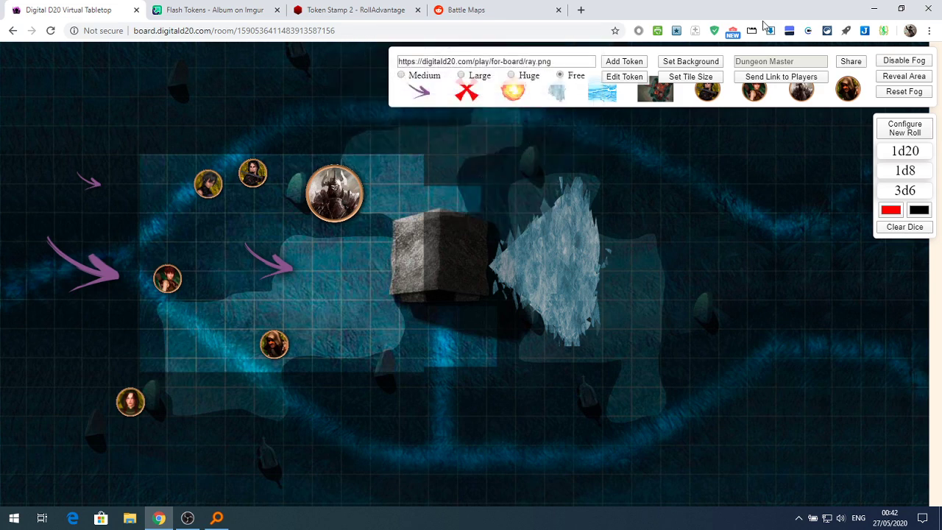
Open the copied room link in a new incognito window to join as a player
left_click(929, 31)
left_click(883, 76)
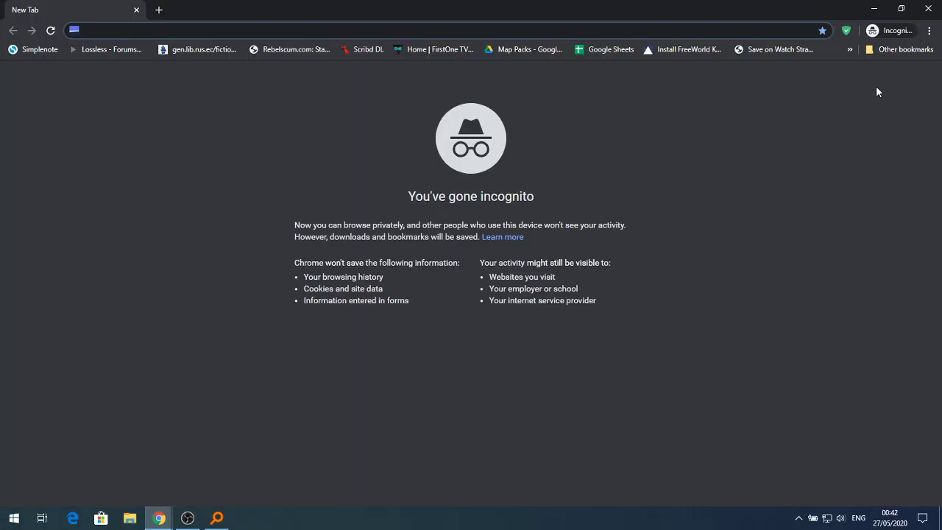
key("ctrl+v")
key("Return")
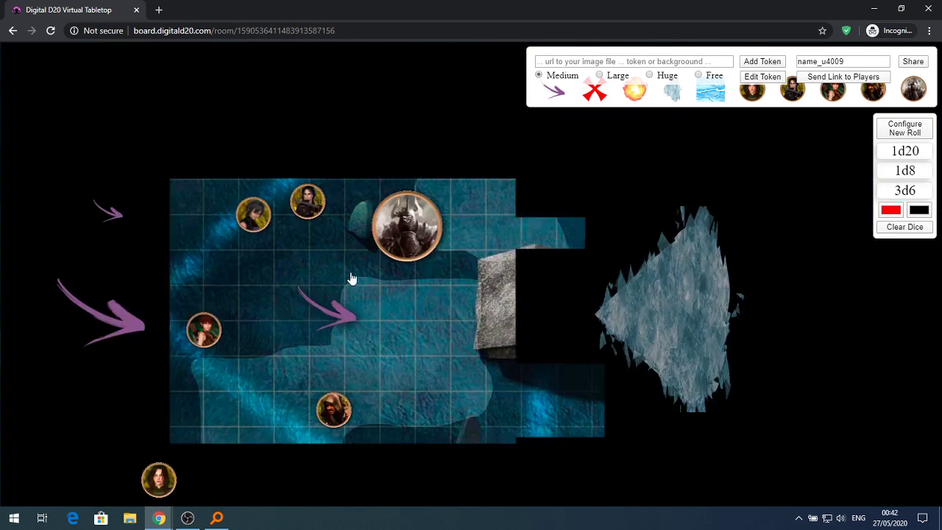
Switch to the dungeon master's window and move the large armored warrior token south, just east of the bearded character
mouse_move(157, 524)
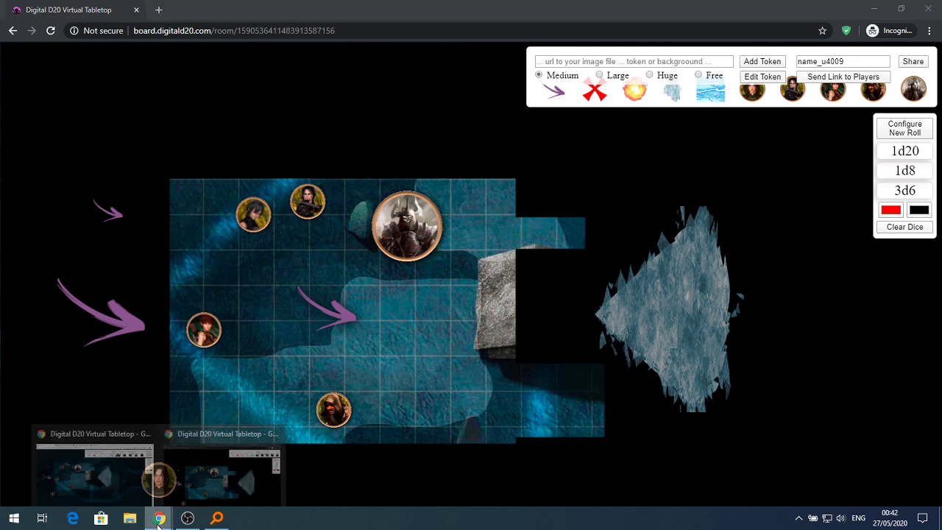
left_click(112, 482)
left_click_drag(333, 213, 332, 321)
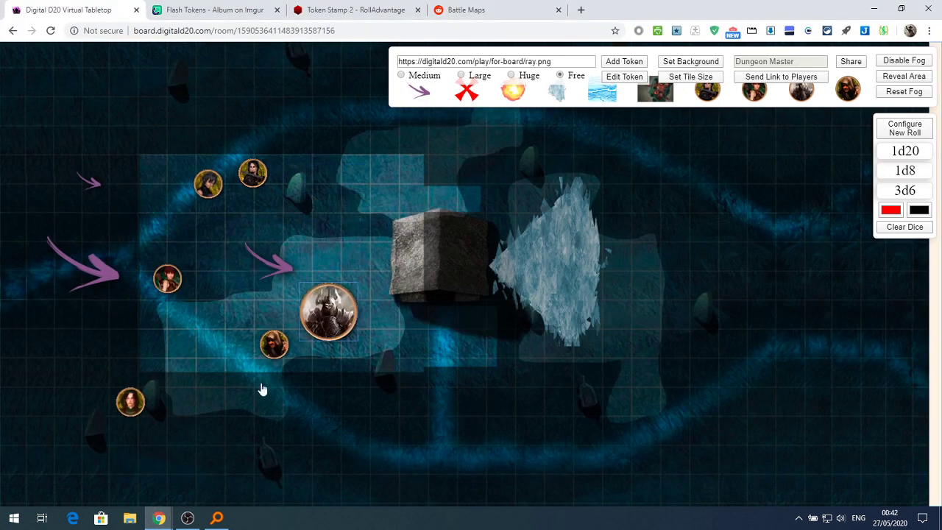
In the player's incognito window, move the northwestern hooded token southwest and the red-haired token east toward the middle arrow
mouse_move(159, 520)
left_click(224, 471)
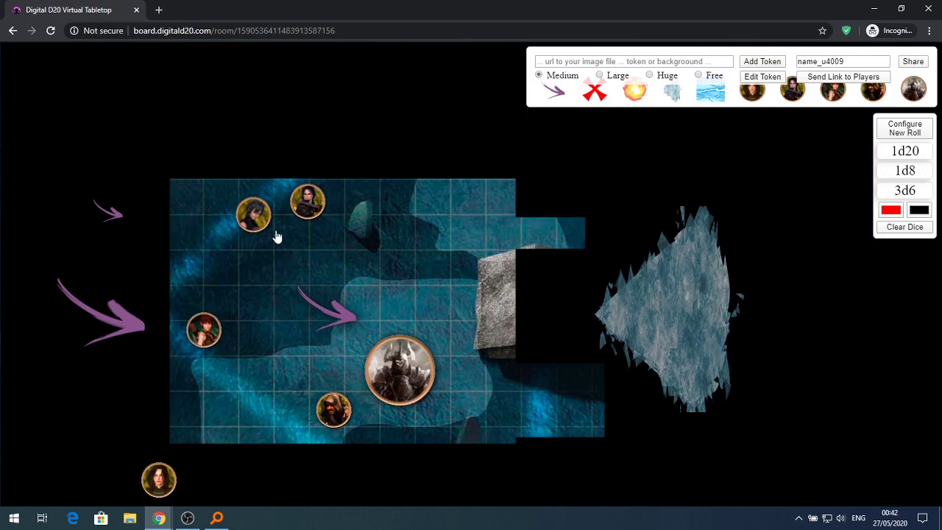
left_click_drag(258, 218, 231, 244)
left_click_drag(205, 336, 264, 313)
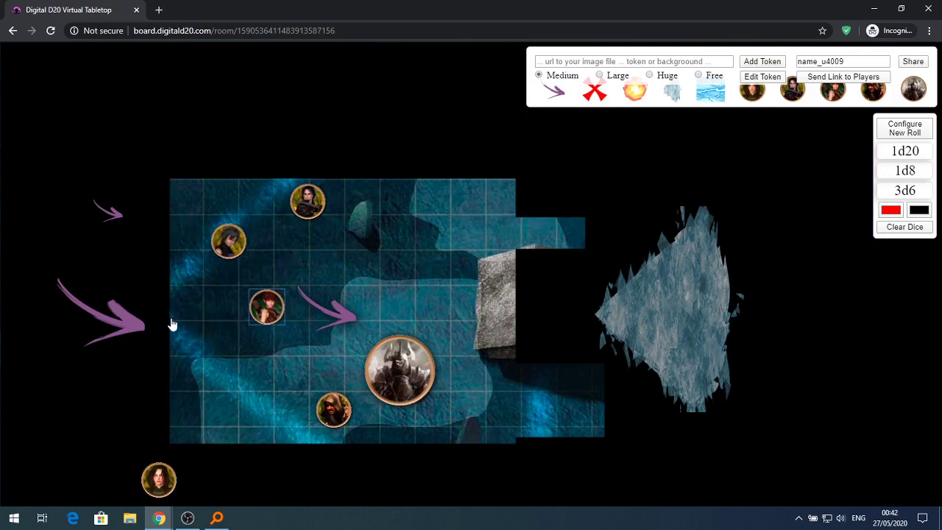
Delete the largest arrow and the middle arrow, and move the red-haired token east to the edge of the lighter ground
left_click(157, 309)
left_click_drag(158, 309, 179, 345)
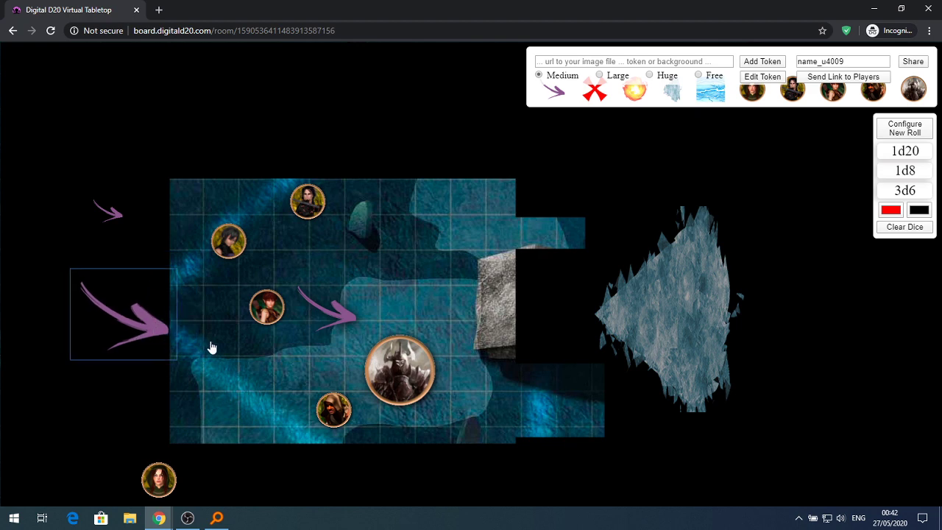
key("Delete")
left_click(330, 320)
key("Delete")
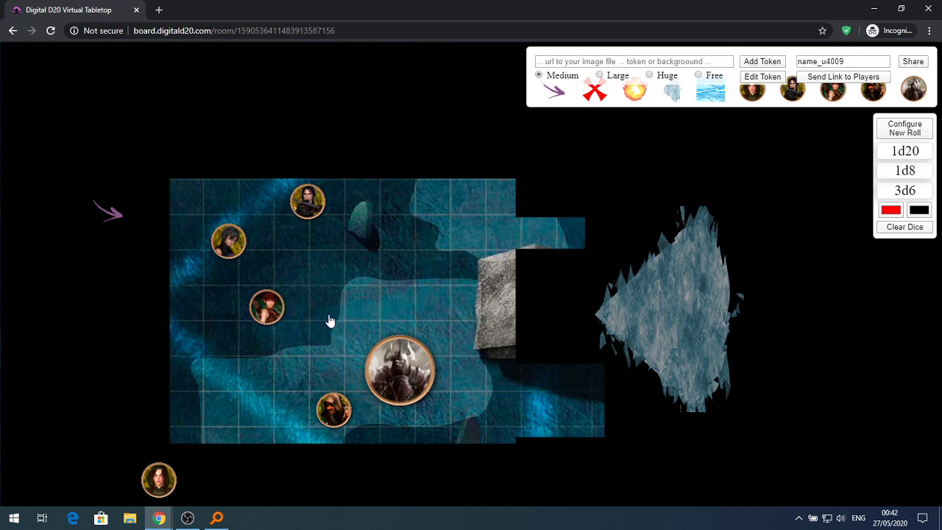
left_click_drag(278, 303, 339, 304)
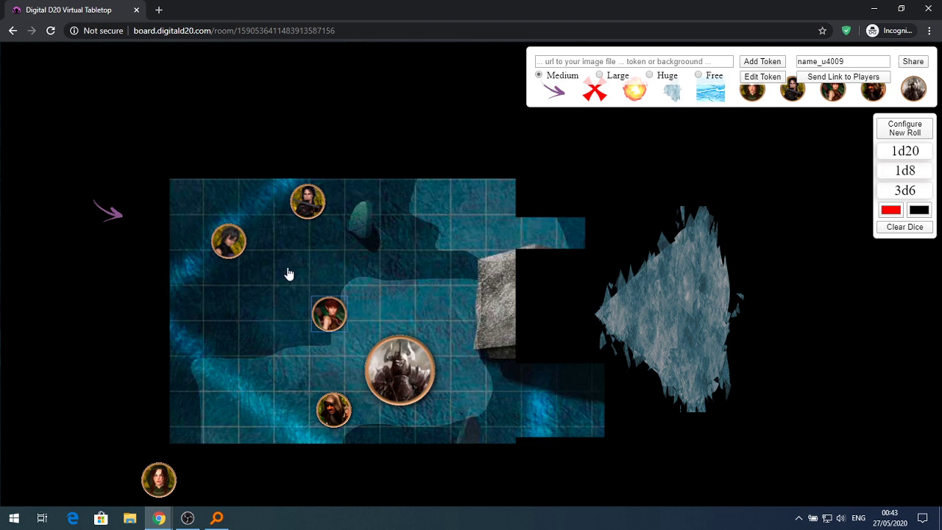
Return to the dungeon master's window, roll 1d20 twice and clear the dice
mouse_move(154, 522)
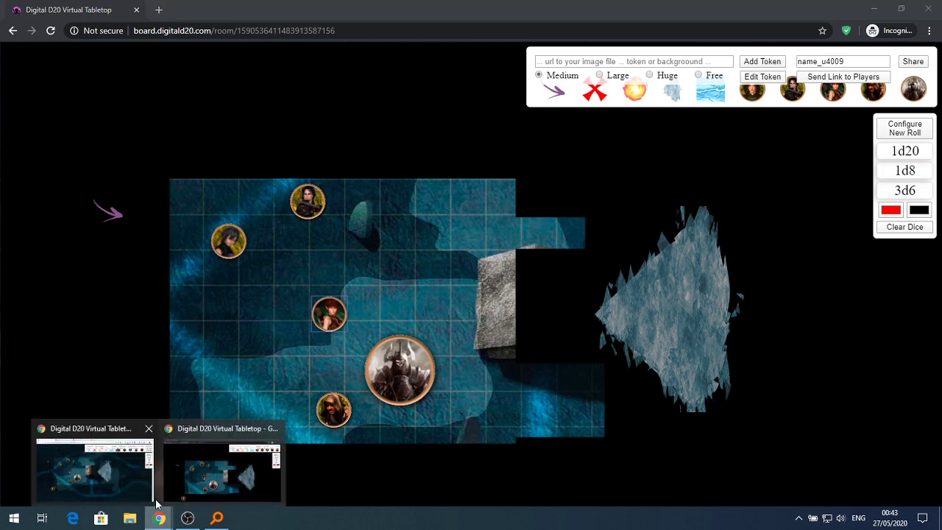
left_click(106, 468)
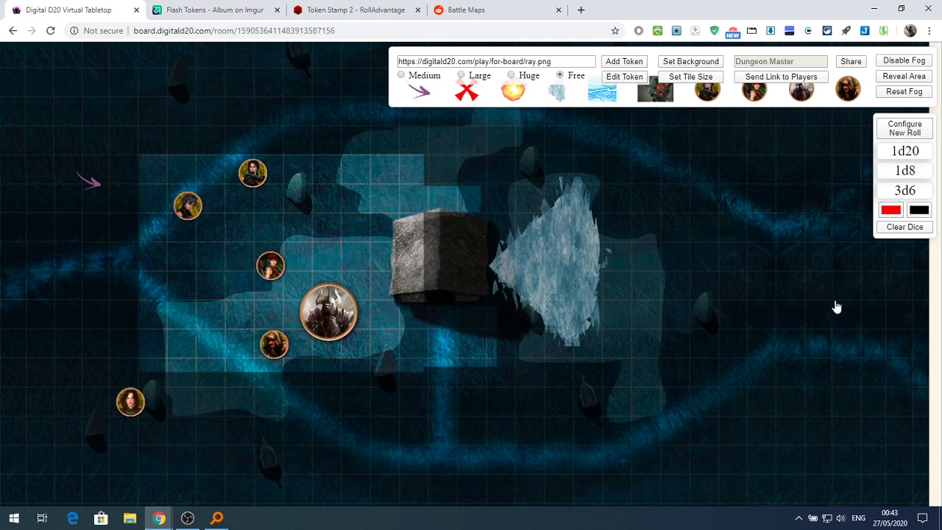
left_click(904, 156)
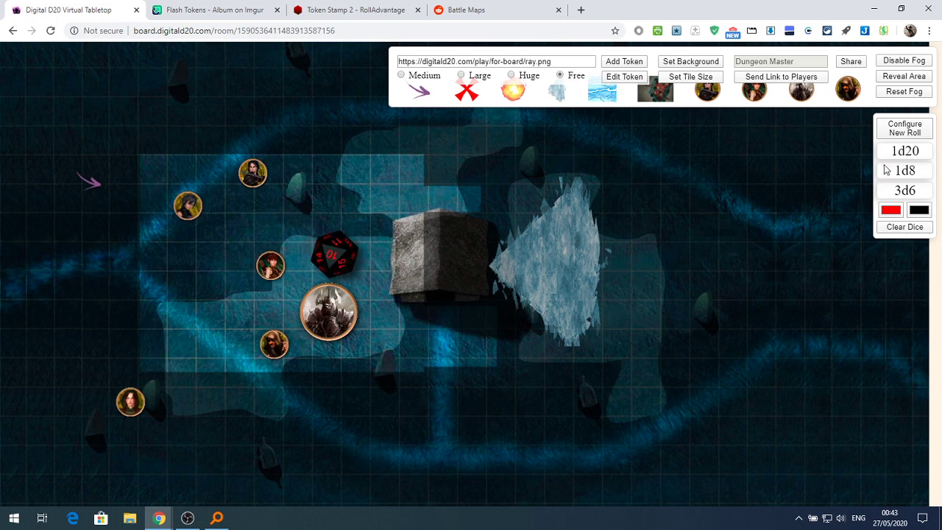
left_click(901, 153)
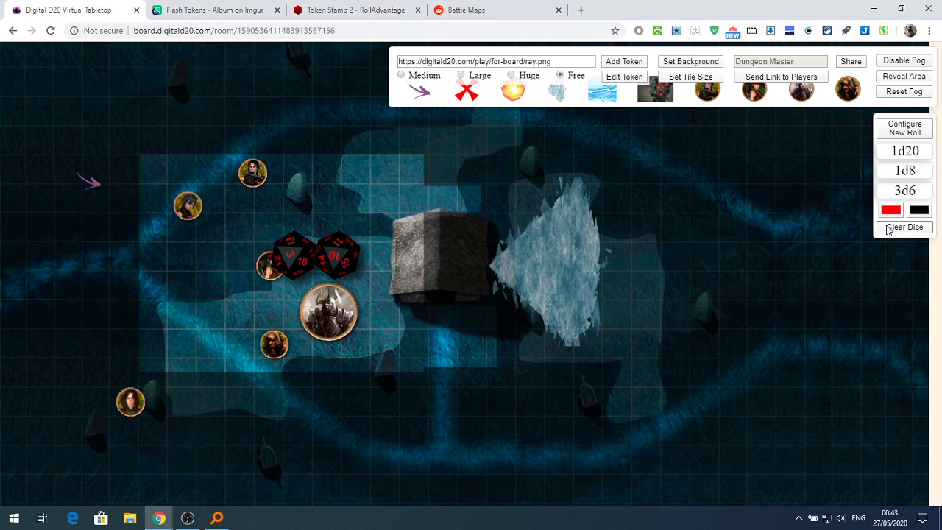
left_click(887, 229)
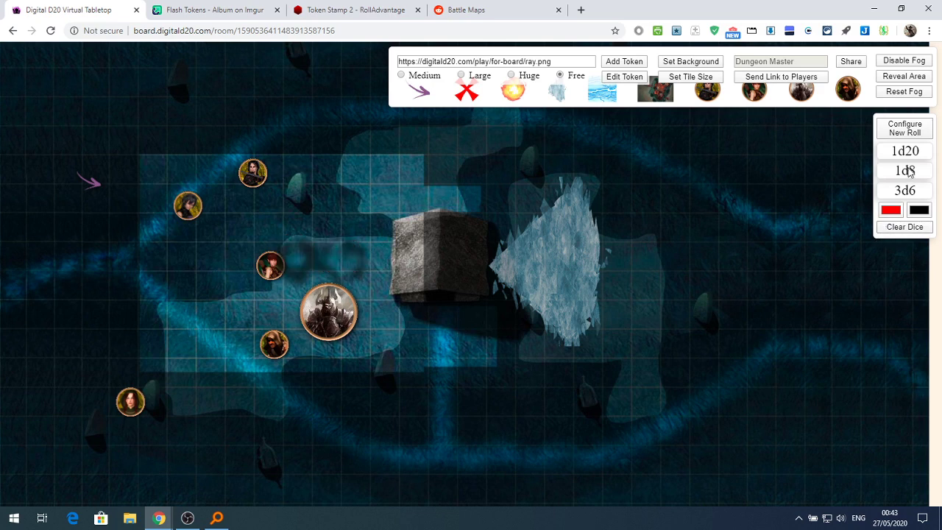
Roll 1d8 twice, try to move one of the rolled dice on the map, and clear the dice
left_click(909, 172)
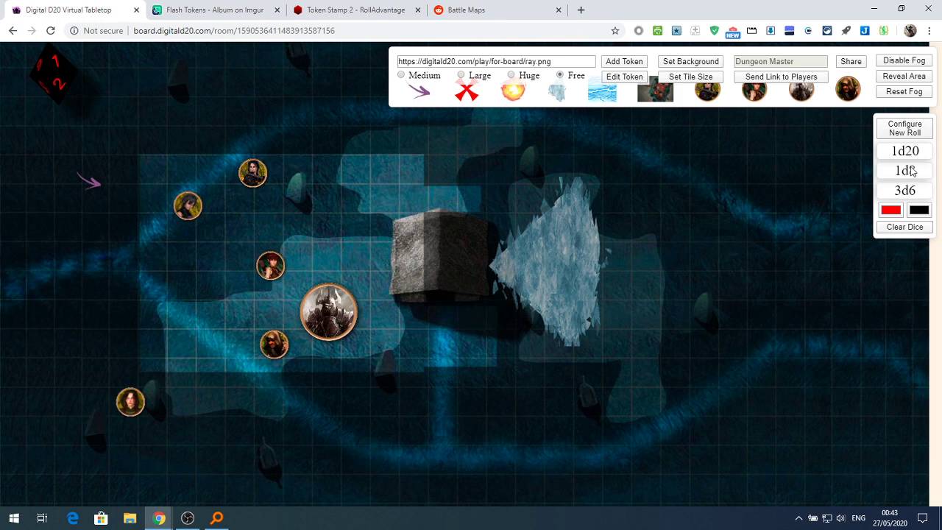
left_click(911, 171)
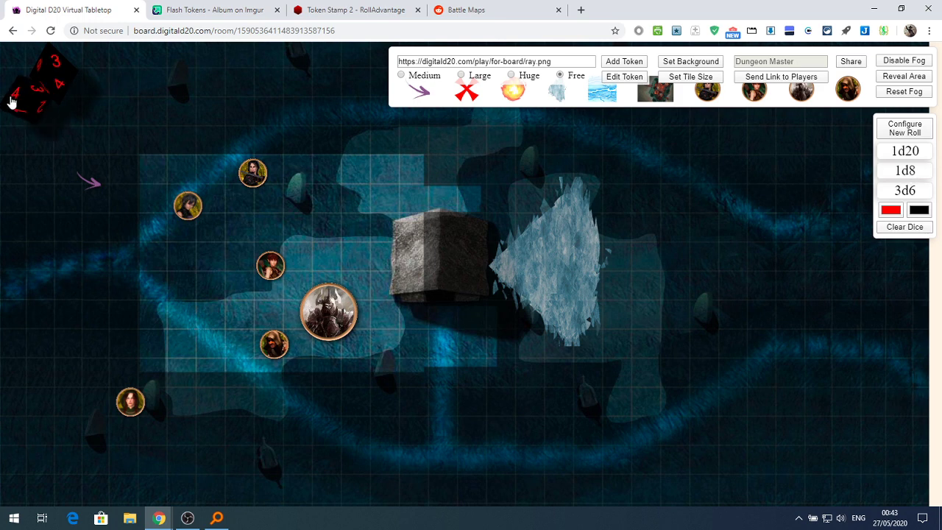
left_click_drag(9, 96, 132, 154)
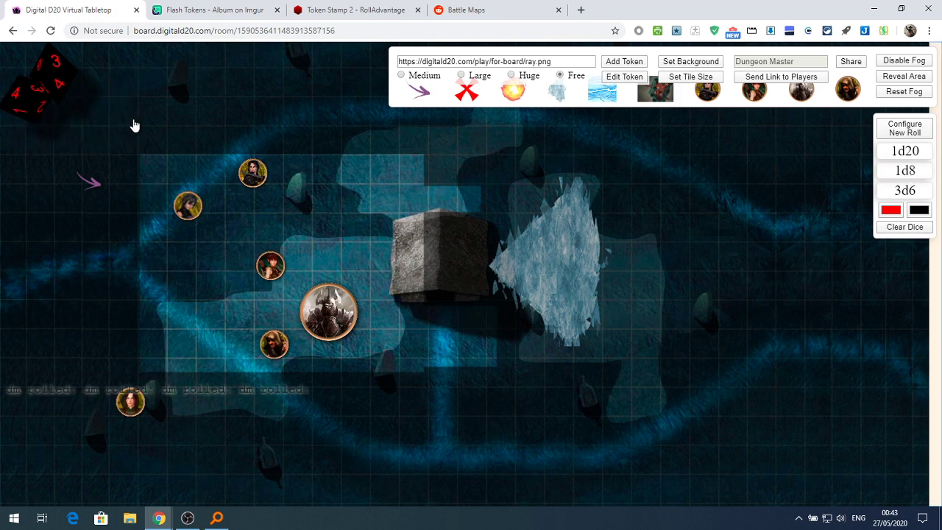
left_click(895, 232)
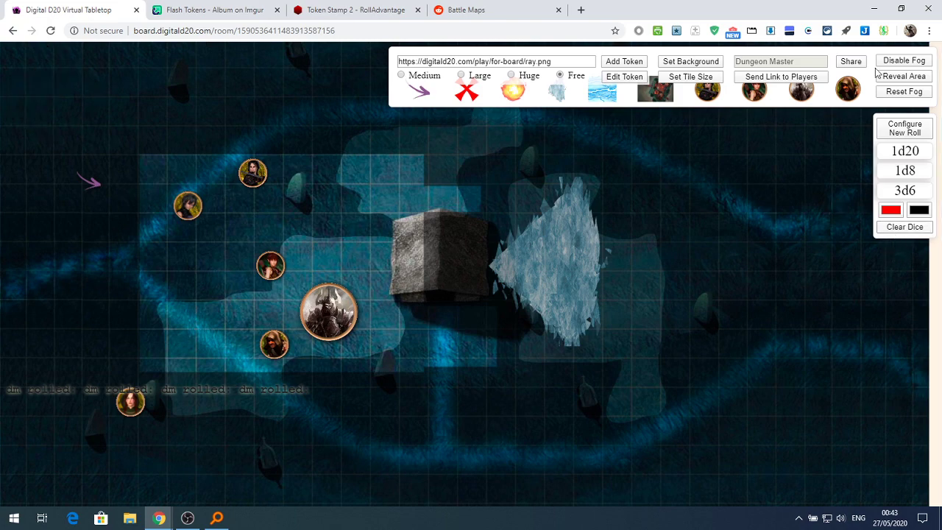
Configure and roll a new 1d4 and a new 1d10, rolling the existing 1d8 in between
left_click(891, 127)
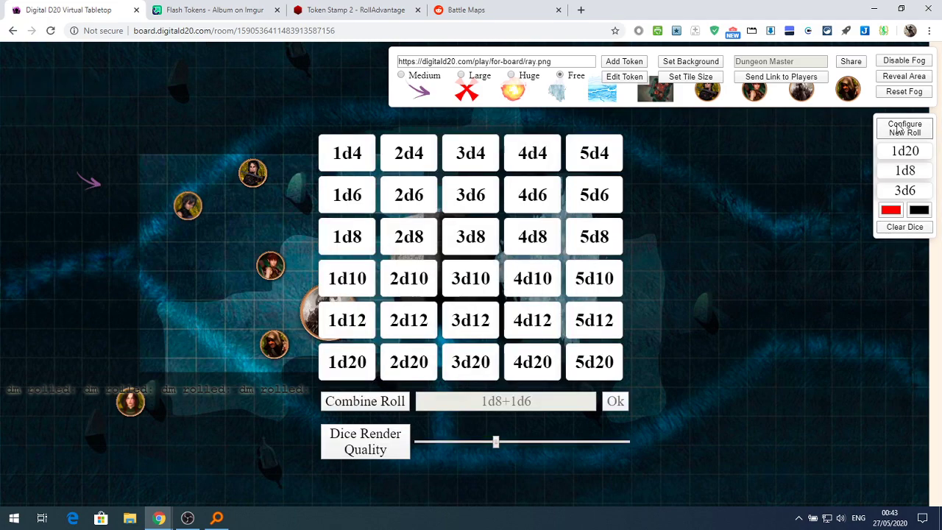
left_click(343, 155)
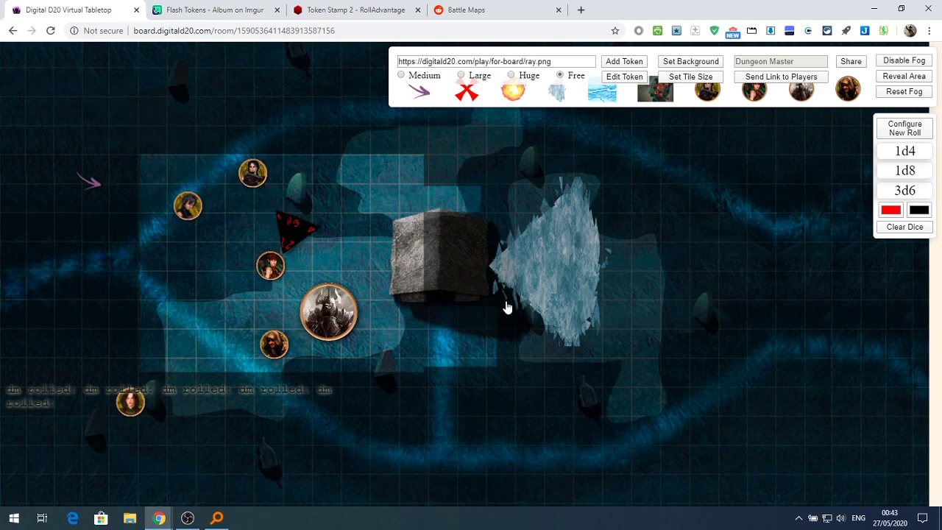
left_click(904, 172)
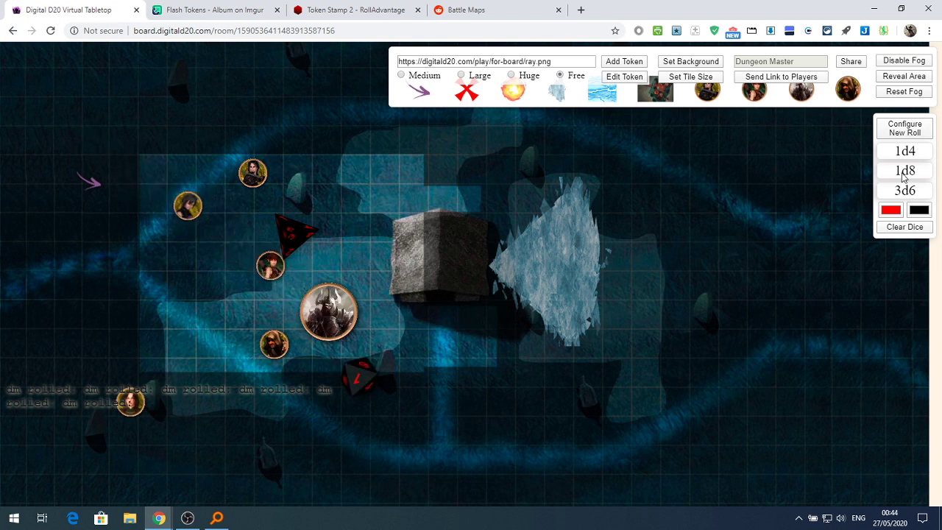
left_click(904, 130)
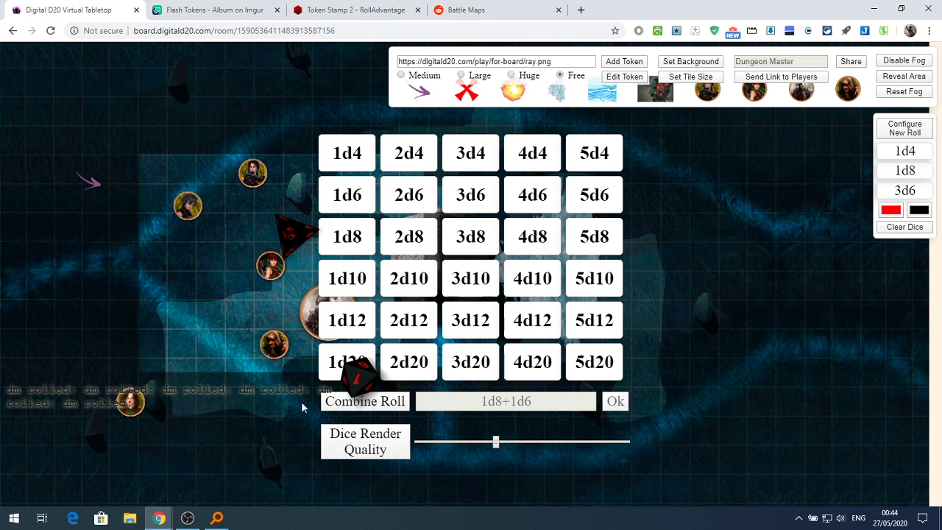
left_click(341, 285)
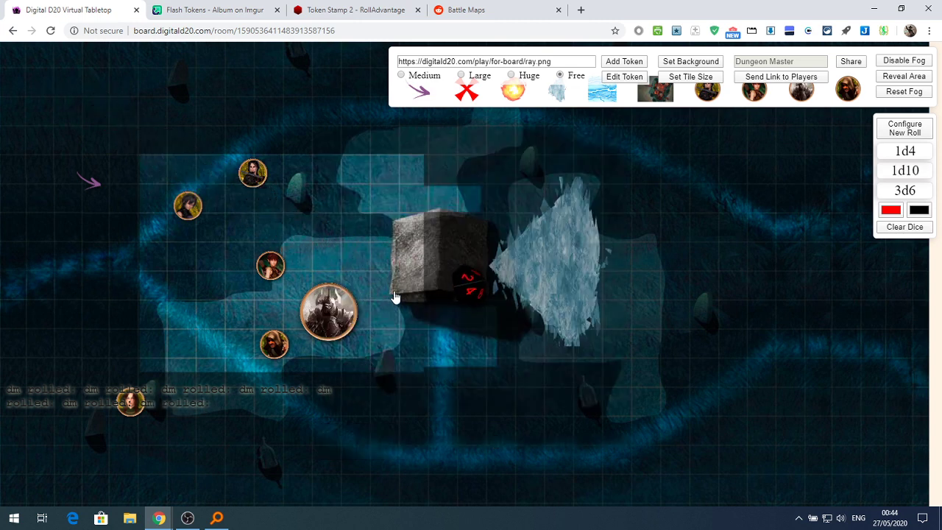
Configure a combined roll of 1d10 + 1d4 and roll it
left_click(907, 134)
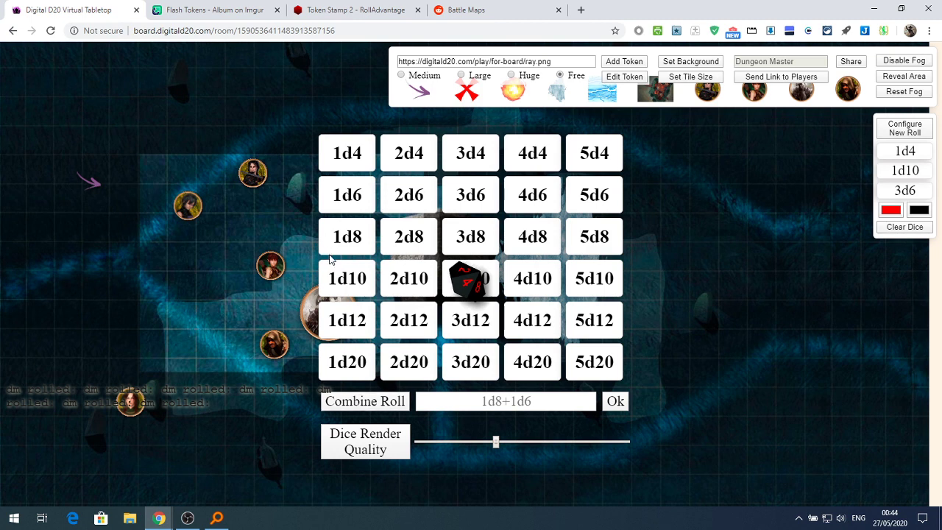
left_click(352, 278)
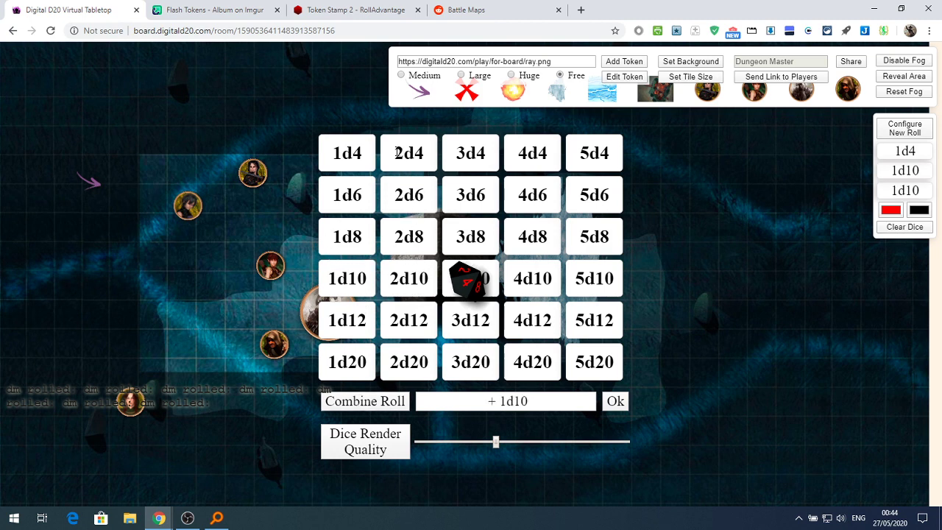
left_click(342, 151)
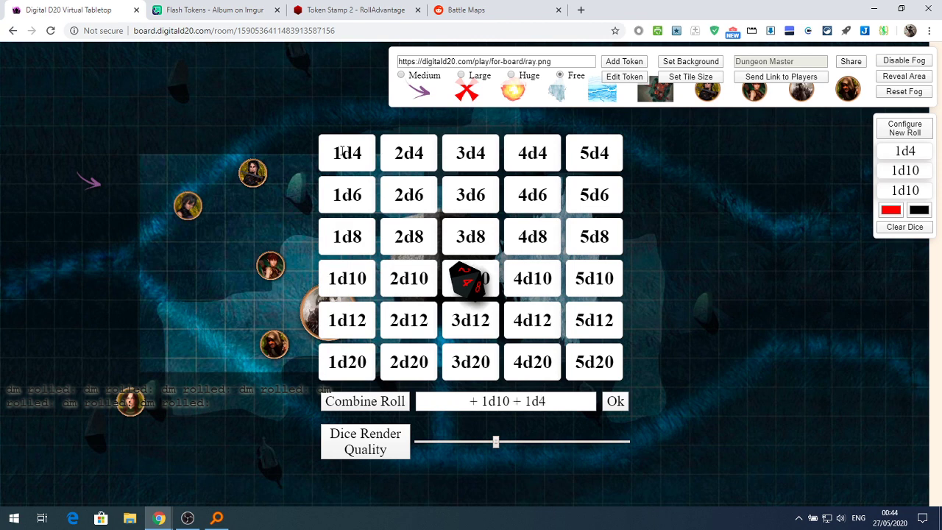
left_click(616, 400)
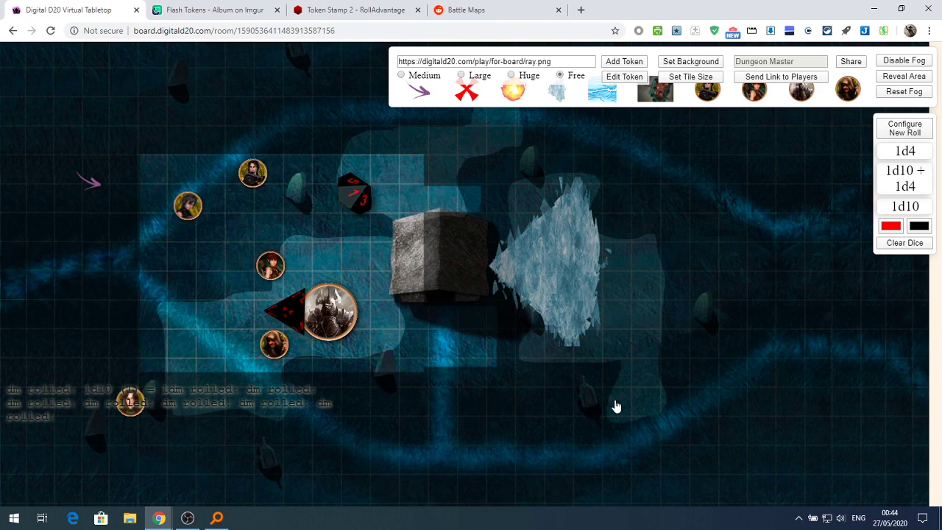
Lower the dice render quality to near its minimum, configure and roll 2d8, and clear the dice
left_click(904, 126)
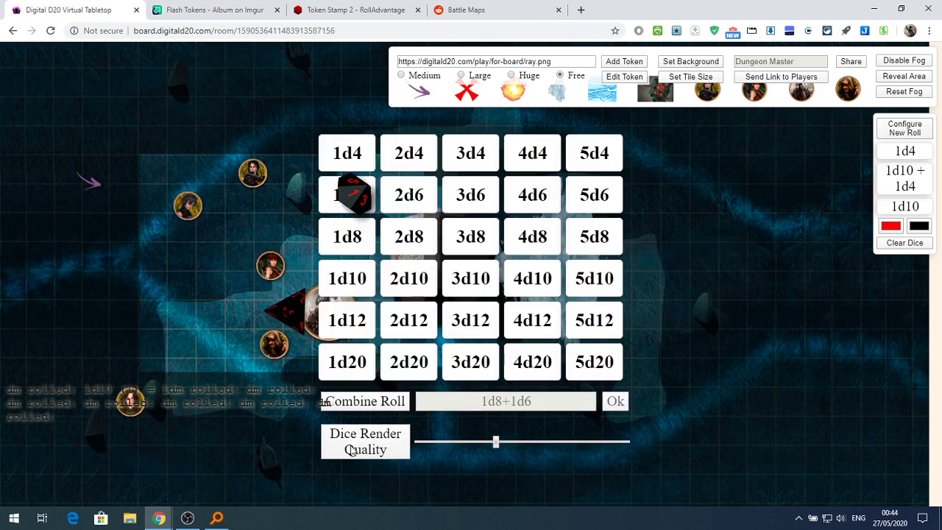
left_click_drag(497, 443, 427, 449)
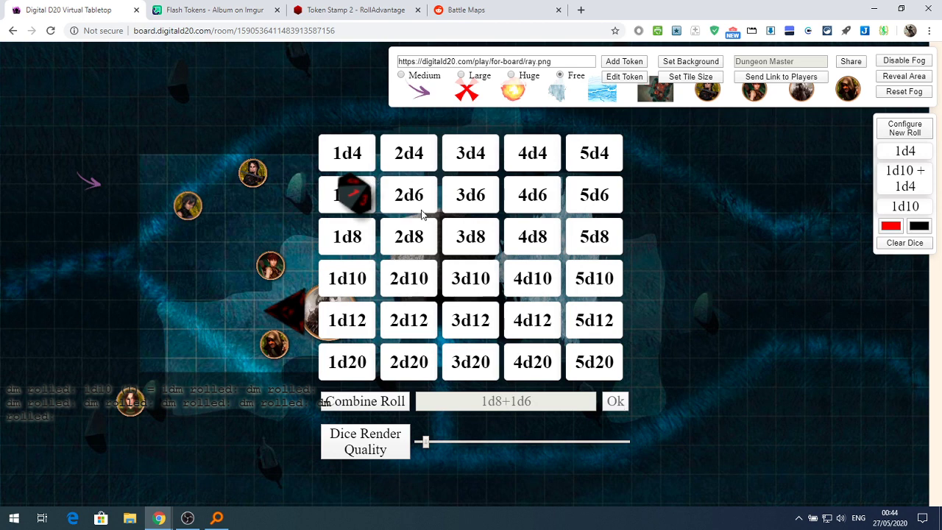
left_click(408, 236)
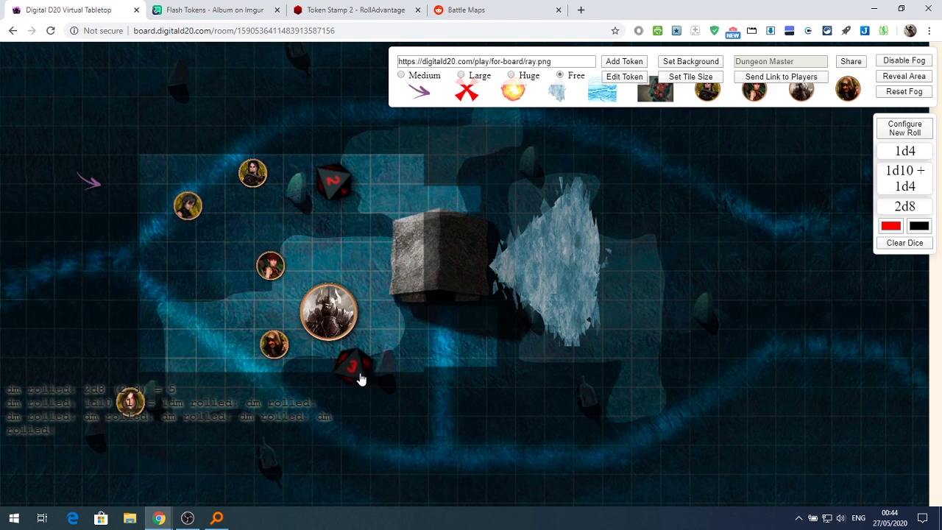
left_click(889, 245)
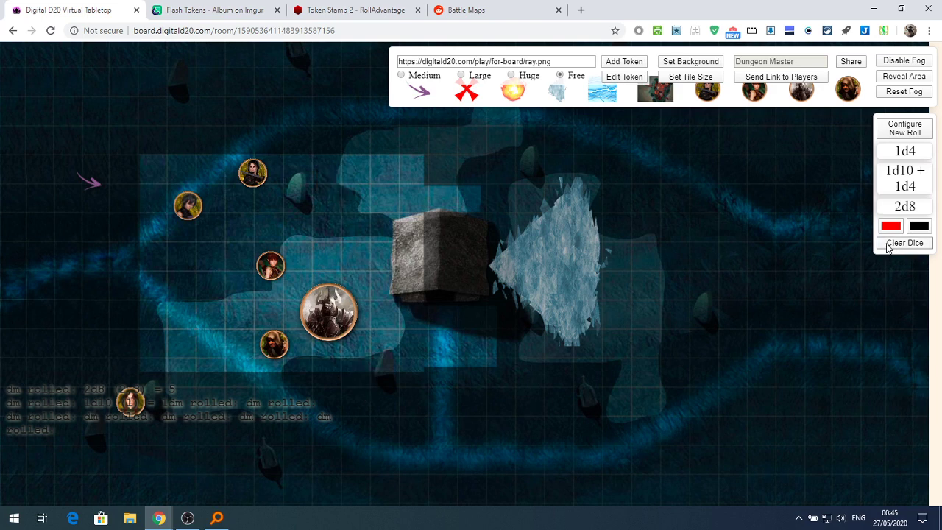
Raise the dice render quality again, and configure and roll a new 1d10
left_click(904, 128)
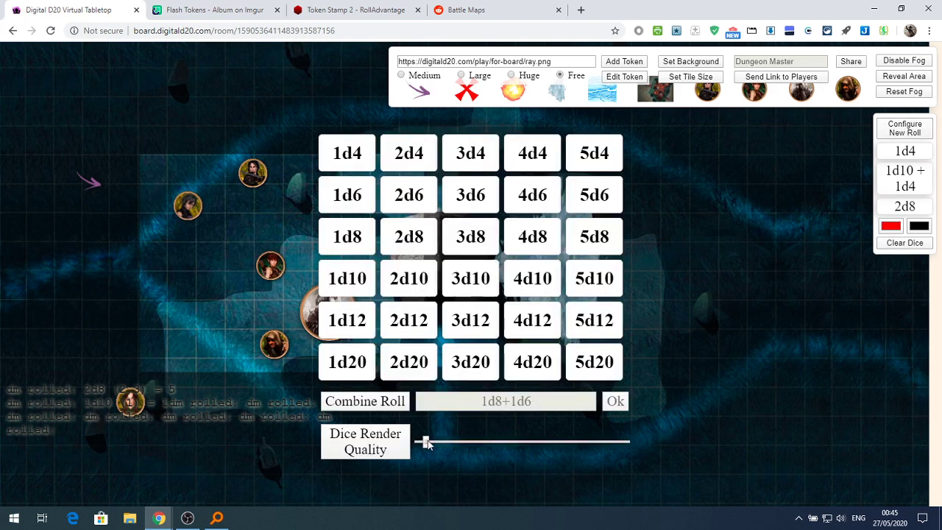
left_click_drag(427, 443, 464, 442)
left_click(344, 281)
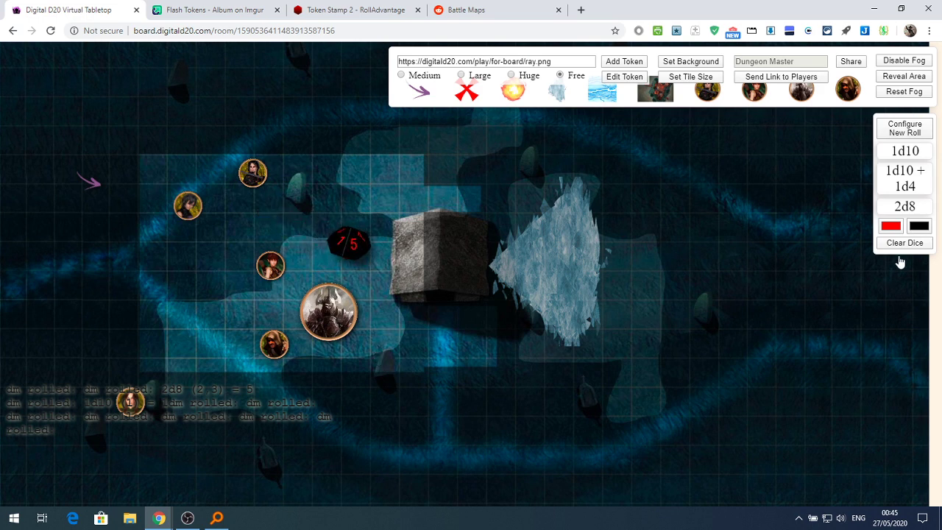
Configure and roll a new 1d12, and clear the dice
left_click(905, 129)
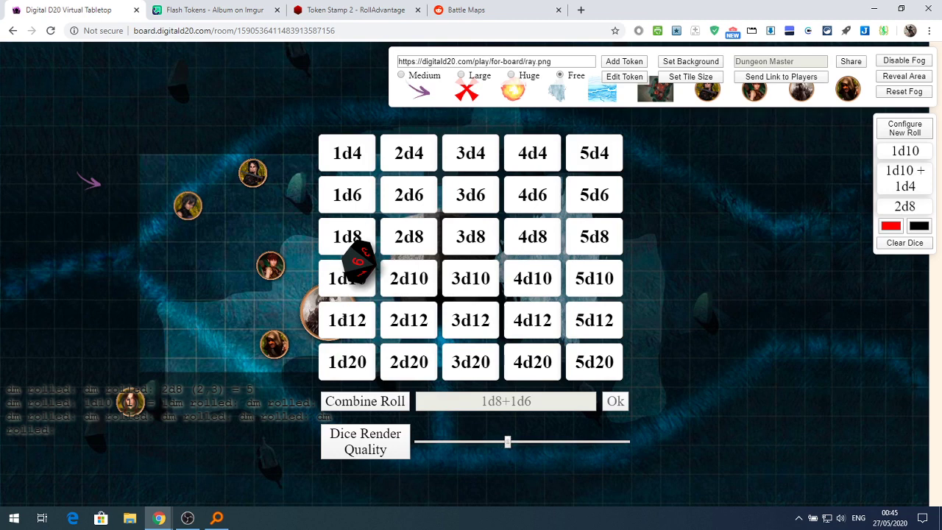
left_click(347, 327)
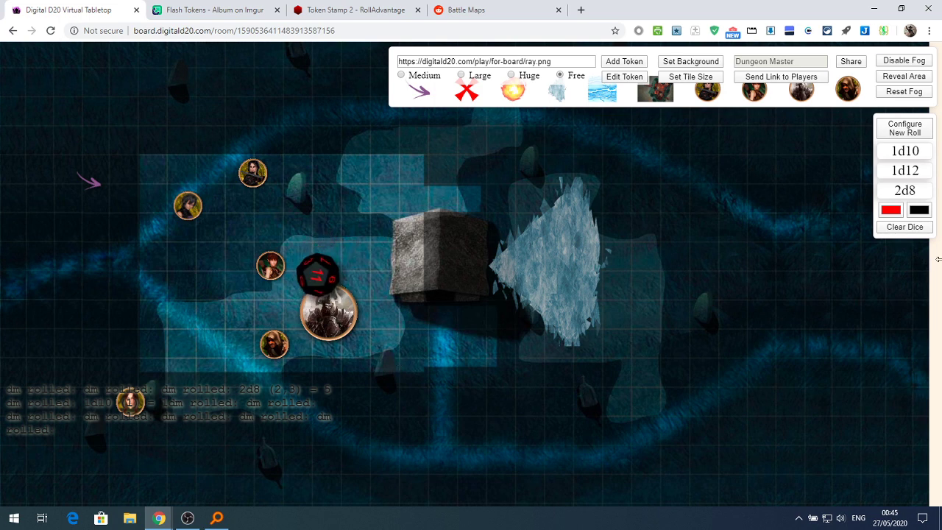
left_click(898, 230)
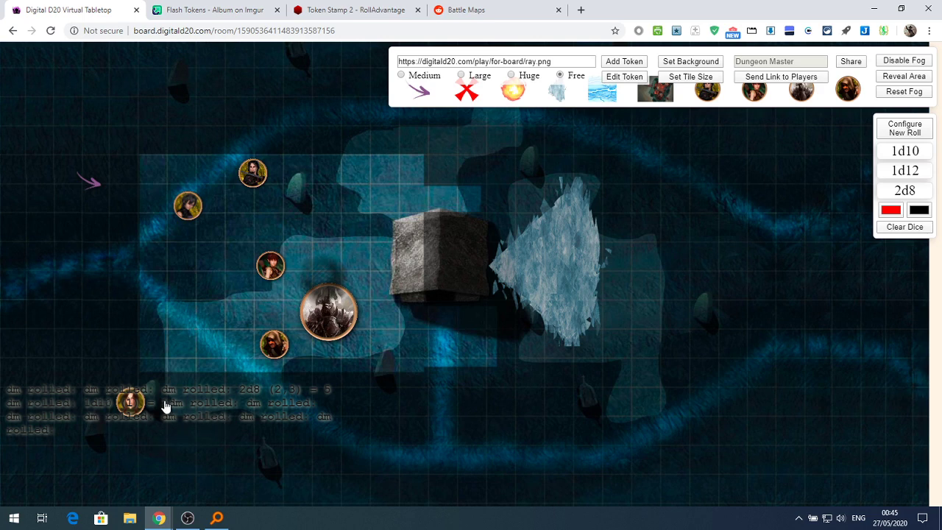
Switch to the player's incognito window and roll 1d20
mouse_move(158, 518)
left_click(237, 480)
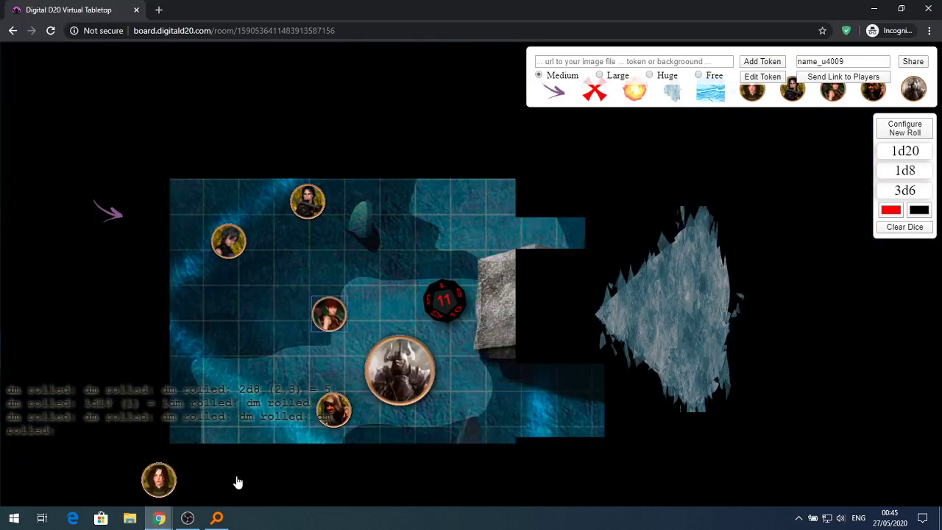
left_click(901, 152)
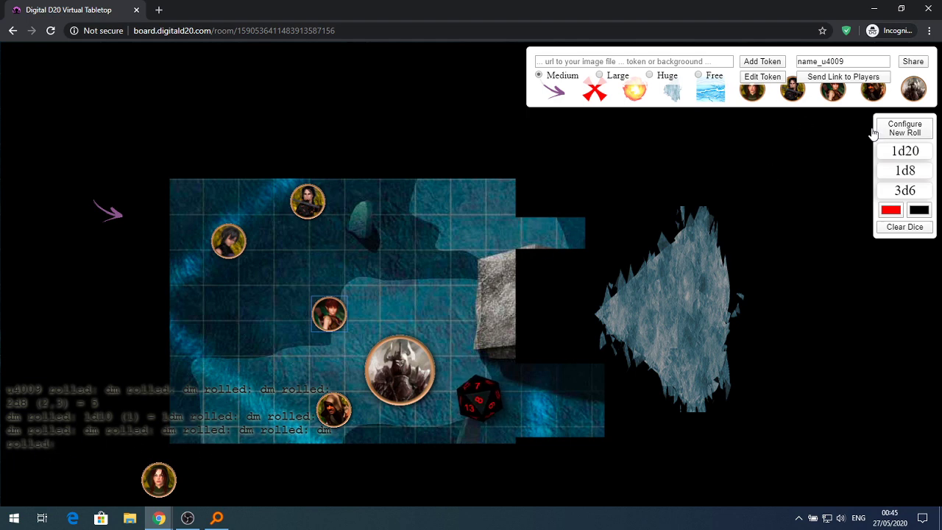
Replace the default player name with the player's name and roll 1d20 under it
left_click(861, 77)
left_click(862, 78)
double_click(846, 63)
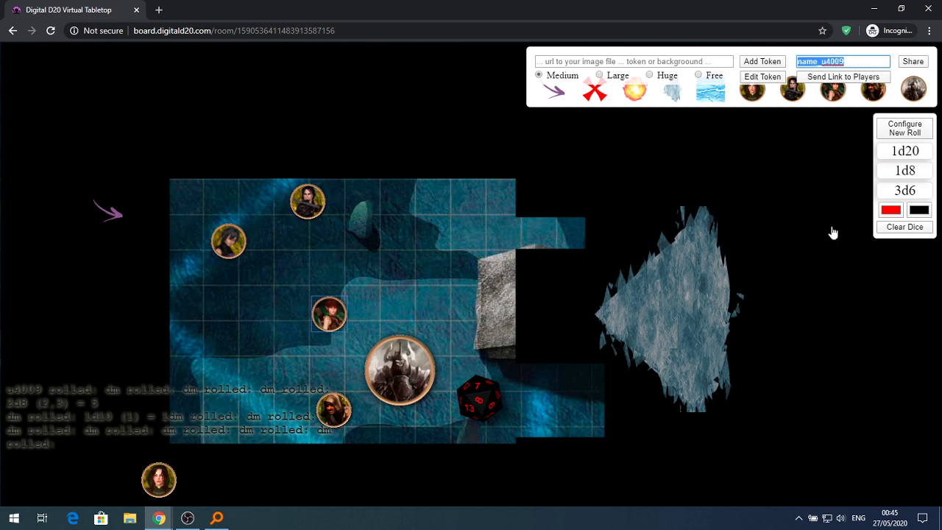
type("Ji")
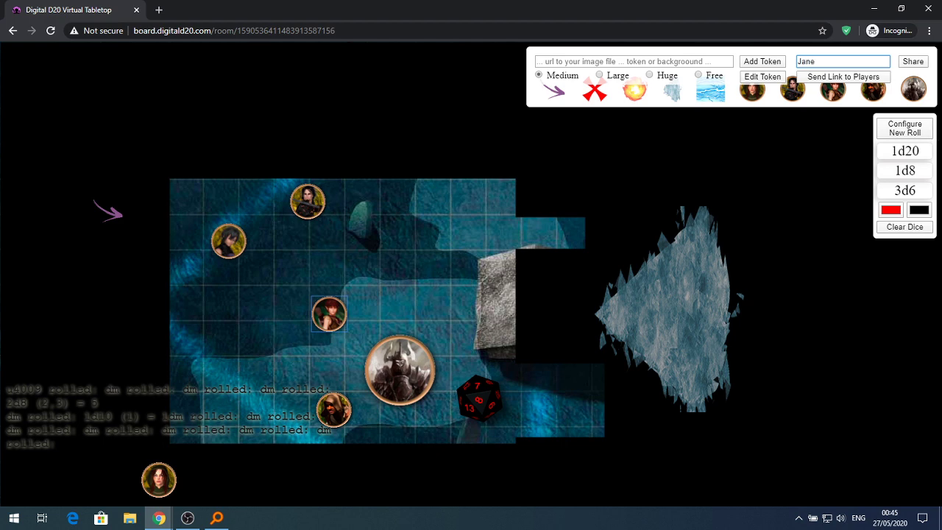
left_click(883, 151)
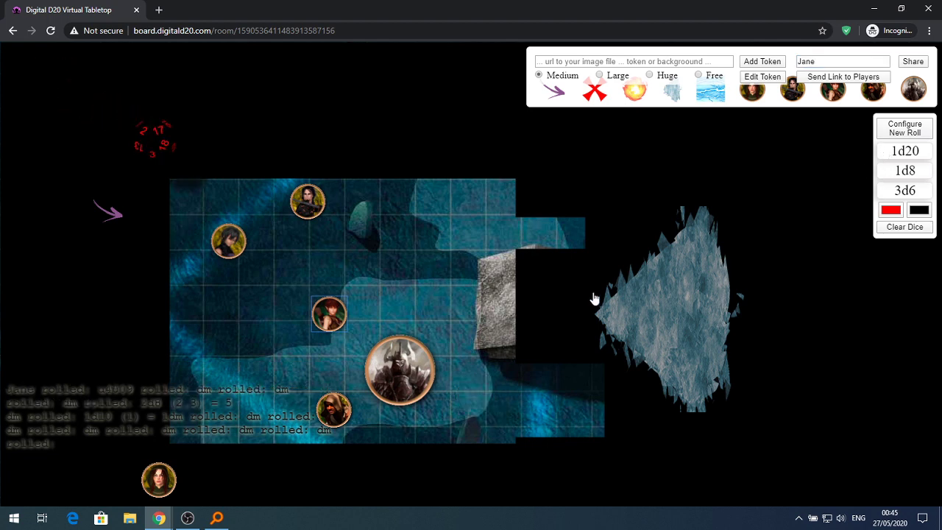
Return to the dungeon master's window and open the Witches Hut post from the r/battlemaps top posts of the week
mouse_move(159, 518)
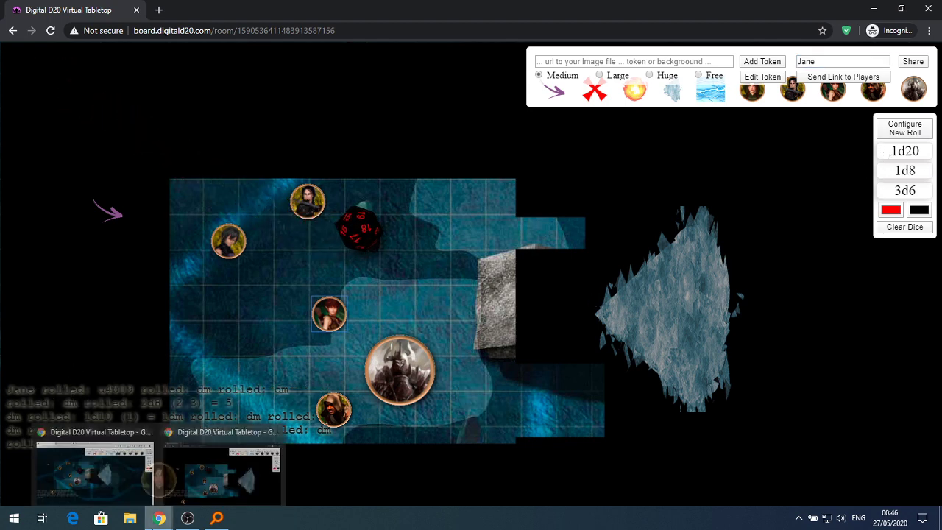
left_click(63, 427)
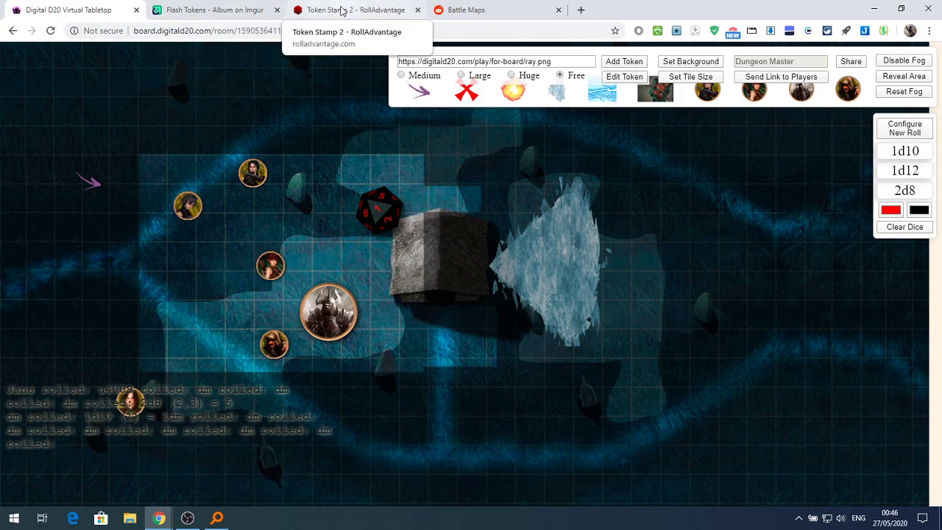
left_click(487, 10)
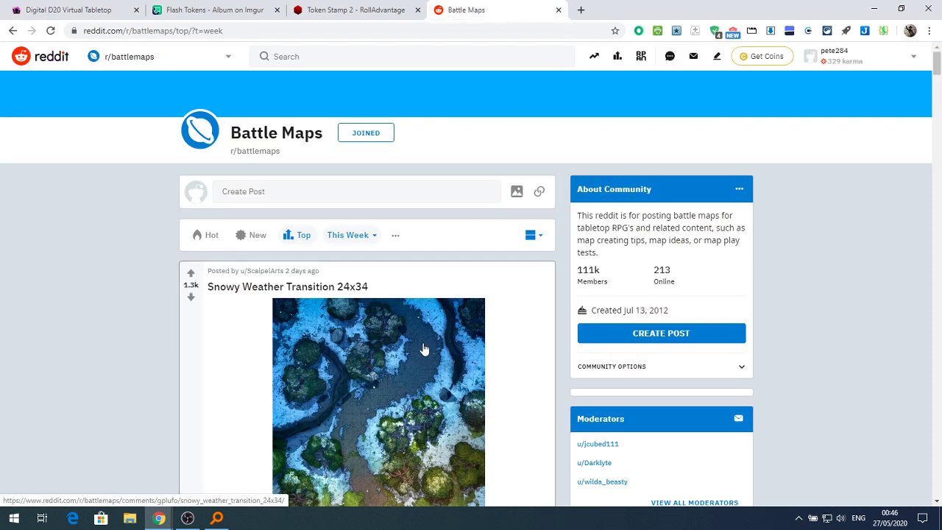
scroll(422, 346, "down", 8)
scroll(422, 346, "down", 10)
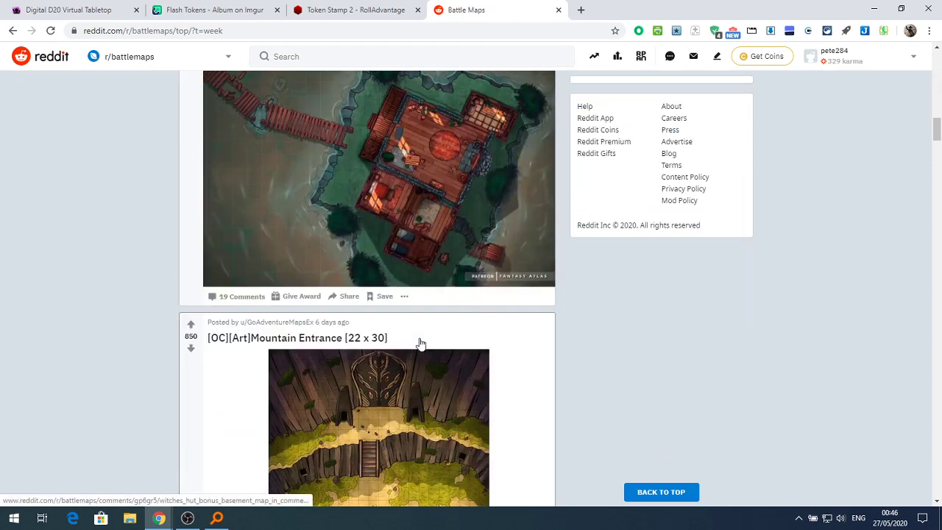
scroll(420, 343, "up", 2)
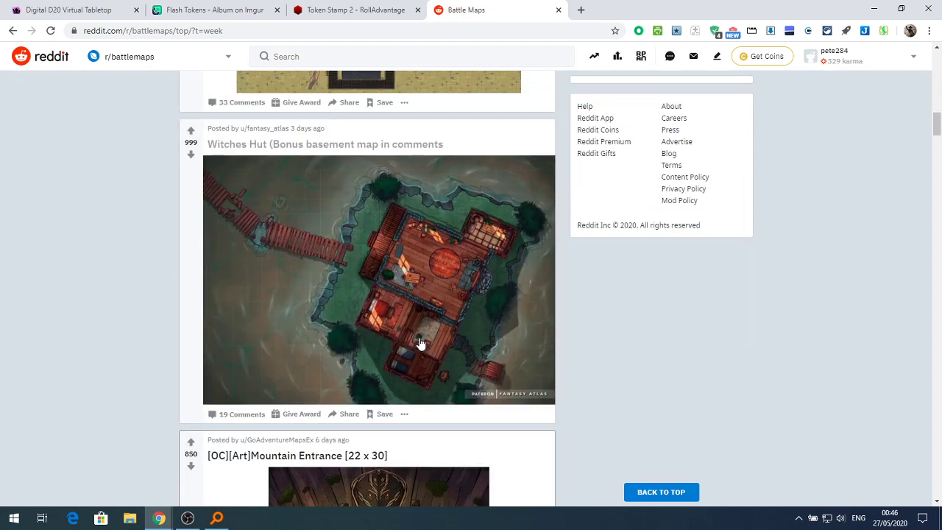
left_click(397, 302)
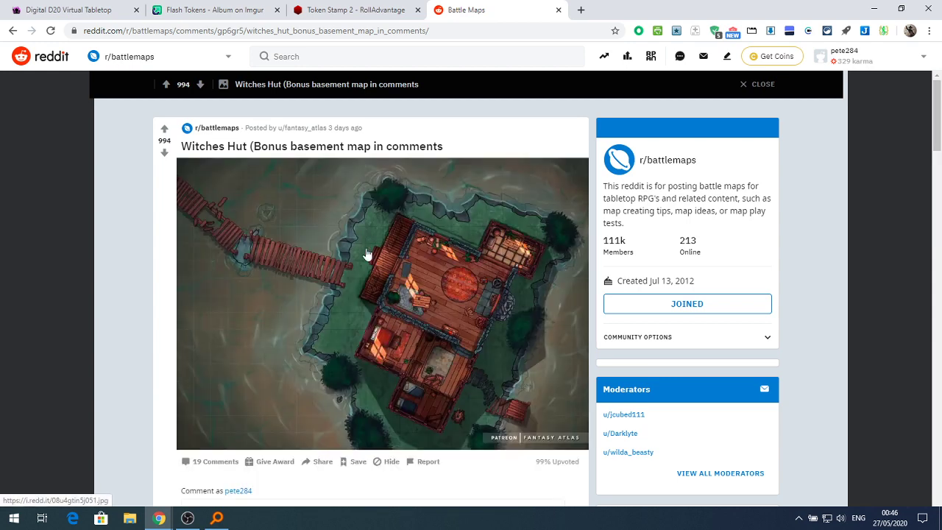
Open the Witches Hut map image on its own in a new tab and copy its web address
right_click(366, 253)
left_click(406, 259)
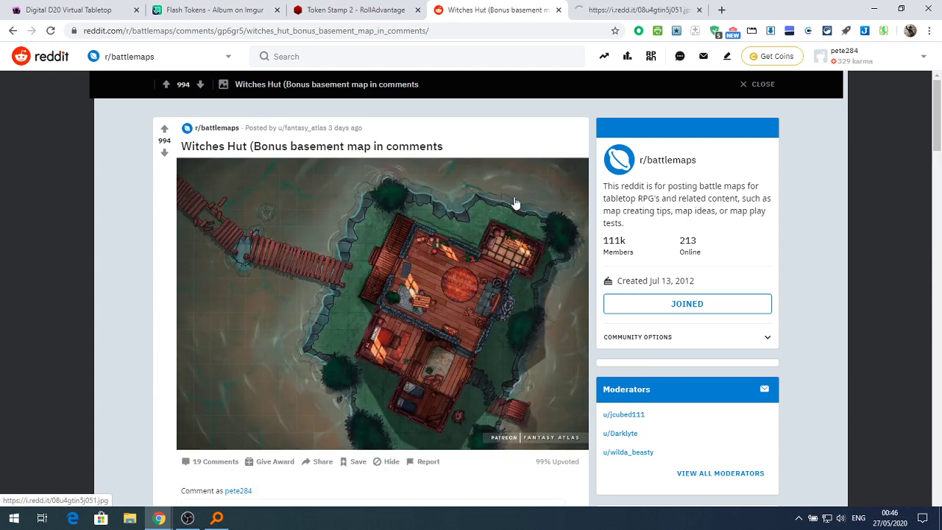
left_click(594, 8)
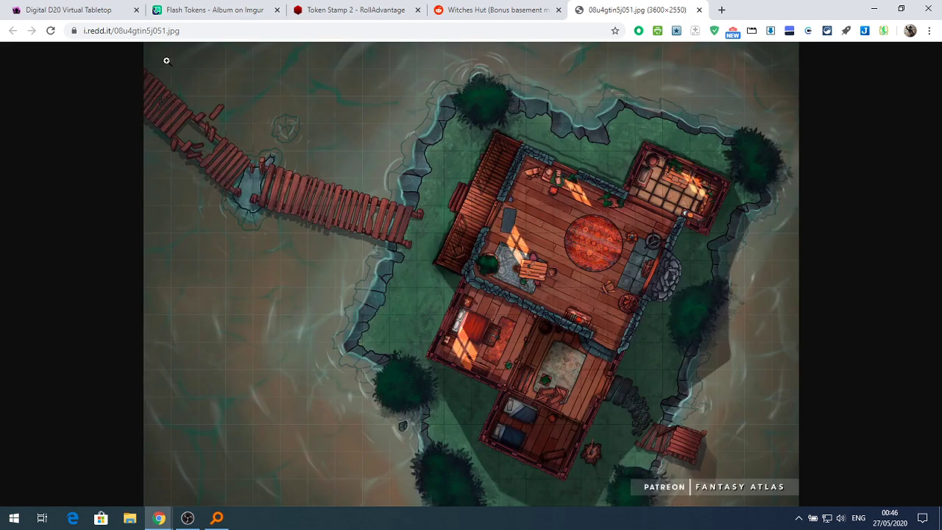
left_click(152, 30)
right_click(152, 30)
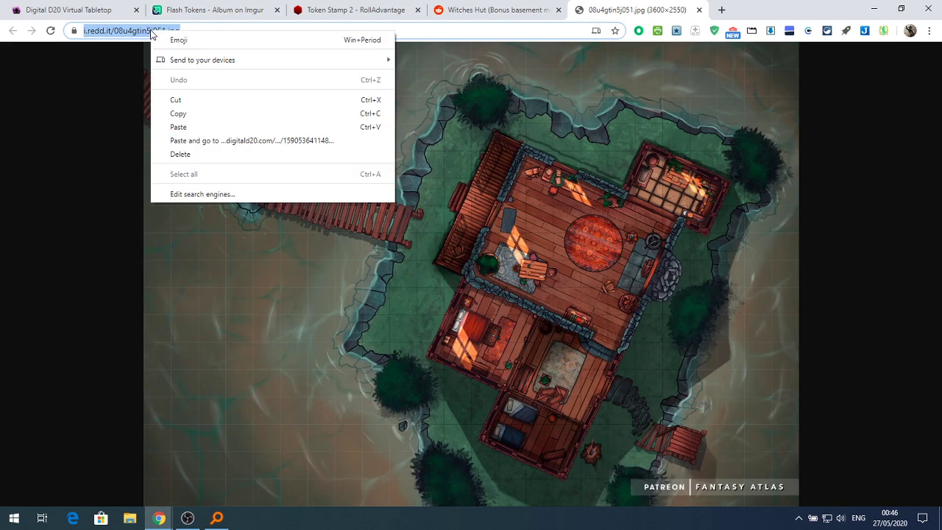
left_click(176, 115)
Back in Digital D20, set the copied Witches Hut image address as the background and mark one grid square as the tile size
left_click(96, 9)
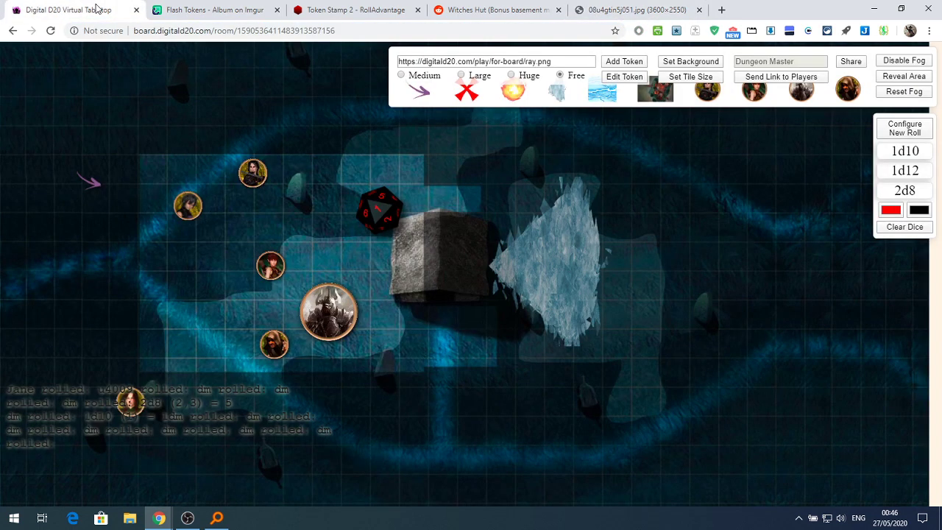
left_click(556, 62)
key("ctrl+a")
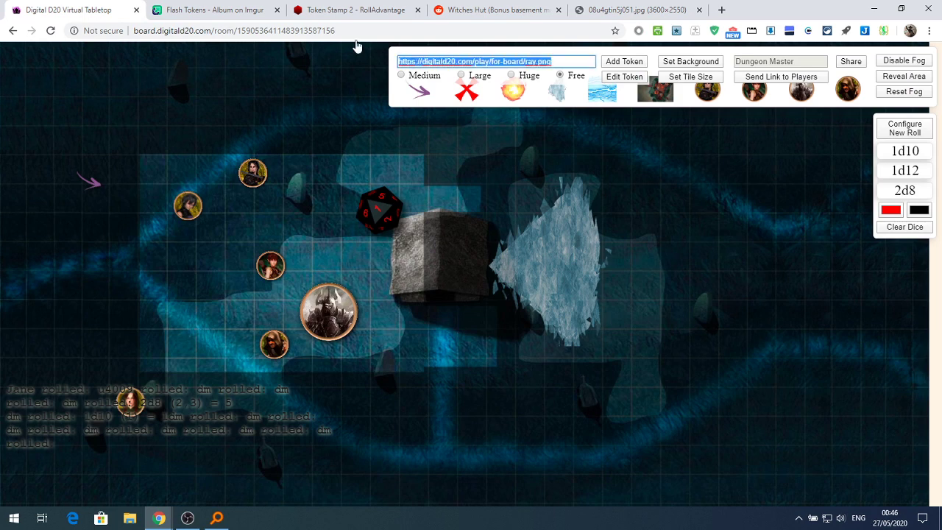
key("ctrl+v")
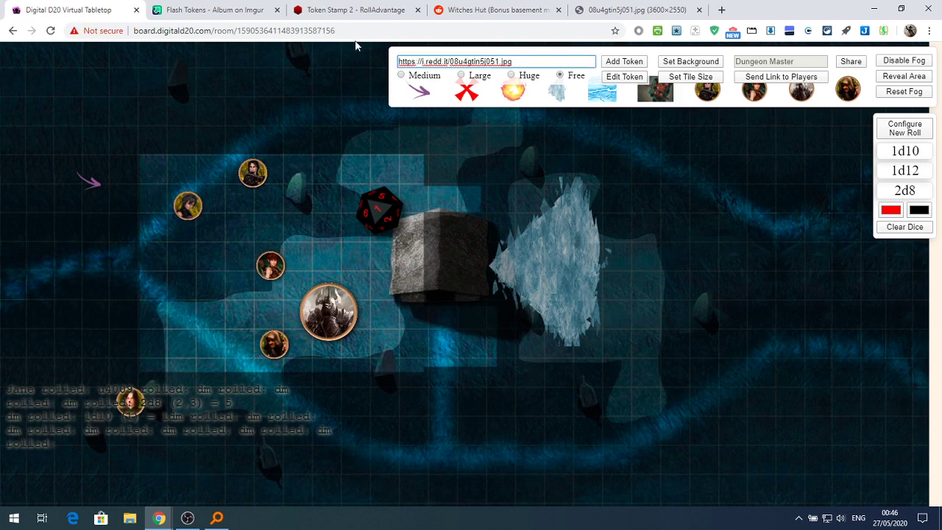
left_click(687, 63)
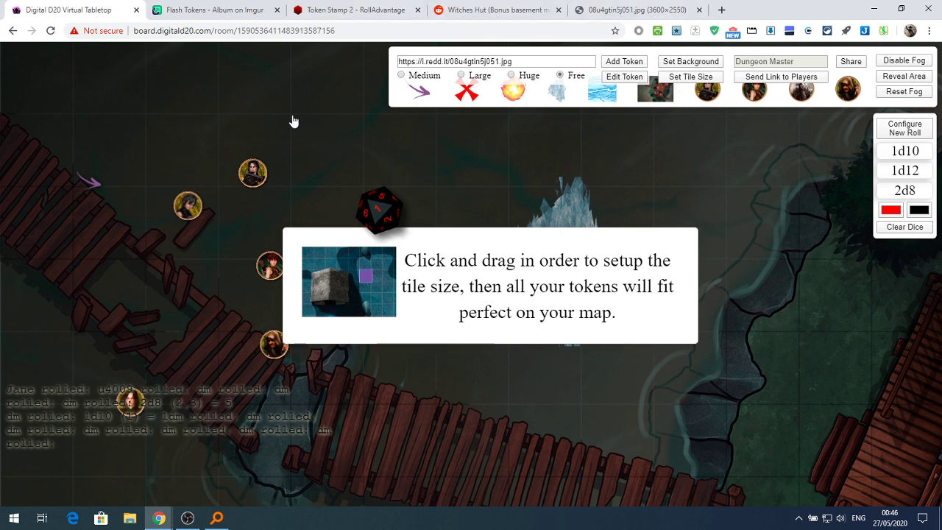
left_click_drag(285, 85, 362, 189)
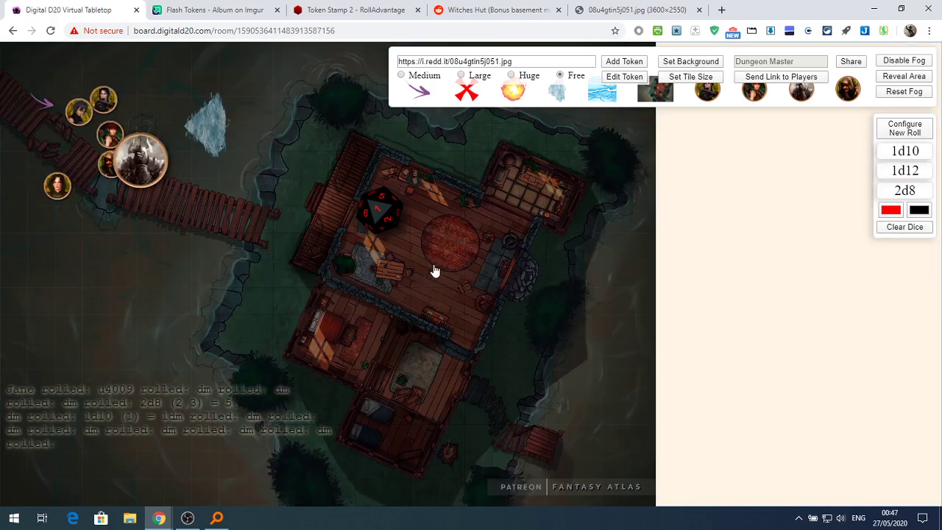
Clear the dice and move the dark-haired fighter token onto the hut's porch and the red-haired token beside the bridge's end
left_click(907, 227)
left_click_drag(107, 101, 338, 243)
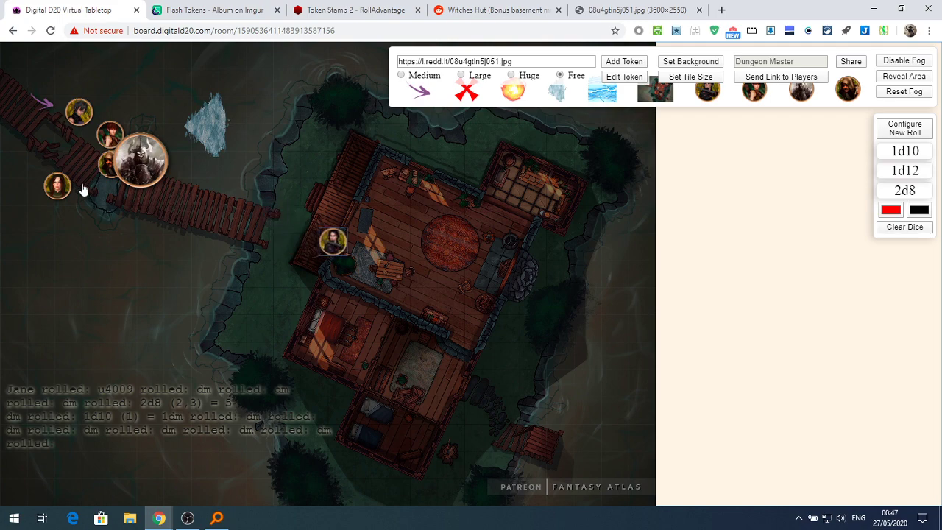
left_click_drag(58, 184, 220, 237)
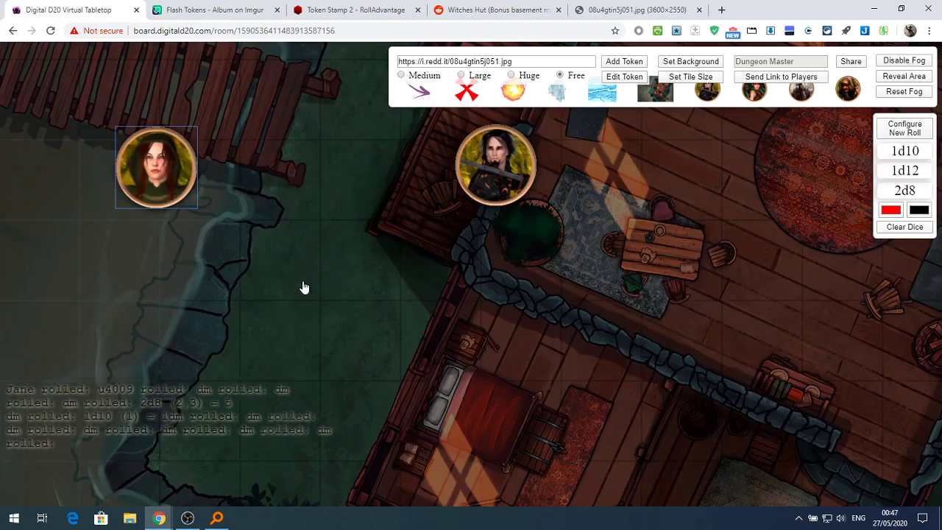
Move the fighter token onto the grass beside the hut's porch and the red-haired token onto the rocky shoreline
scroll(302, 286, "up", 3)
left_click_drag(473, 210, 362, 280)
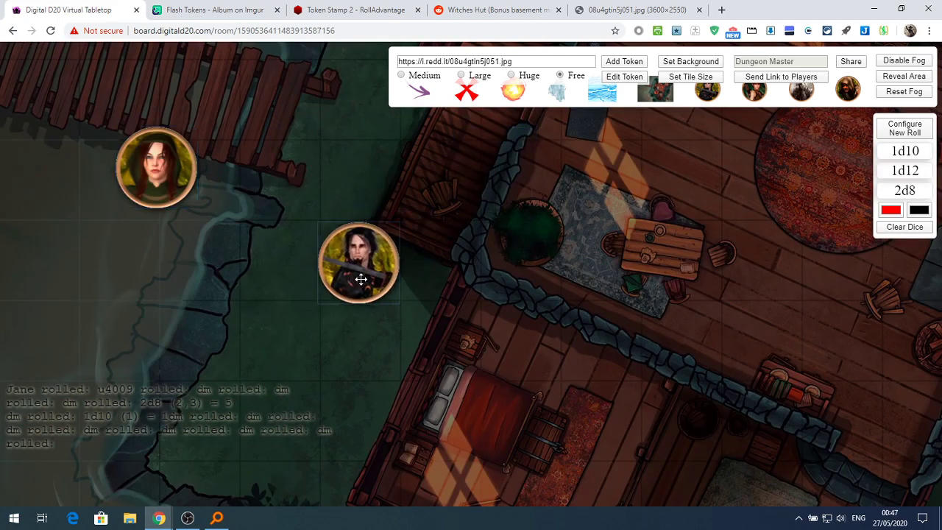
left_click_drag(185, 194, 216, 269)
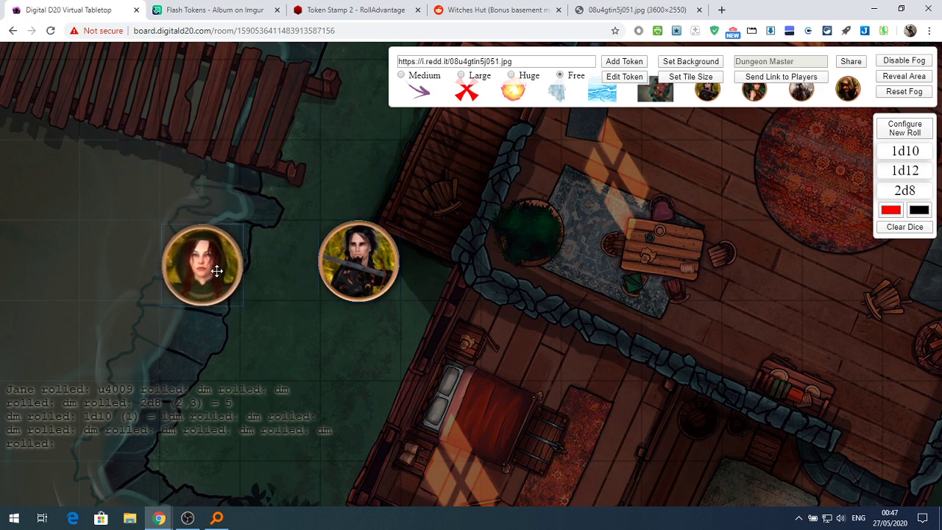
mouse_move(343, 269)
left_mouse_down()
mouse_move(262, 267)
mouse_move(348, 269)
left_mouse_up()
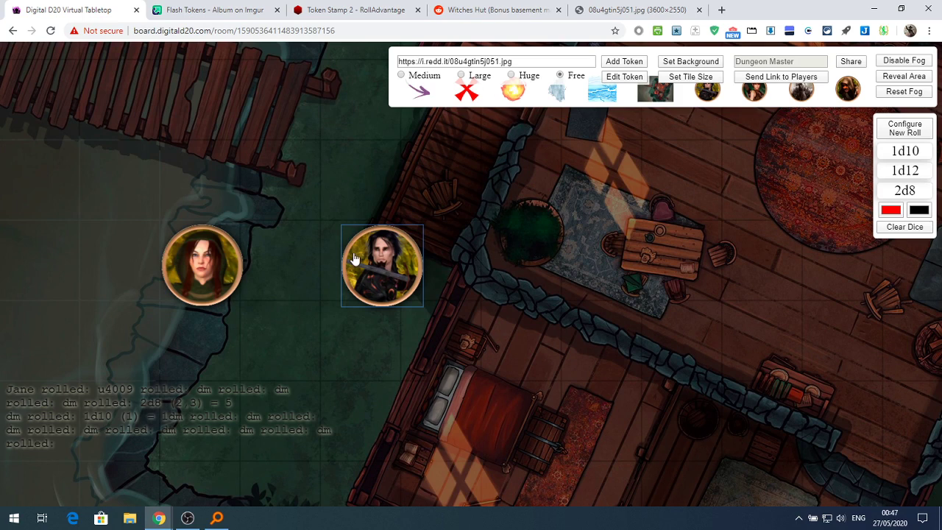
Add another fighter token to the map at Free size from the preset fighter.jpg image
left_click(707, 93)
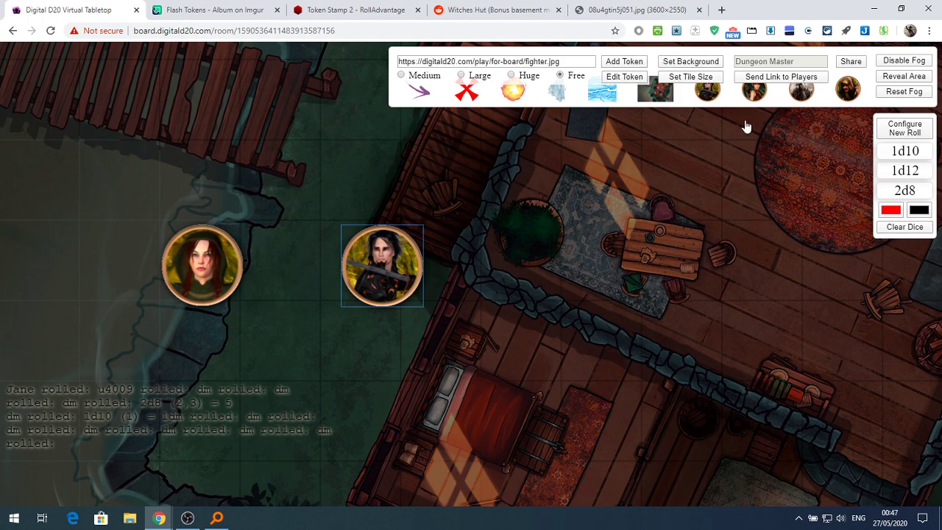
left_click(624, 61)
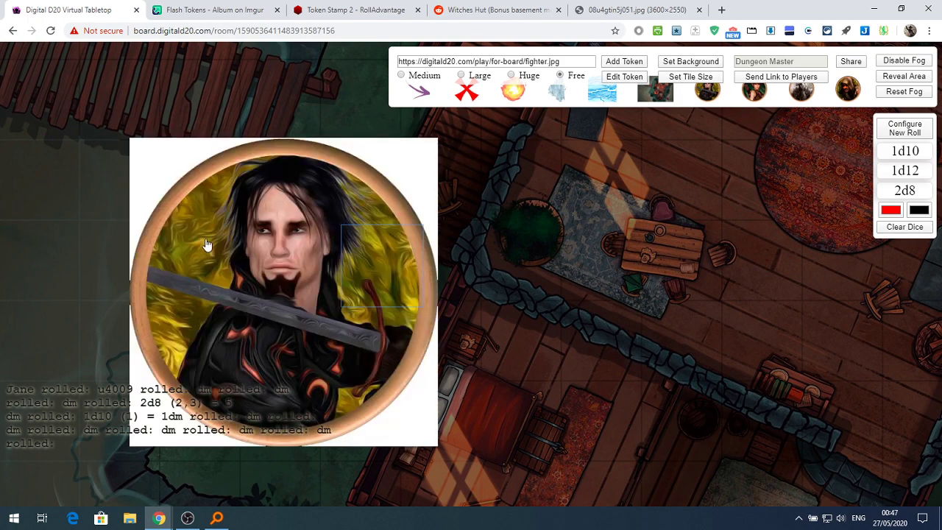
Move the oversized fighter token over the hut's entrance area and remove it from the map
left_click_drag(320, 259, 522, 285)
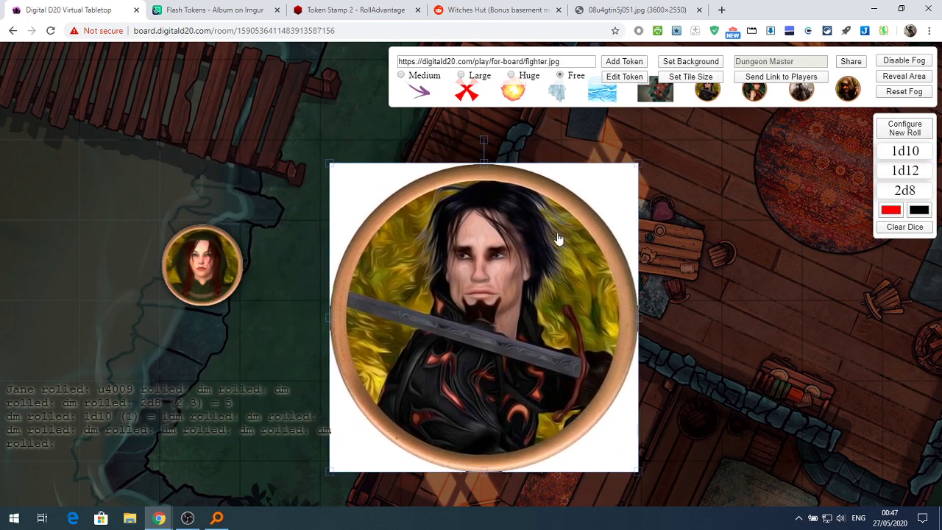
left_click(562, 243)
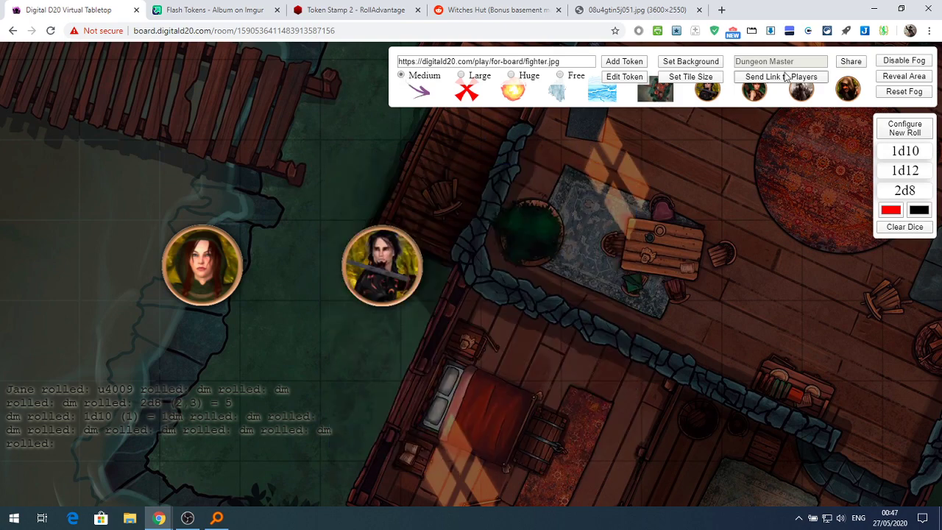
Add a Medium fighter token from the fighter.jpg image and place it beside the potted plant inside the hut
left_click(624, 61)
left_click_drag(68, 227, 548, 298)
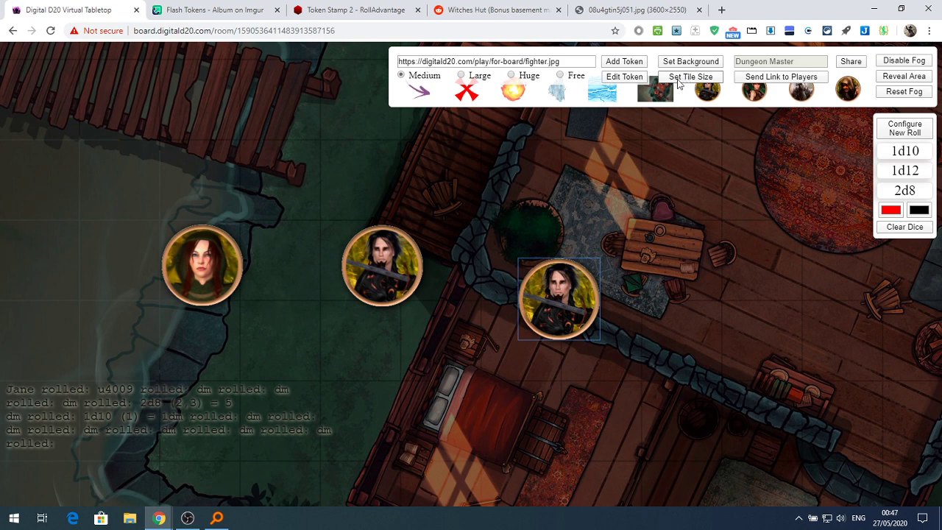
left_click_drag(566, 301, 539, 244)
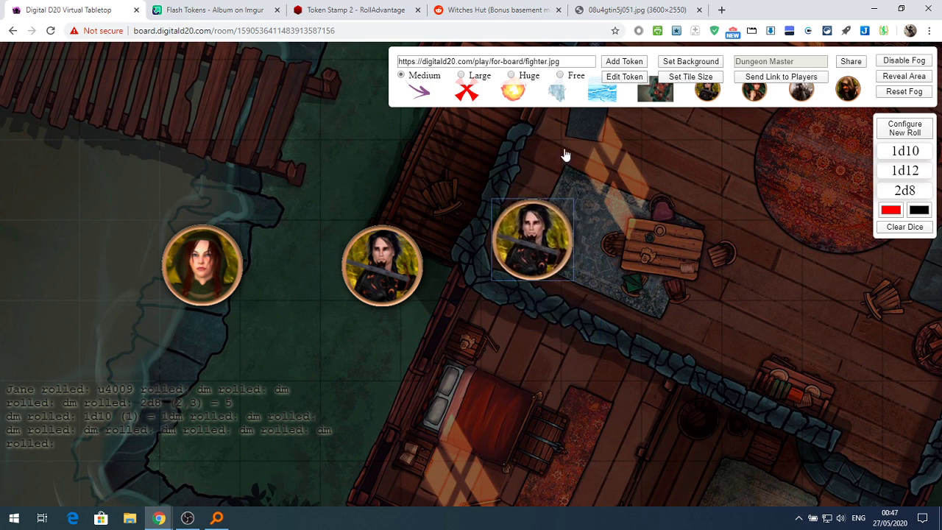
Shift the image inside the indoor fighter token's frame, then delete the token and close token editing
left_click(623, 78)
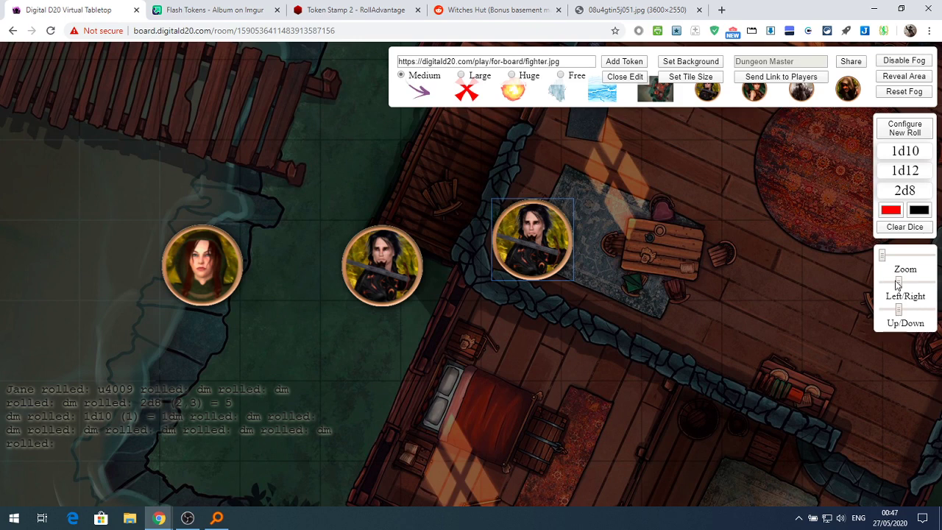
left_click_drag(901, 286, 900, 310)
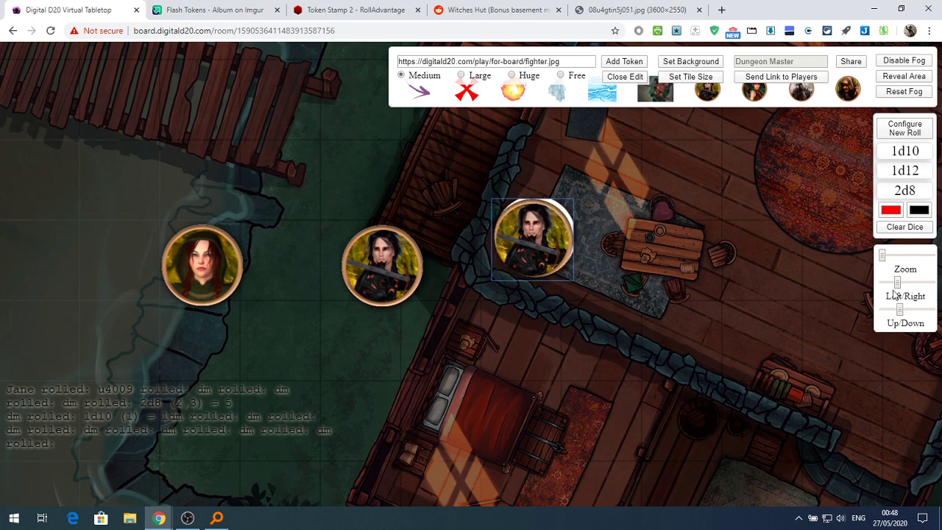
mouse_move(882, 264)
left_mouse_down()
mouse_move(904, 262)
mouse_move(876, 266)
left_mouse_up()
key("Delete")
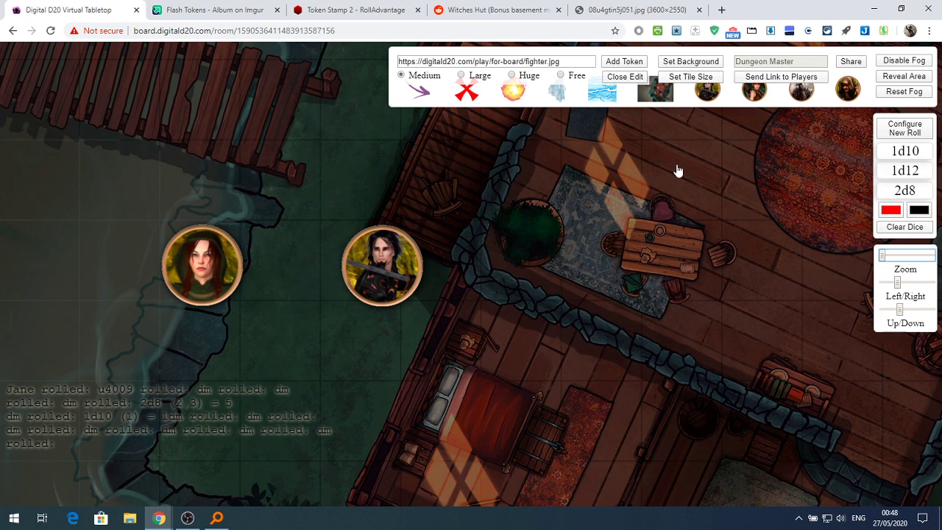
left_click(625, 78)
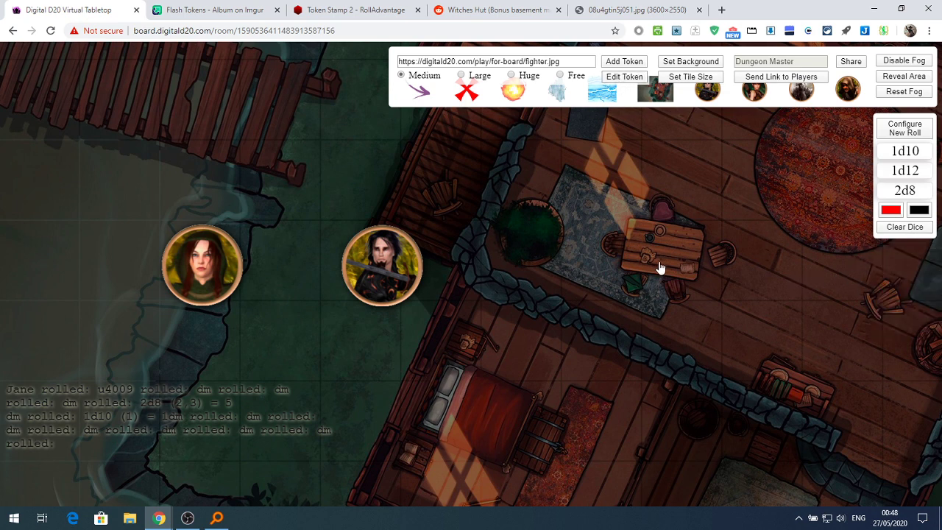
Check how the fogged map looks in the player's window and return to the Dungeon Master's window
scroll(485, 336, "down", 3)
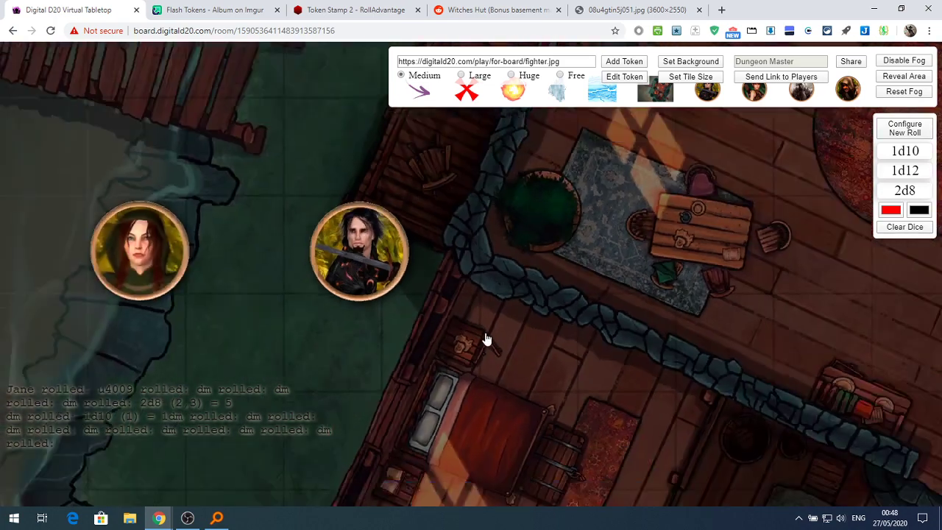
mouse_move(159, 518)
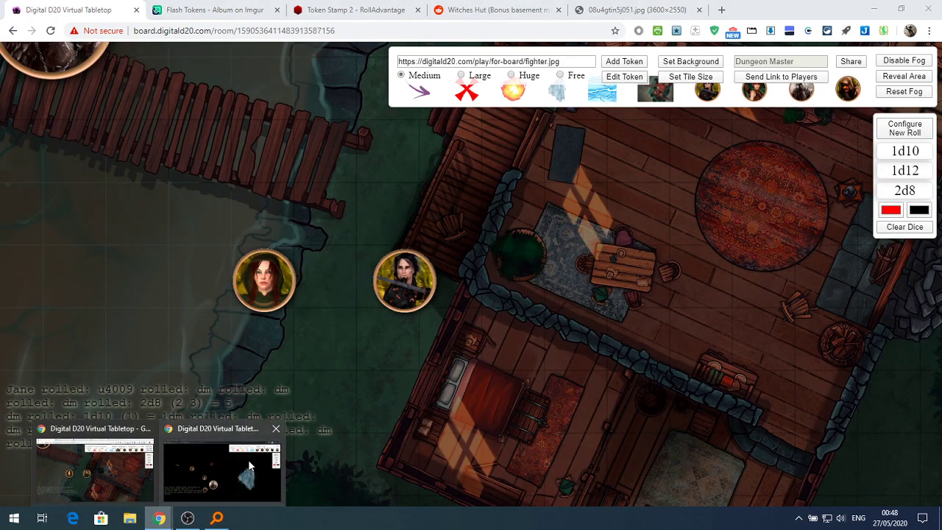
left_click(240, 470)
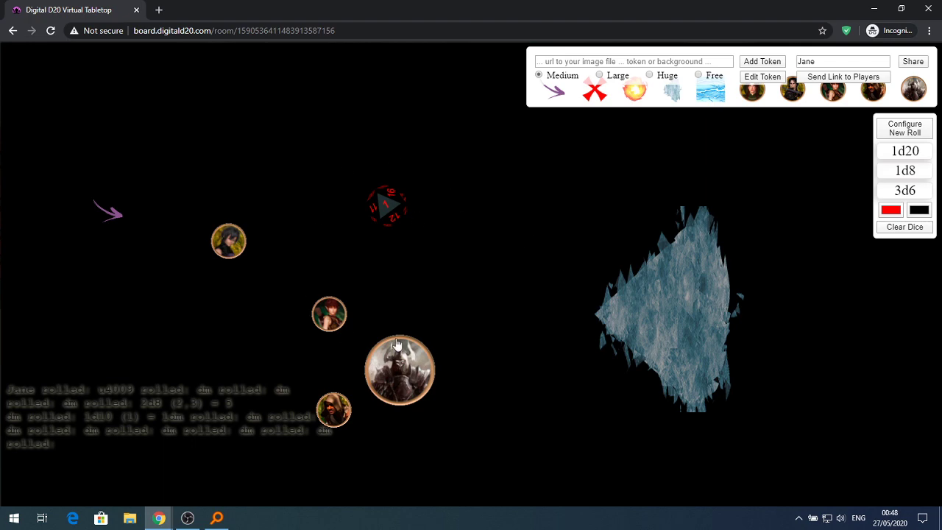
left_click(159, 518)
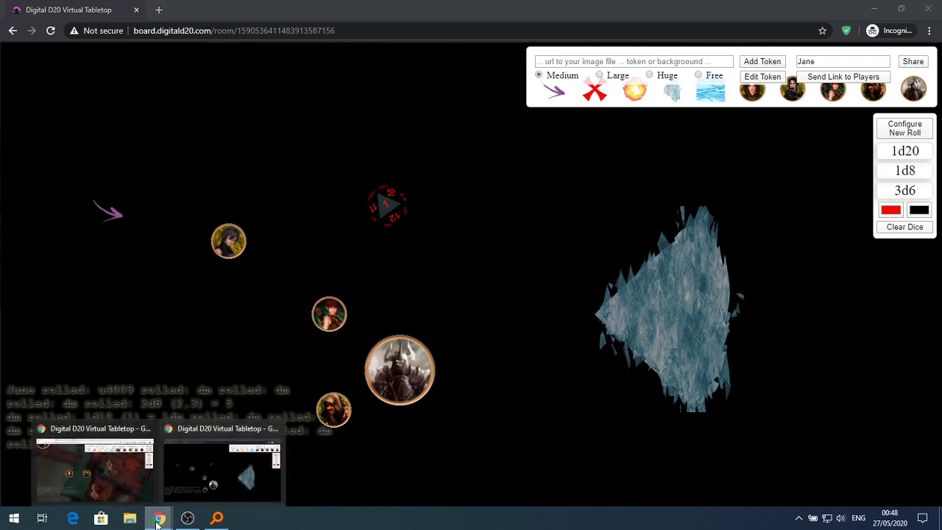
left_click(123, 478)
Reveal a rectangular patch of water and shore around the red-haired token, stop revealing, and reset the fog
left_click(904, 76)
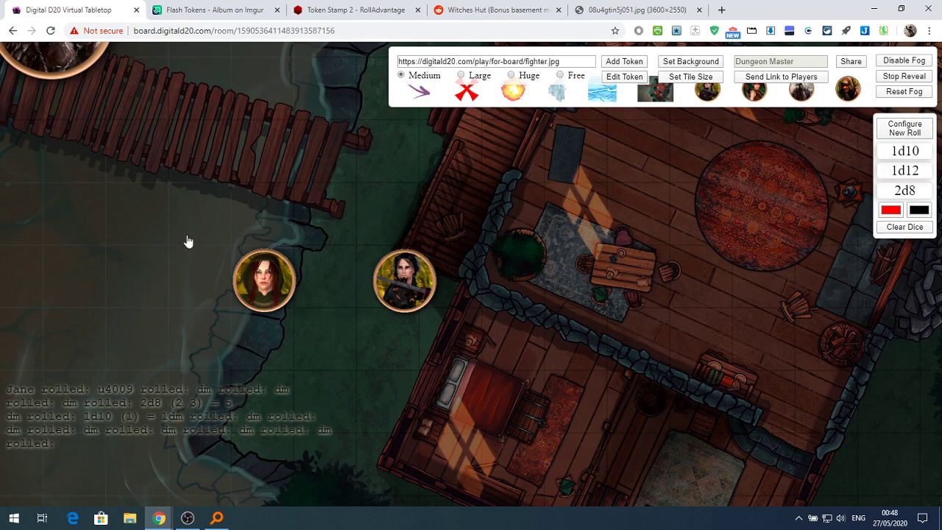
left_click_drag(127, 186, 228, 250)
left_click_drag(283, 287, 315, 303)
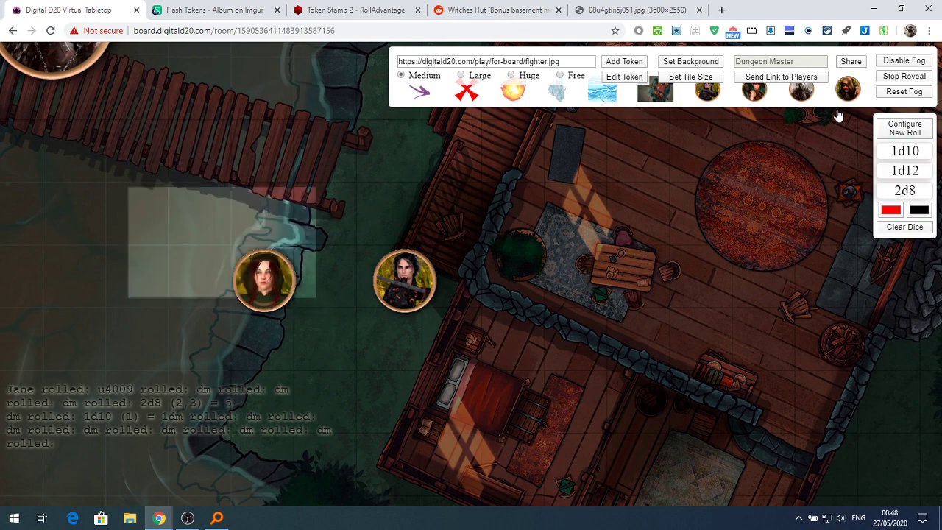
left_click(903, 76)
left_click_drag(158, 206, 310, 284)
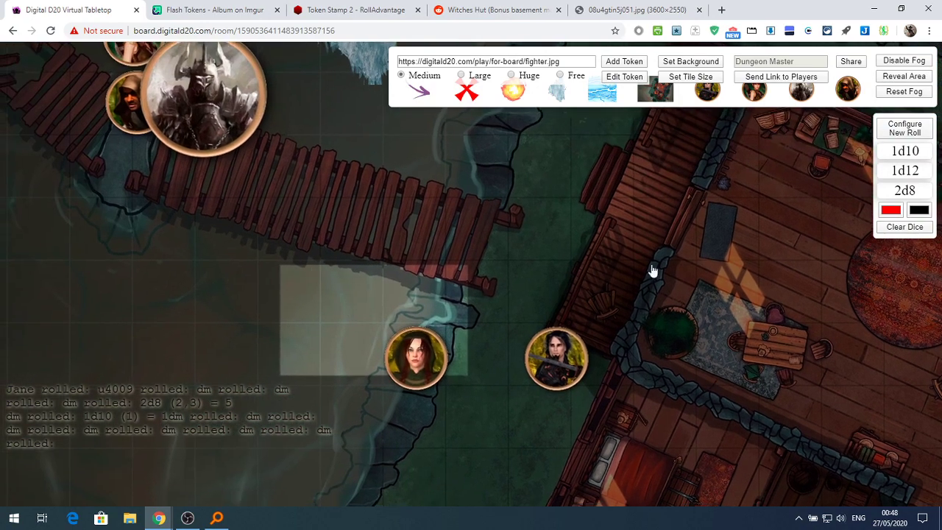
left_click(898, 94)
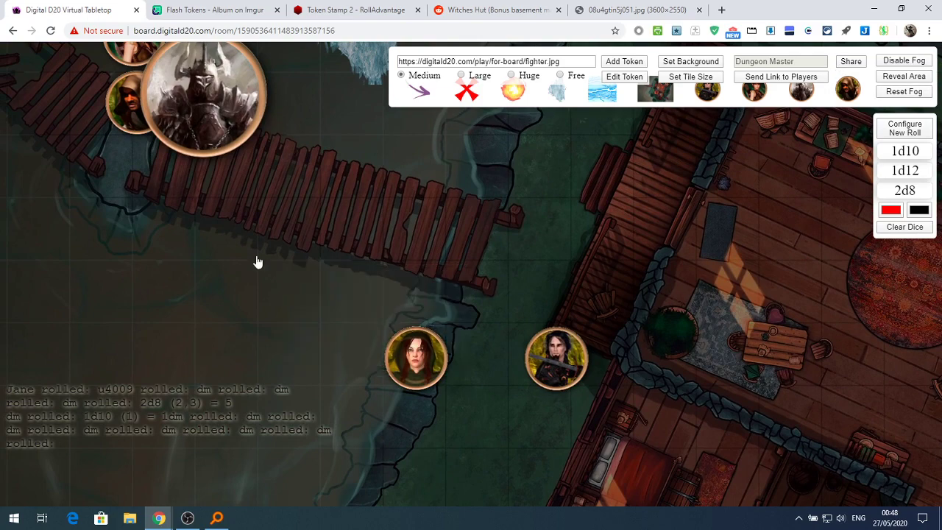
Reveal the fog over the bridge, the surrounding water and the shore up to the hut's porch, then stop revealing
left_click_drag(257, 262, 476, 381)
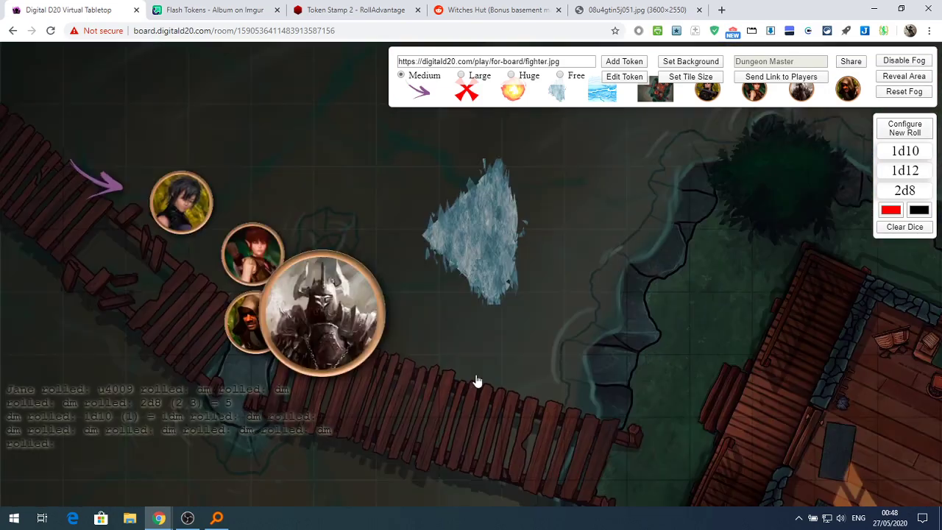
scroll(155, 308, "up", 3)
scroll(152, 309, "down", 5)
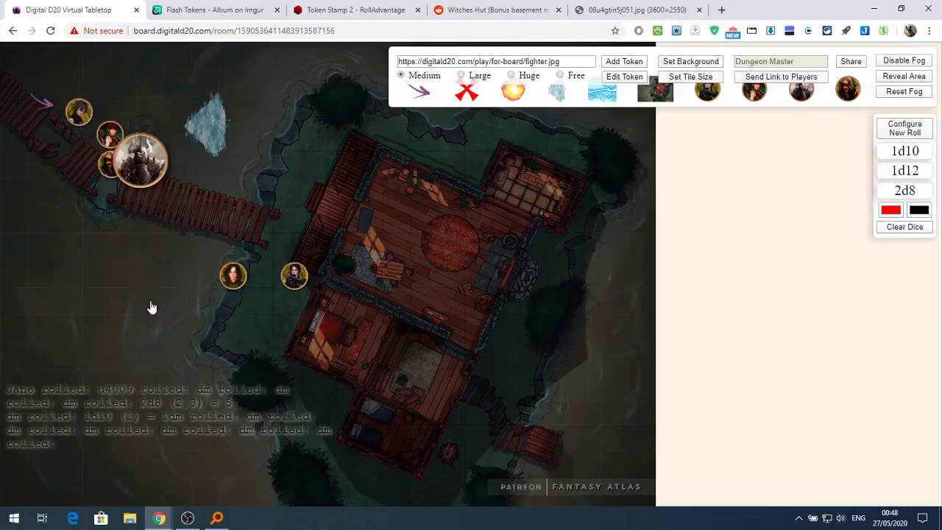
left_click(904, 75)
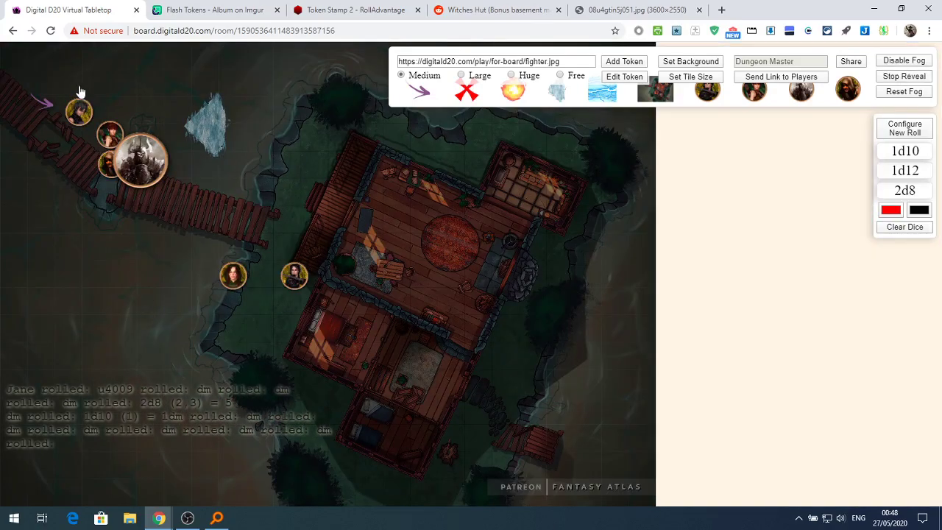
left_click_drag(4, 51, 312, 294)
left_click_drag(300, 105, 331, 243)
left_click_drag(306, 52, 562, 137)
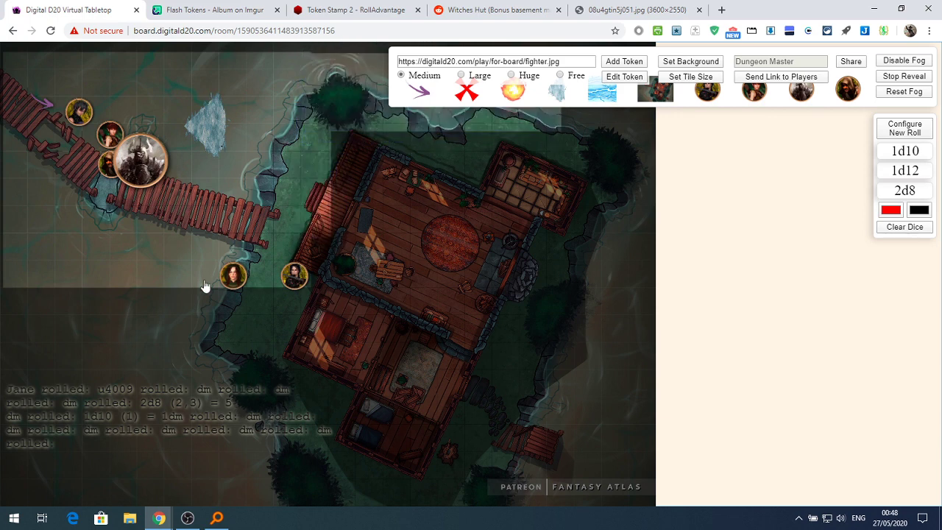
left_click_drag(163, 233, 285, 524)
left_click_drag(8, 272, 200, 518)
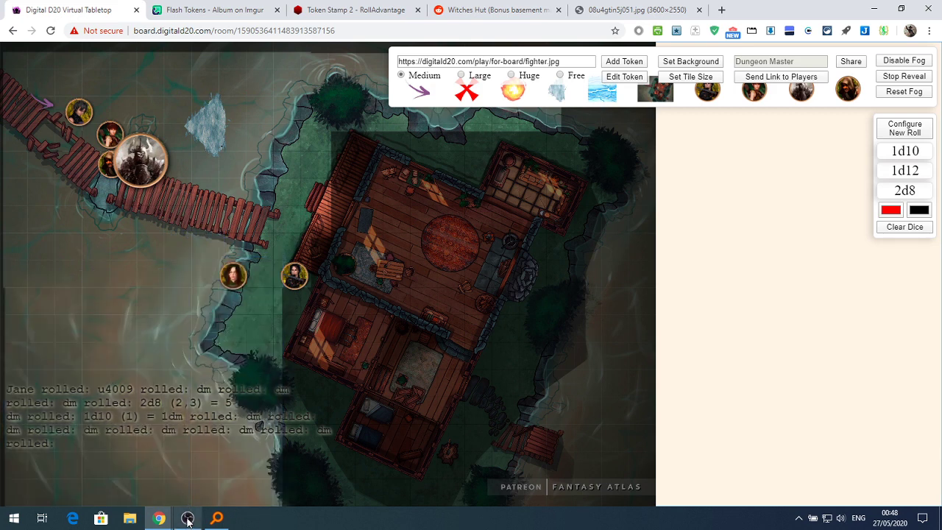
left_click(903, 78)
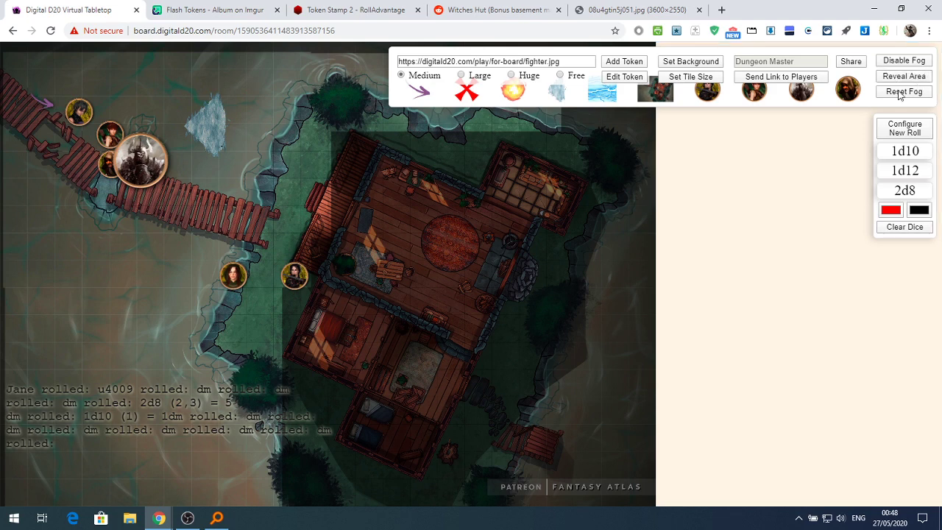
Move the red-haired and dark-haired fighter tokens to the bridge's outer end and check the revealed area in the player's window
left_click_drag(229, 272, 27, 111)
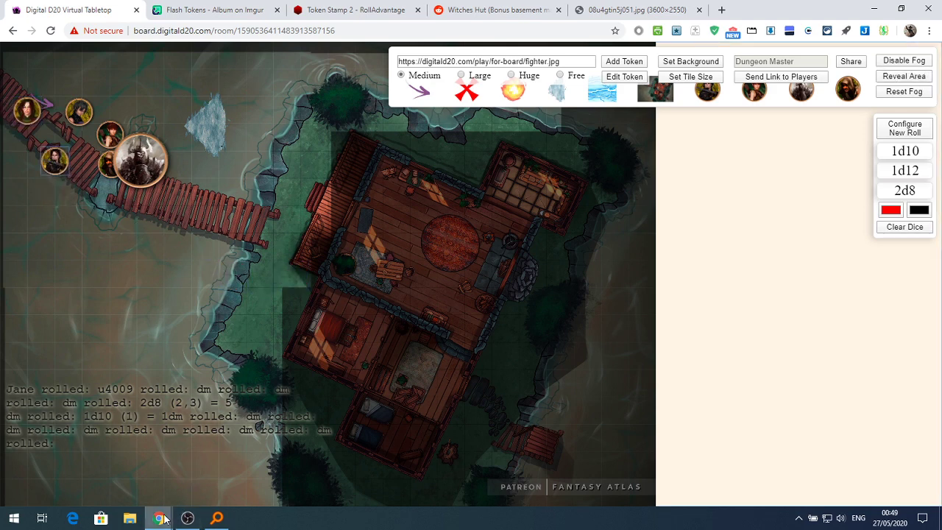
mouse_move(159, 518)
left_click(215, 465)
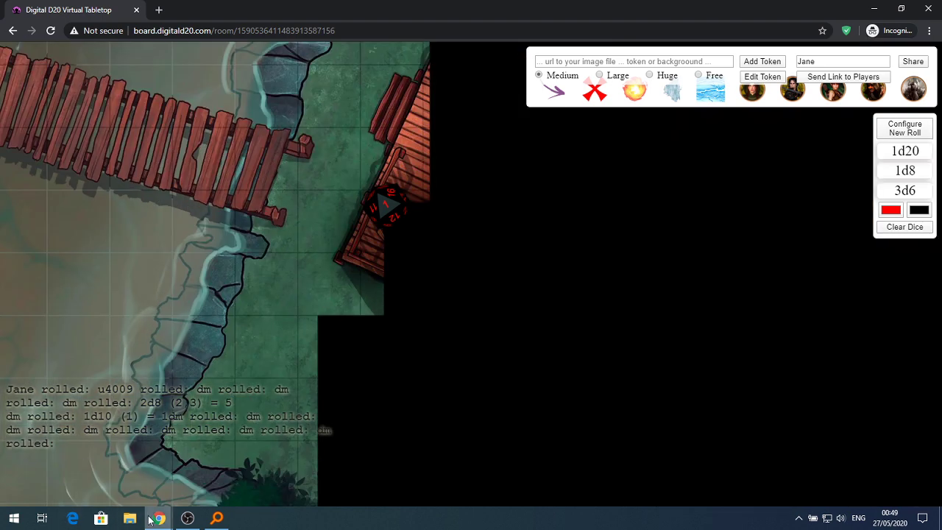
left_click(157, 524)
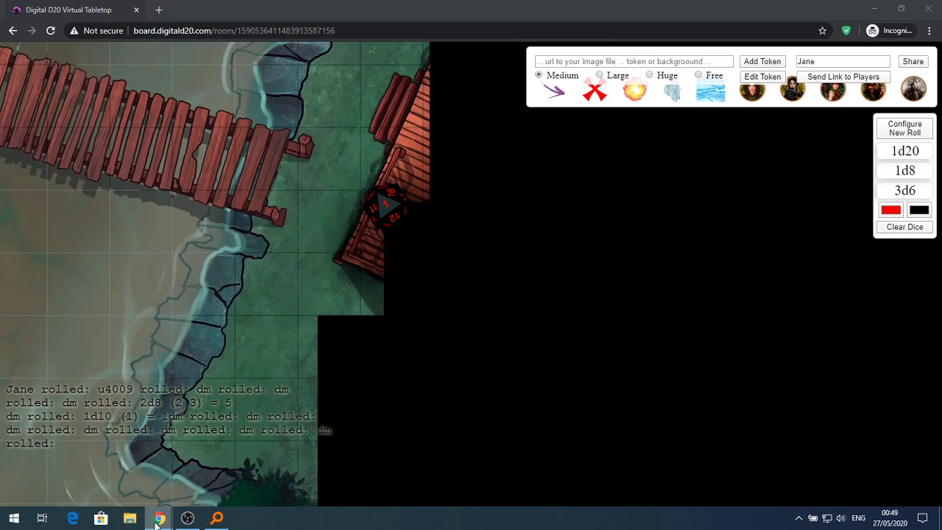
left_click(115, 476)
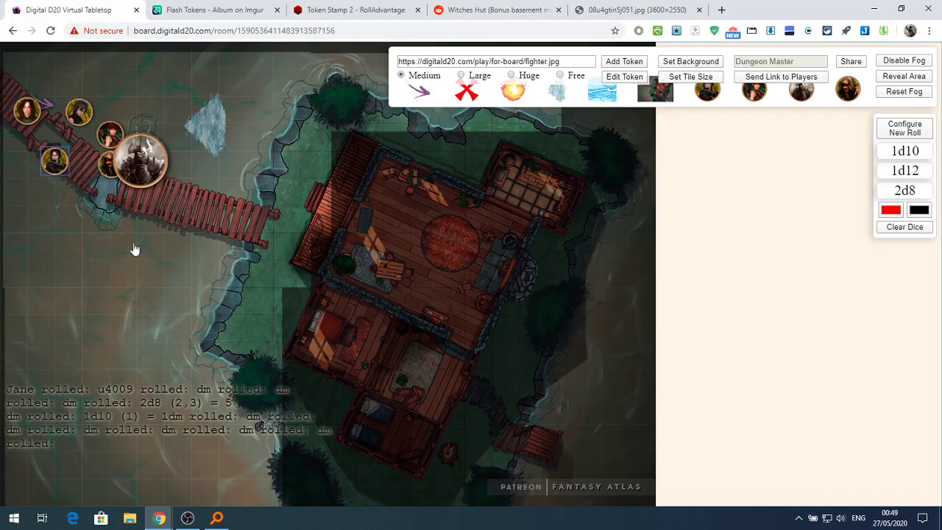
On Reddit's r/battlemaps, open the Mountain Entrance [22 x 30] post and its full-size image
left_click(489, 10)
left_click(10, 31)
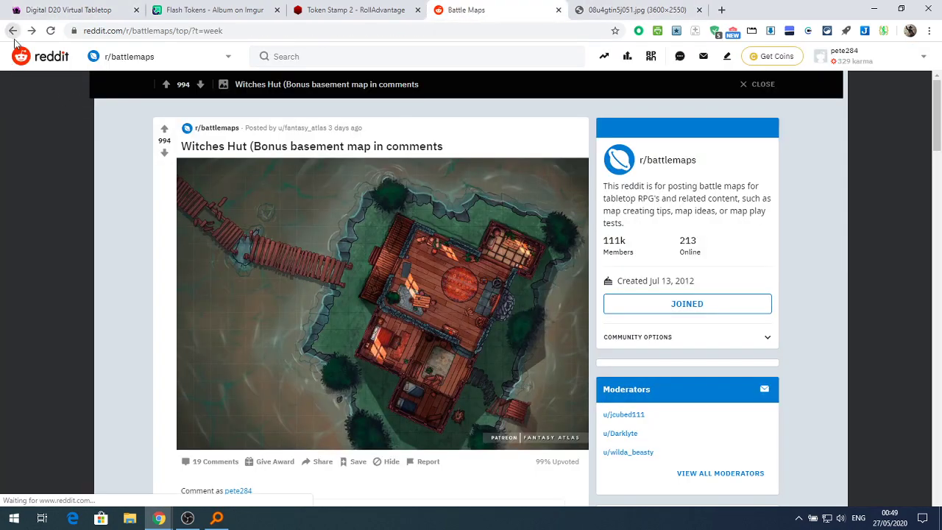
scroll(346, 331, "down", 2)
scroll(364, 346, "down", 3)
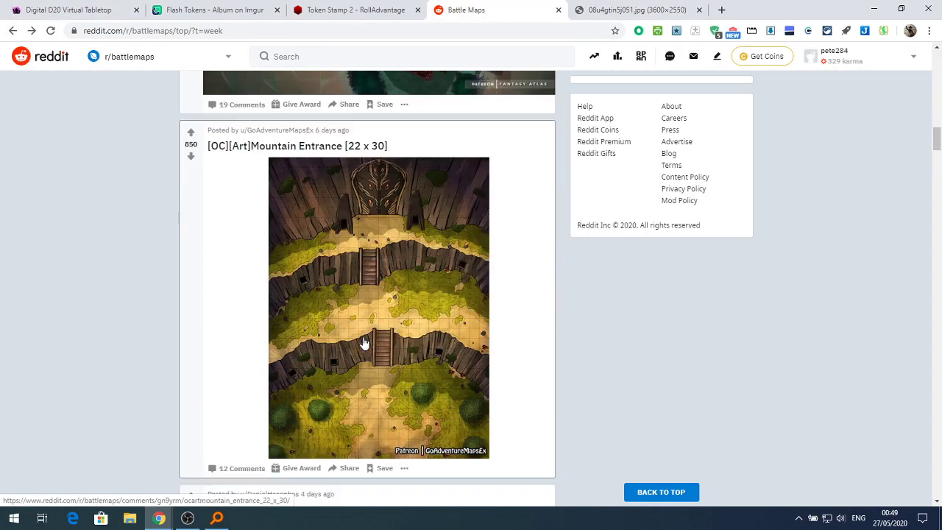
left_click(395, 254)
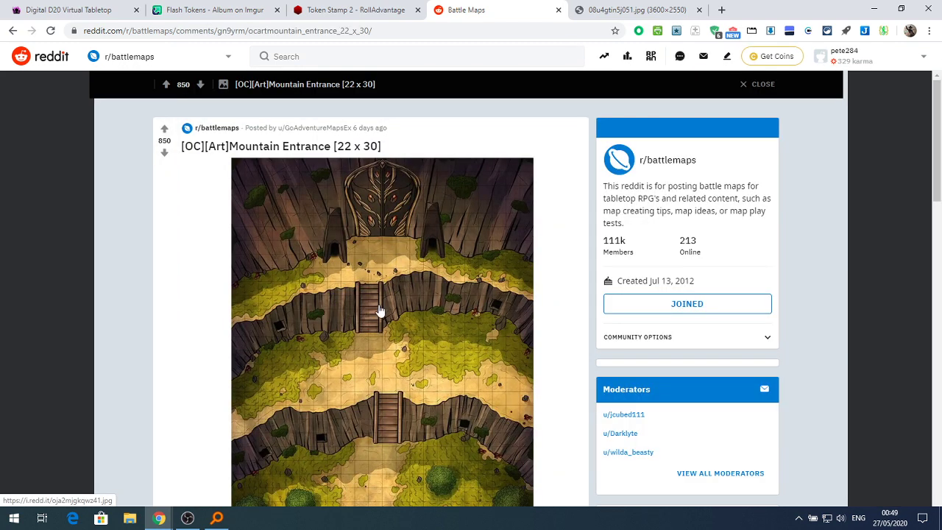
left_click(378, 303)
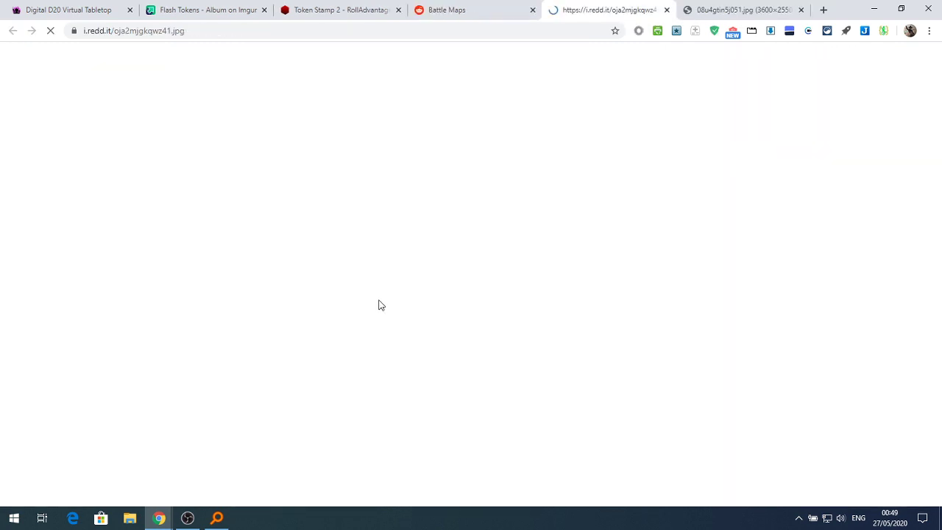
Copy the Mountain Entrance image's address and enter it as the image URL in Digital D20, replacing the fighter.jpg address
left_click(159, 32)
right_click(159, 33)
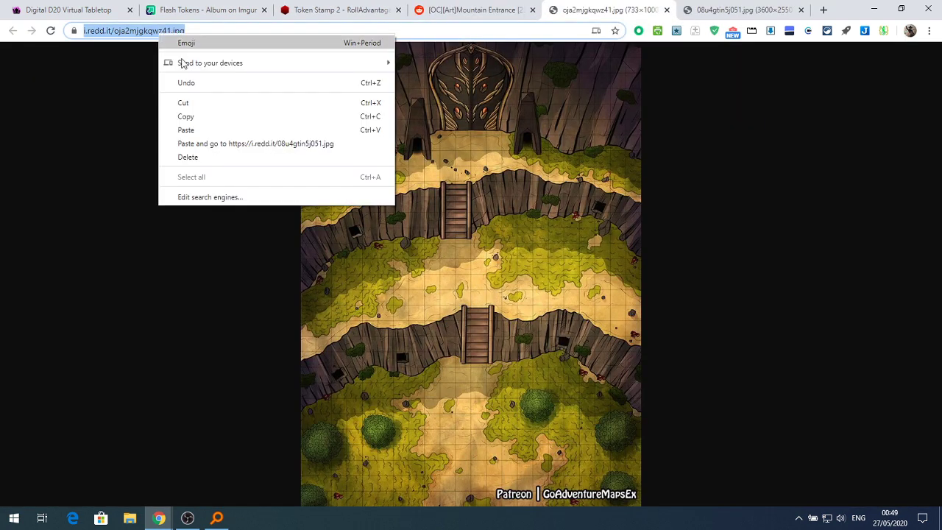
left_click(193, 114)
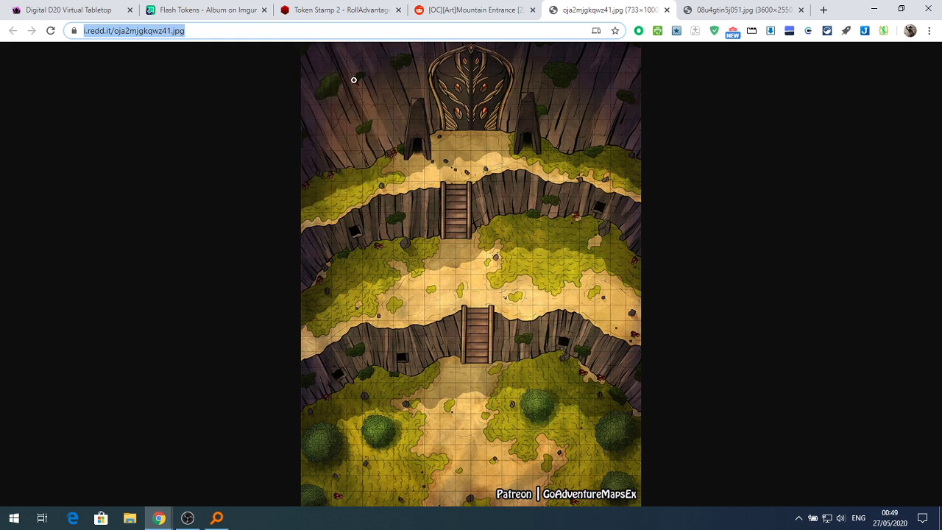
left_click(74, 10)
left_click(475, 62)
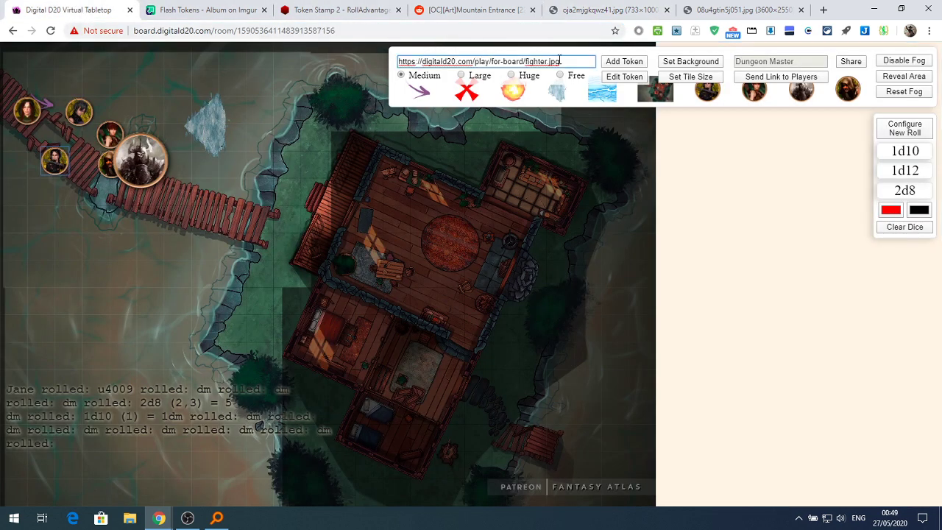
left_click_drag(559, 61, 379, 68)
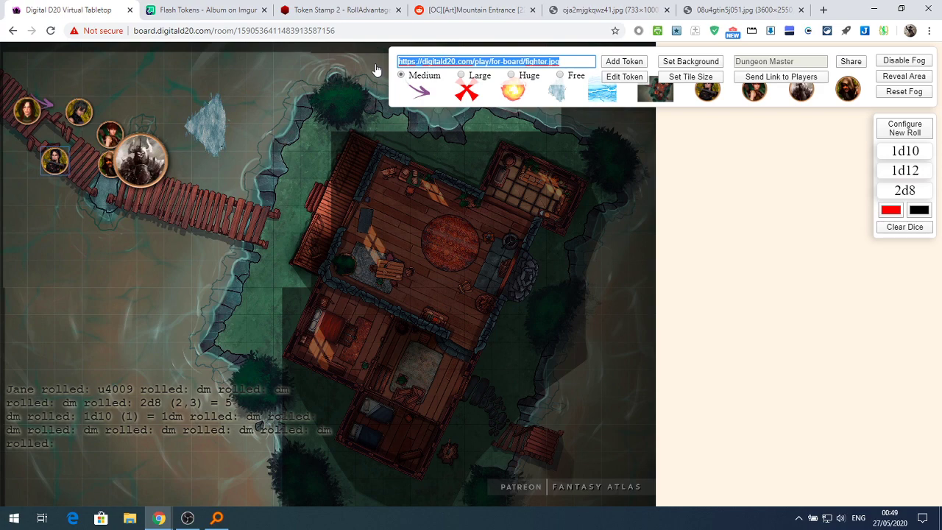
key("ctrl+v")
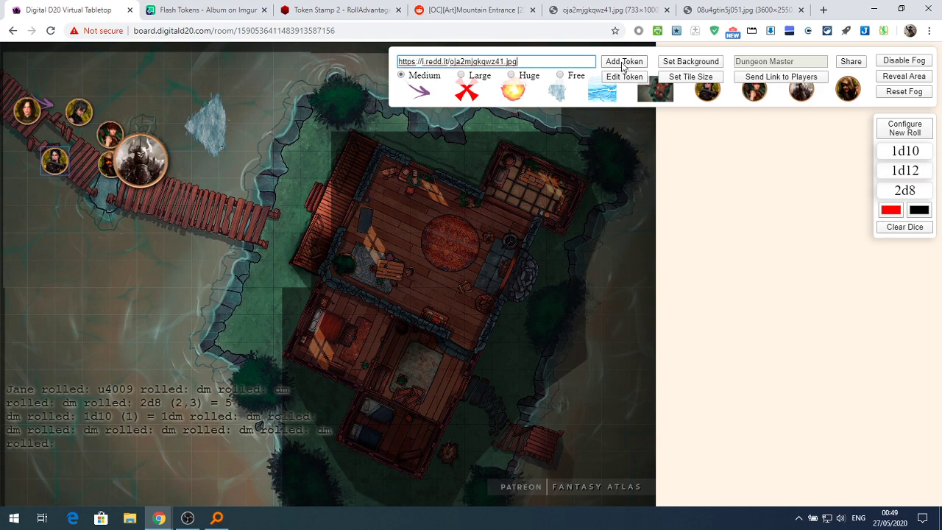
Set the Mountain Entrance image as the map background and mark out a tile size on its grid
left_click(670, 63)
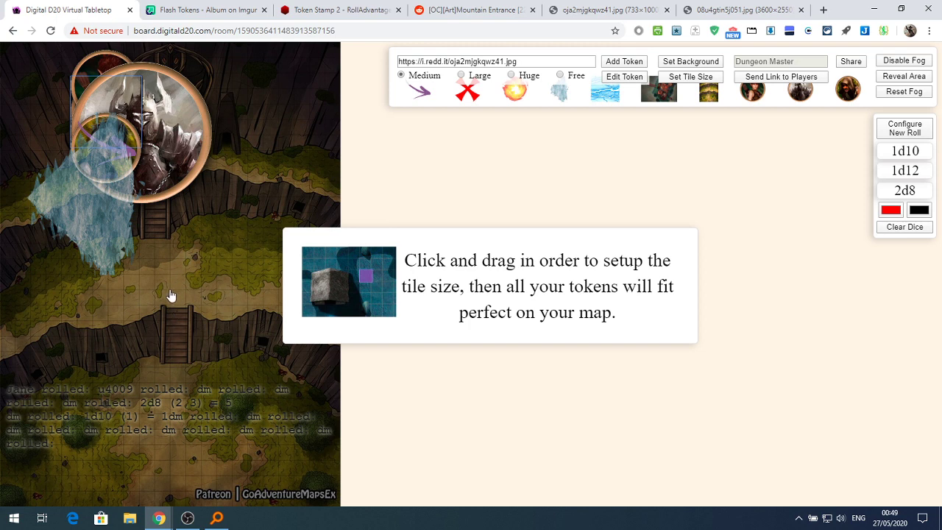
left_click_drag(170, 295, 188, 315)
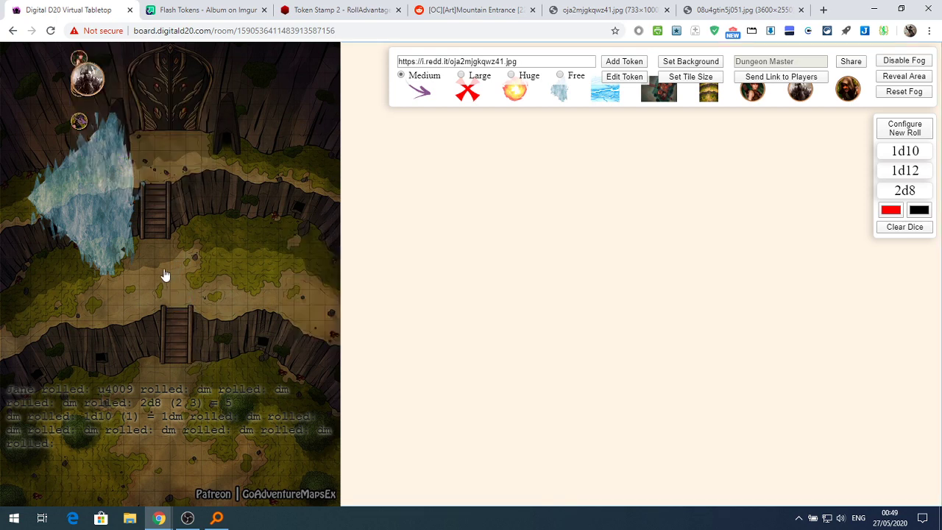
Examine the Mountain Entrance map from the lower stairs up to the gate and how the tokens fit its grid
left_click_drag(164, 275, 301, 295)
scroll(301, 294, "up", 5)
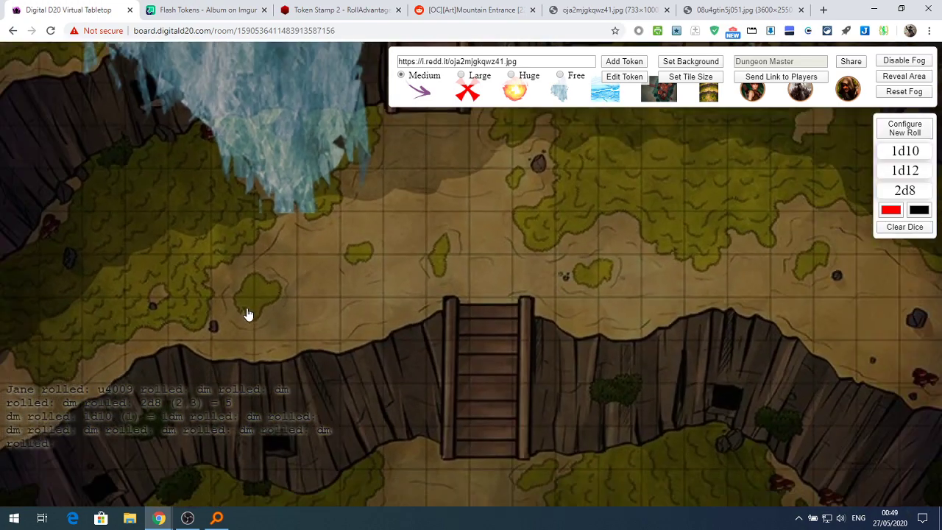
left_click_drag(216, 236, 216, 370)
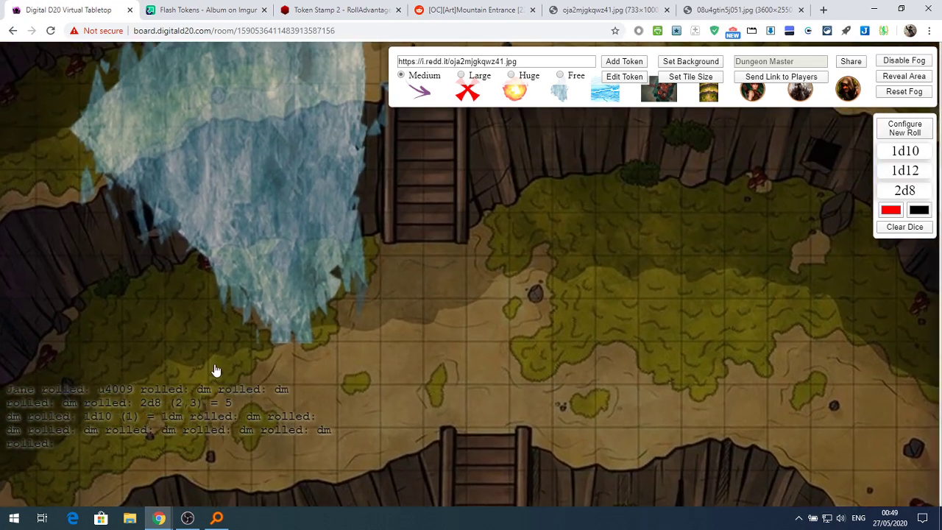
left_click_drag(204, 225, 225, 307)
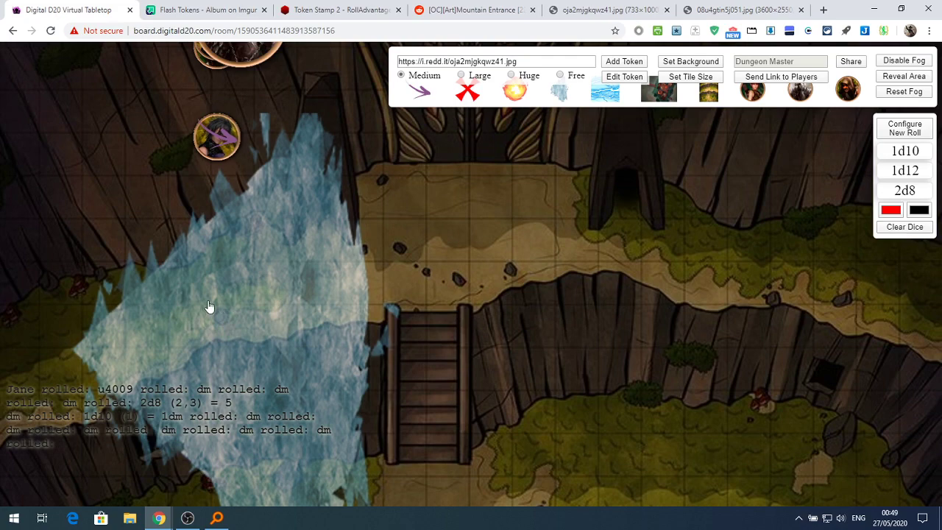
scroll(206, 309, "down", 2)
scroll(204, 303, "down", 2)
scroll(202, 304, "up", 4)
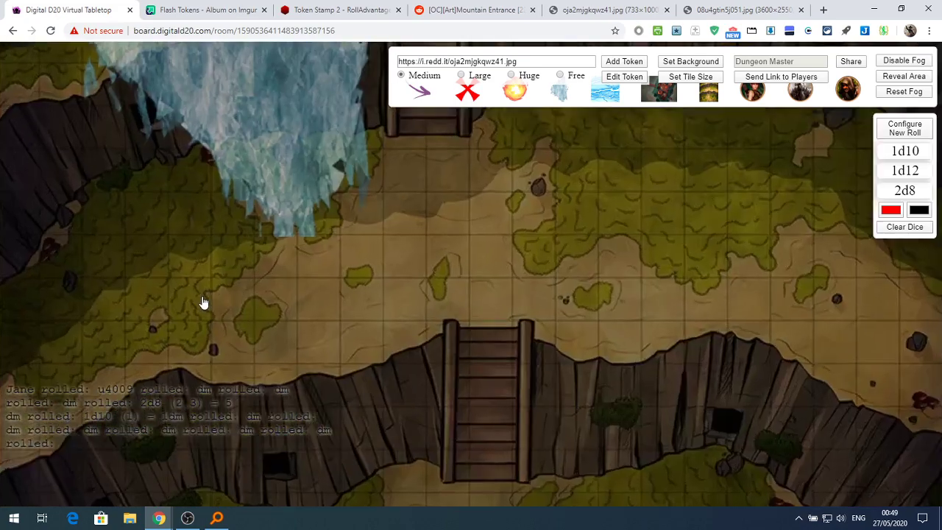
left_click_drag(218, 261, 240, 409)
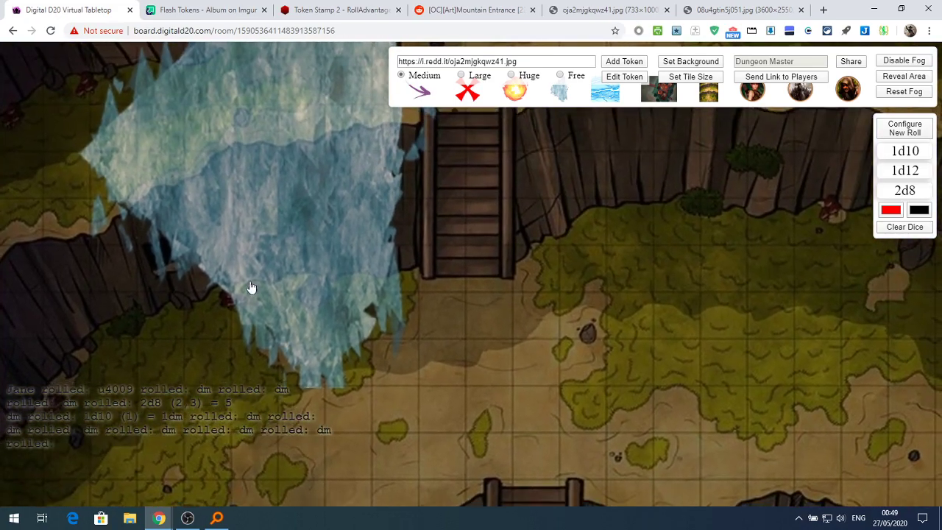
left_click_drag(250, 288, 216, 431)
left_click_drag(254, 267, 234, 391)
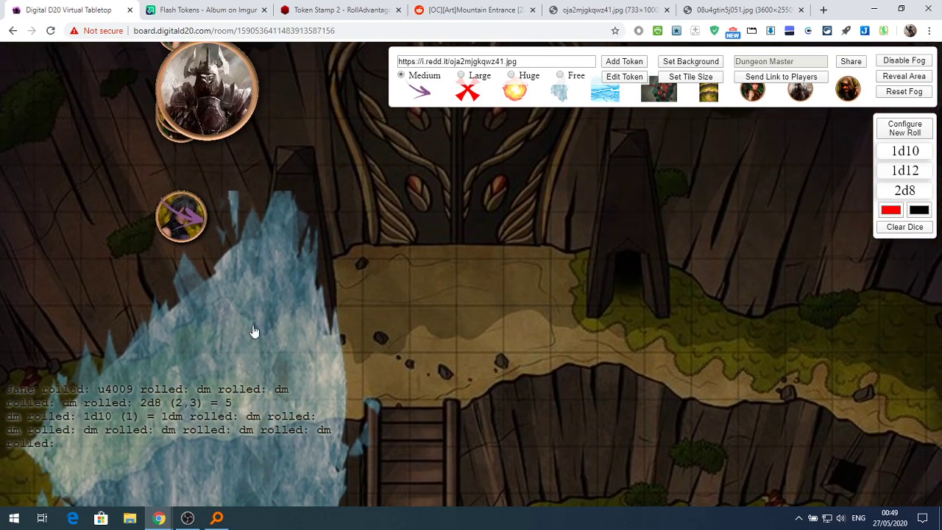
left_click_drag(253, 331, 243, 368)
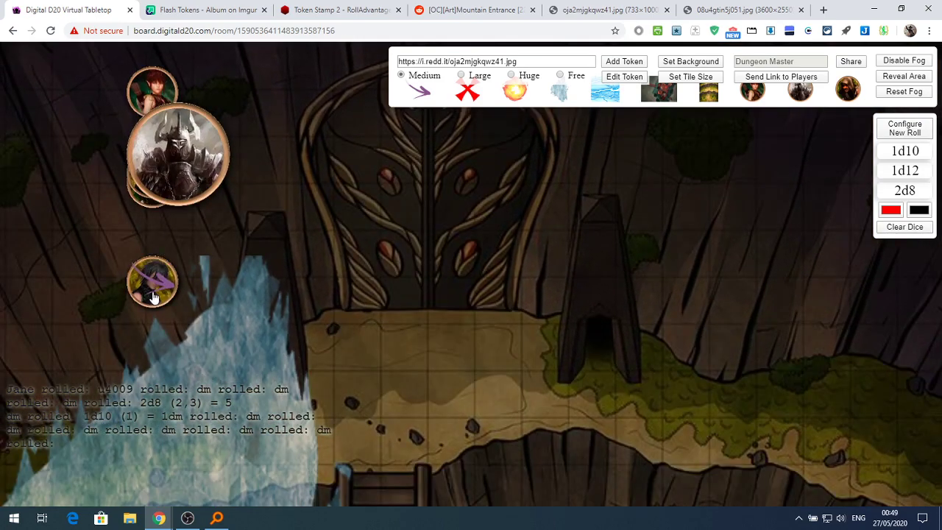
Delete the large ice token and the purple arrow from the map
left_click_drag(198, 254, 175, 346)
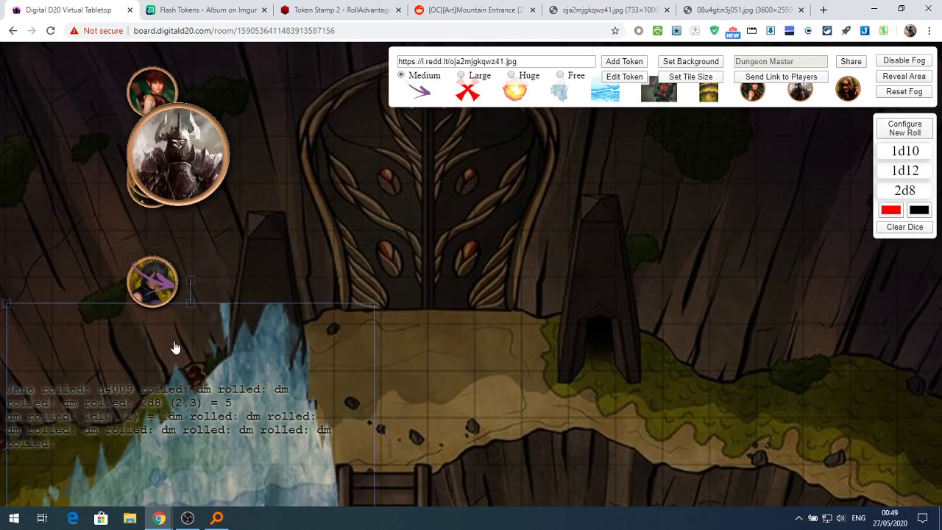
key("Delete")
left_click_drag(155, 293, 165, 321)
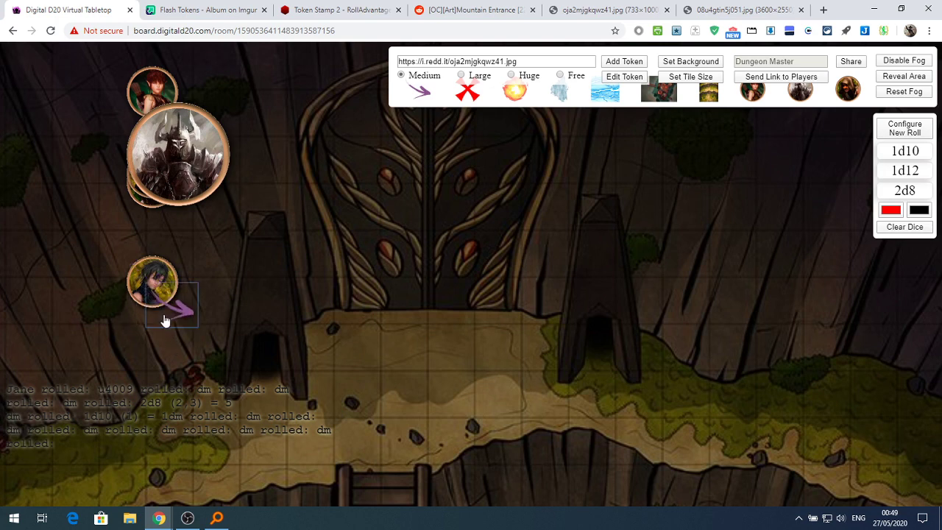
key("Delete")
Redefine the tile size from the grid just below the dark-haired fighter token and check how the tokens fit the map
left_click(667, 79)
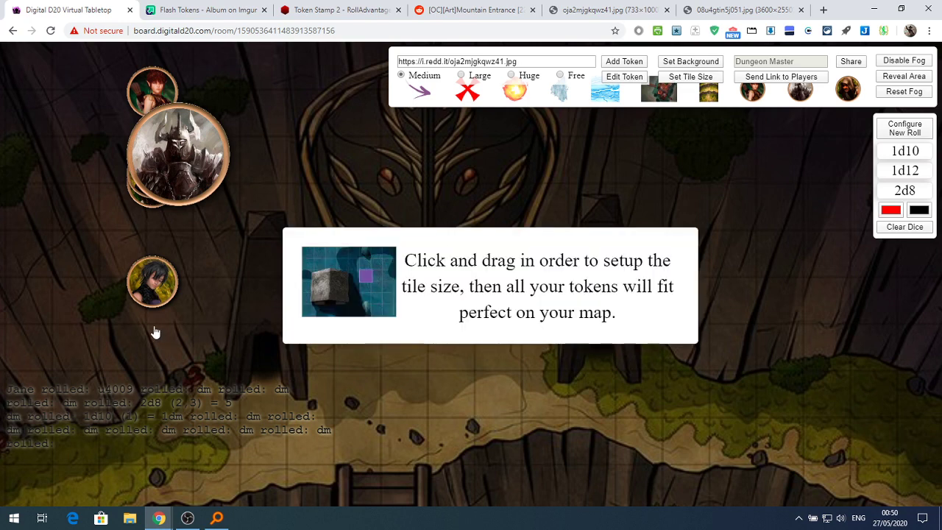
left_click_drag(146, 325, 194, 374)
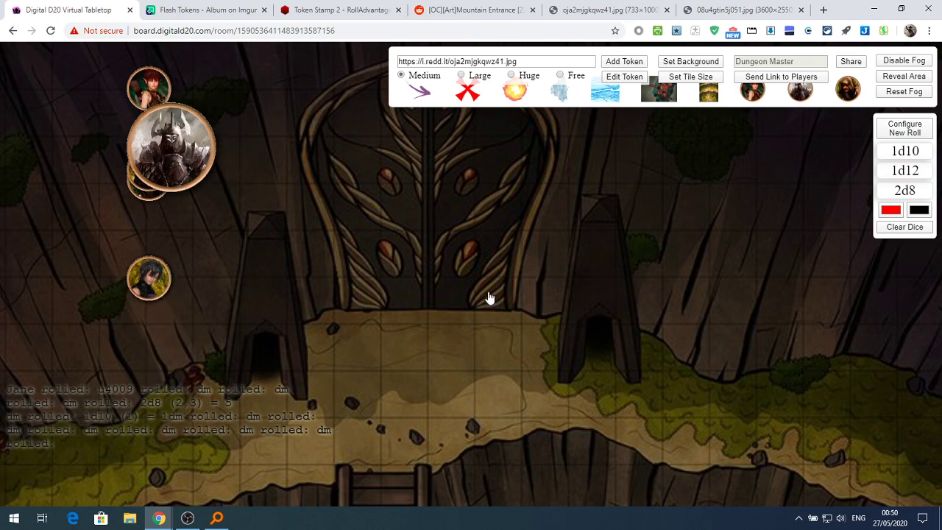
scroll(489, 297, "down", 5)
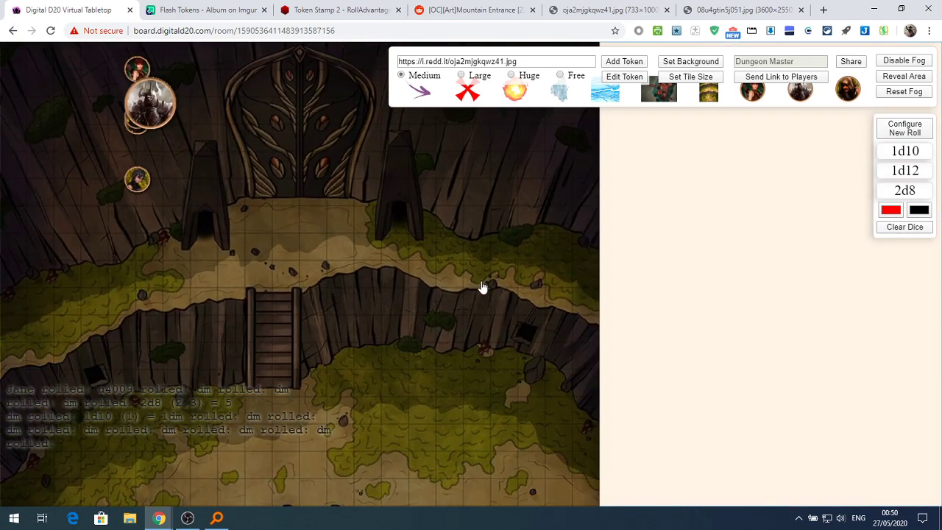
scroll(481, 284, "up", 2)
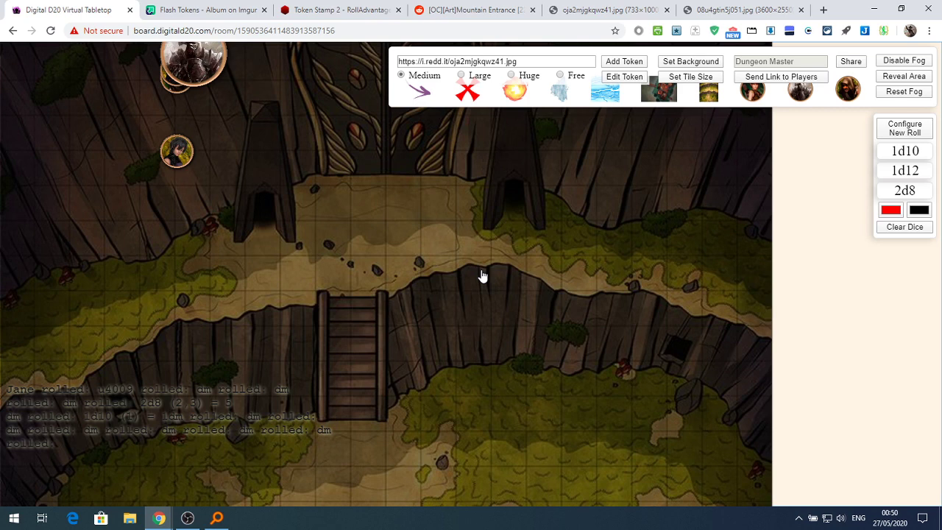
Switch to Token Stamp 2 and choose the thick round border, trying the thin round one for comparison
left_click(333, 10)
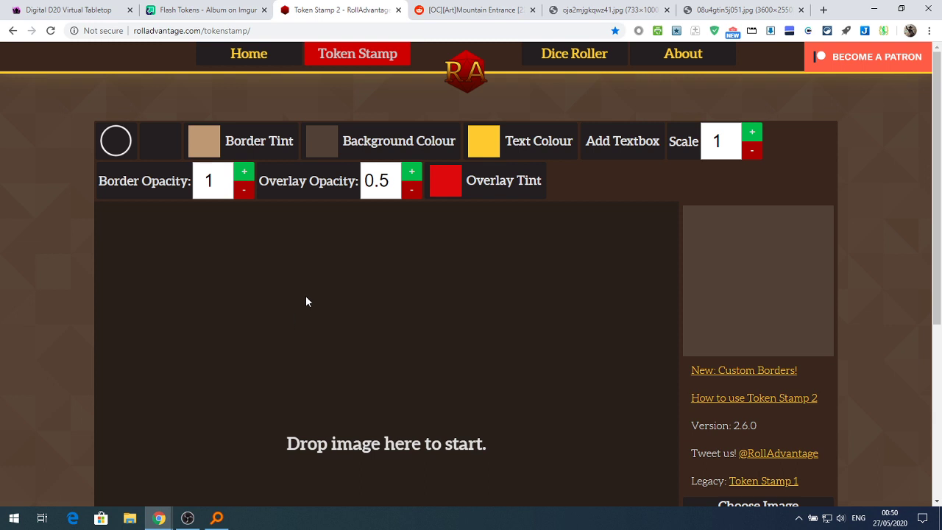
left_click(115, 141)
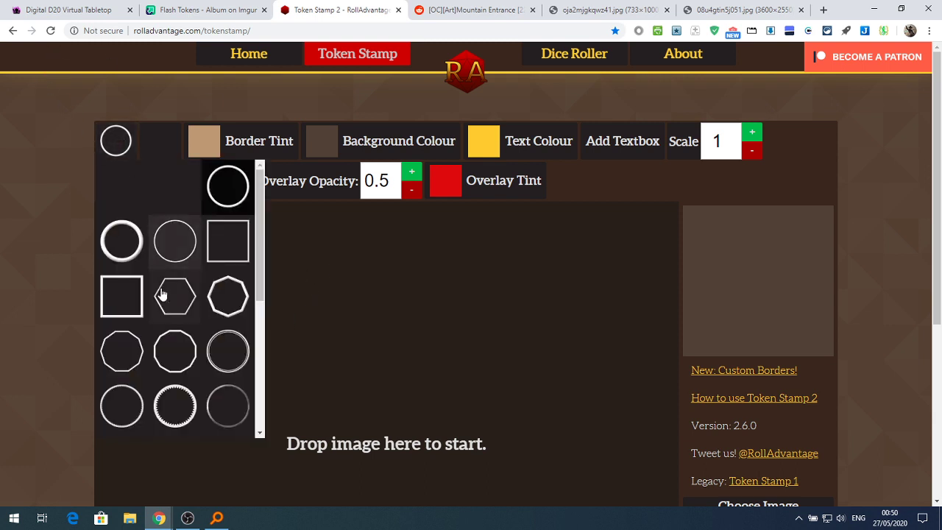
left_click(118, 244)
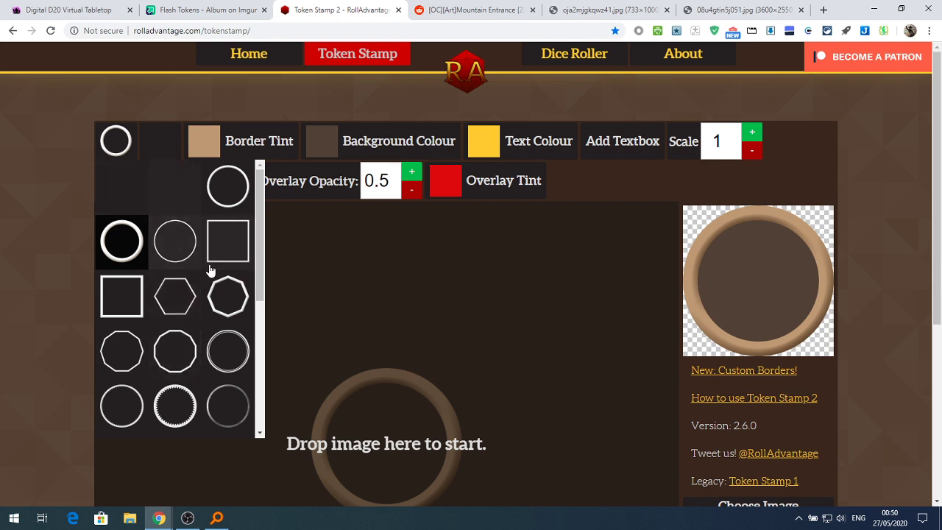
left_click(166, 250)
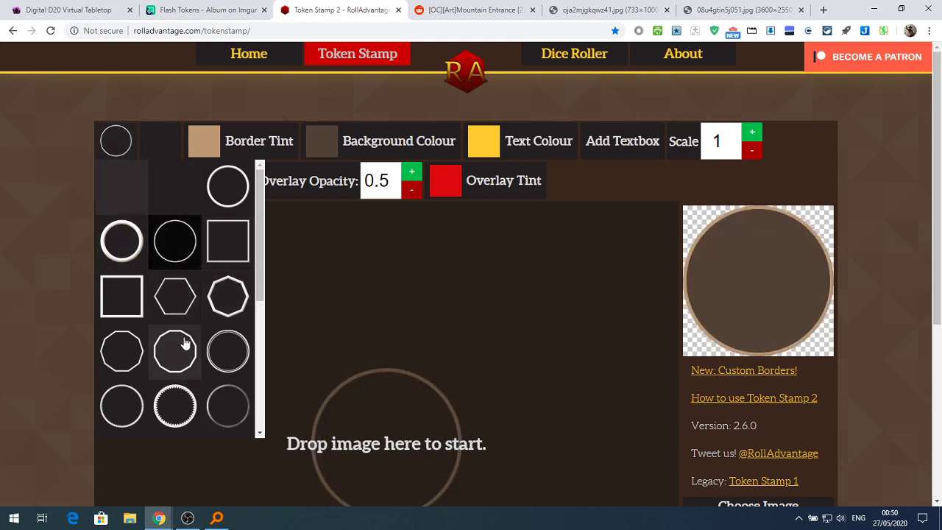
left_click(123, 240)
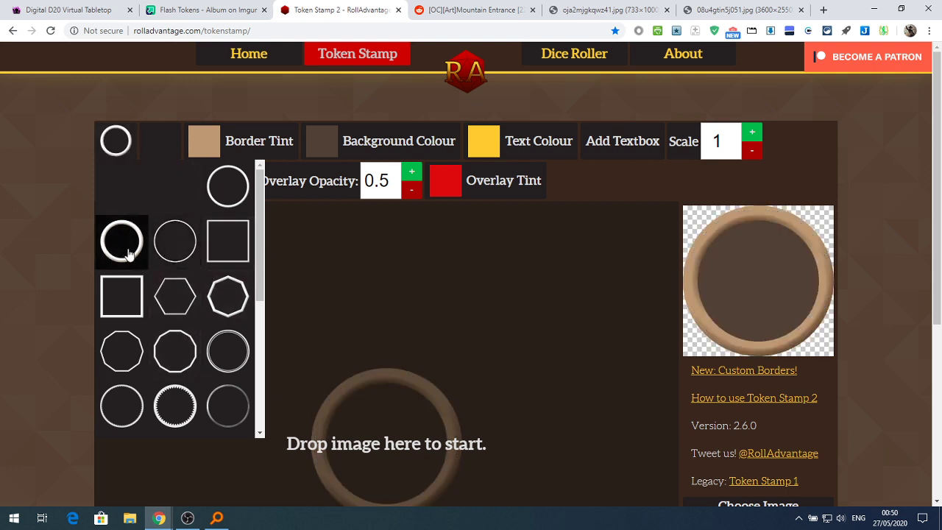
Set the token's border tint to blue (0, 0, 255) and its background colour to white (255, 255, 255)
left_click(204, 141)
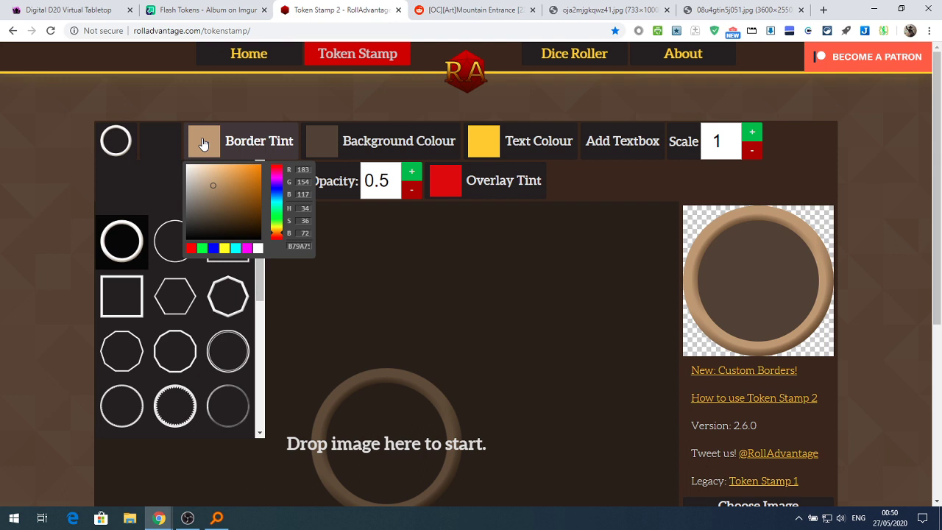
left_click(213, 248)
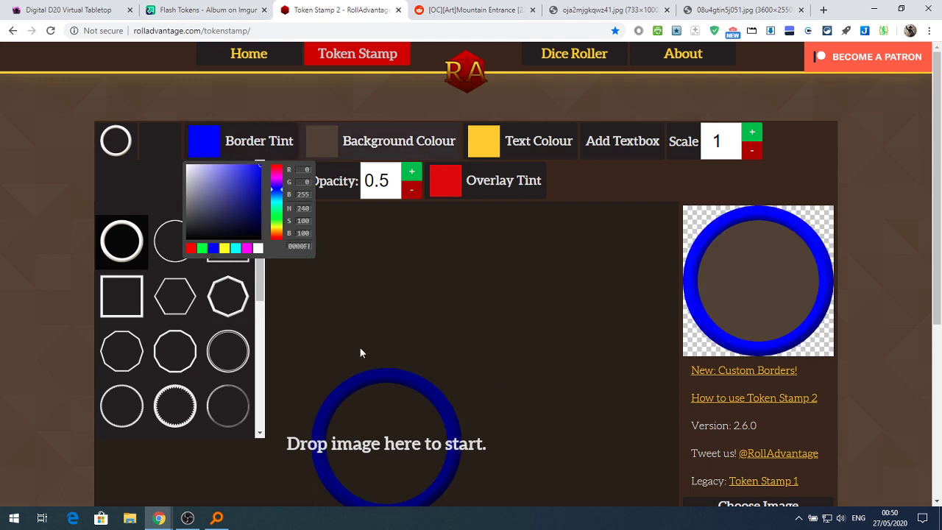
left_click(425, 340)
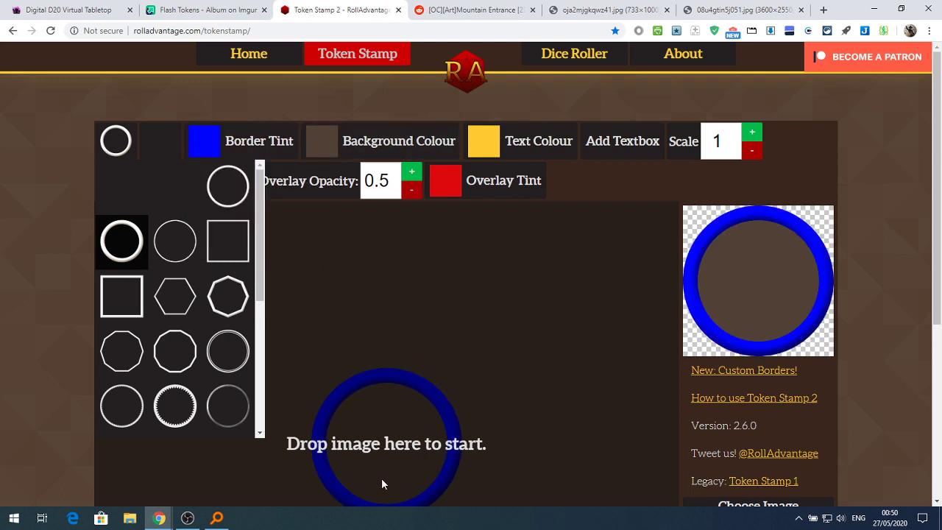
left_click(321, 141)
left_click_drag(316, 179, 303, 169)
left_click(308, 171)
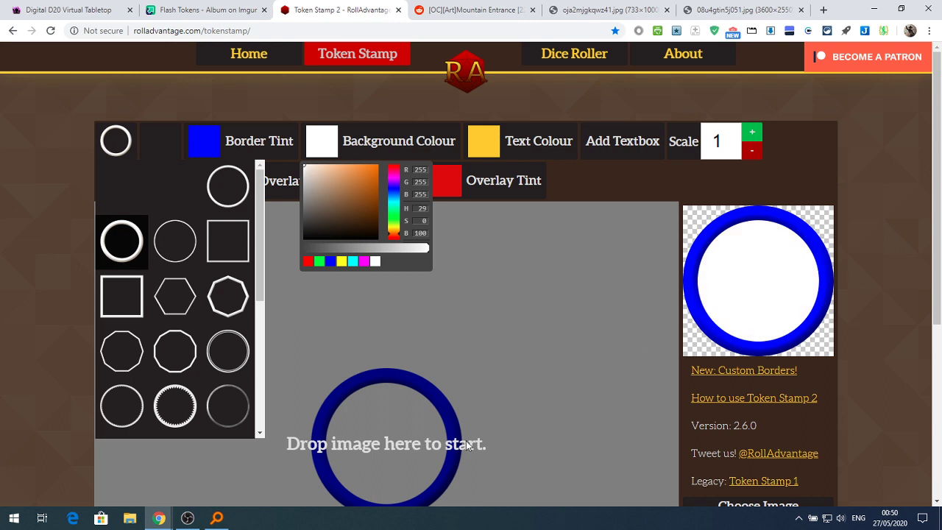
left_click(500, 383)
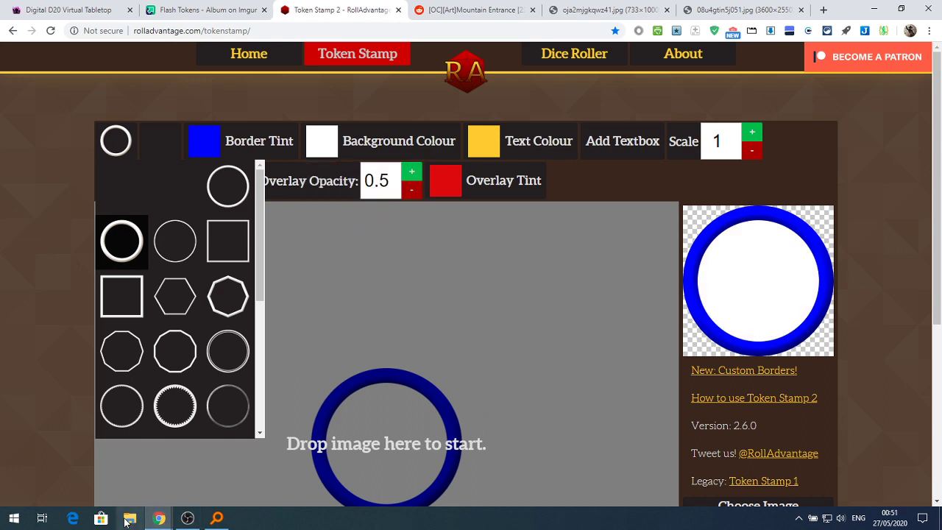
Open the Pictures folder in File Explorer and move its window partly off the screen's edge
mouse_move(159, 518)
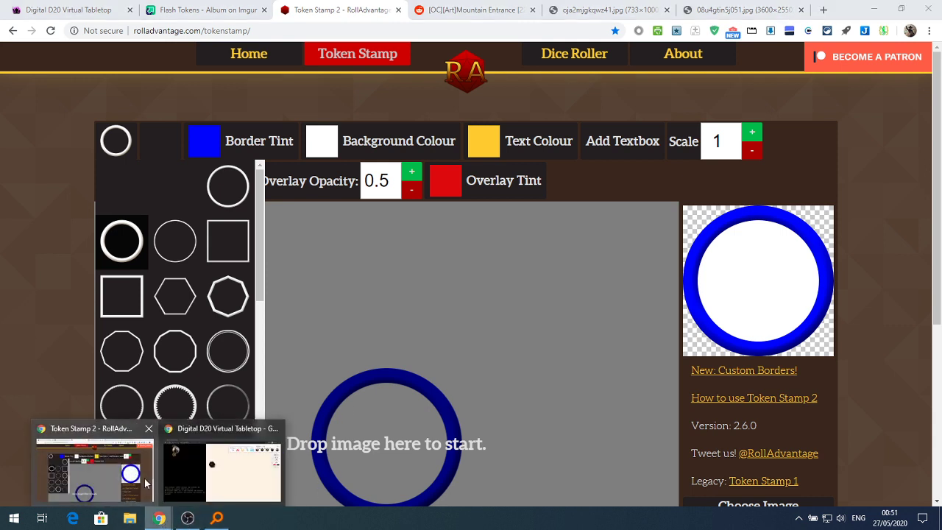
left_click(208, 474)
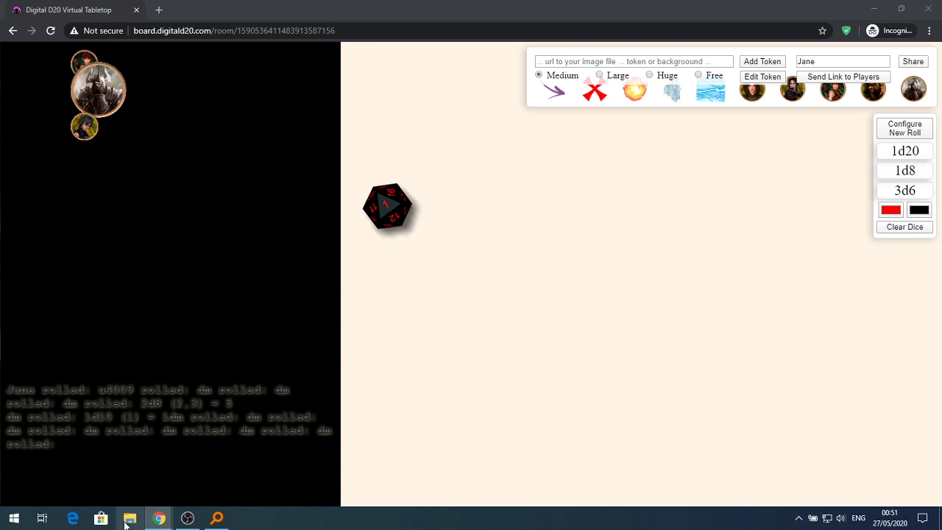
left_click(127, 519)
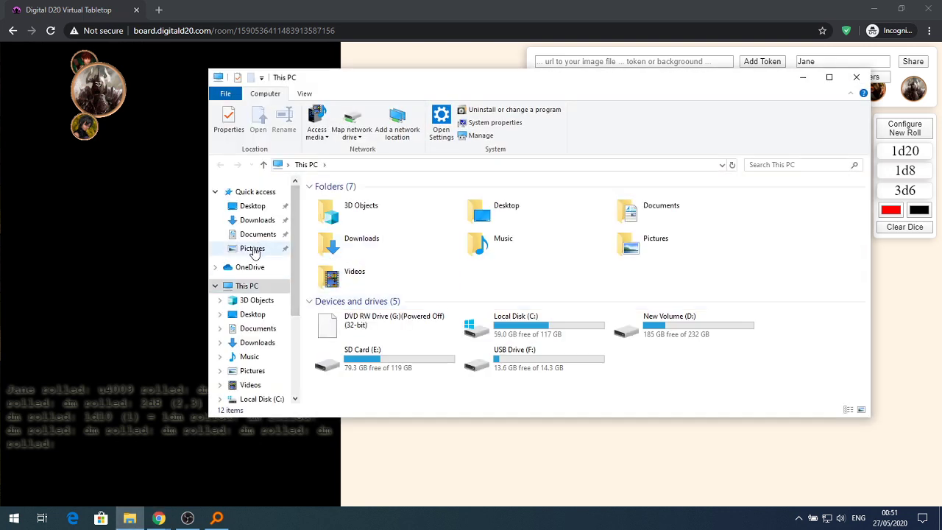
left_click(253, 248)
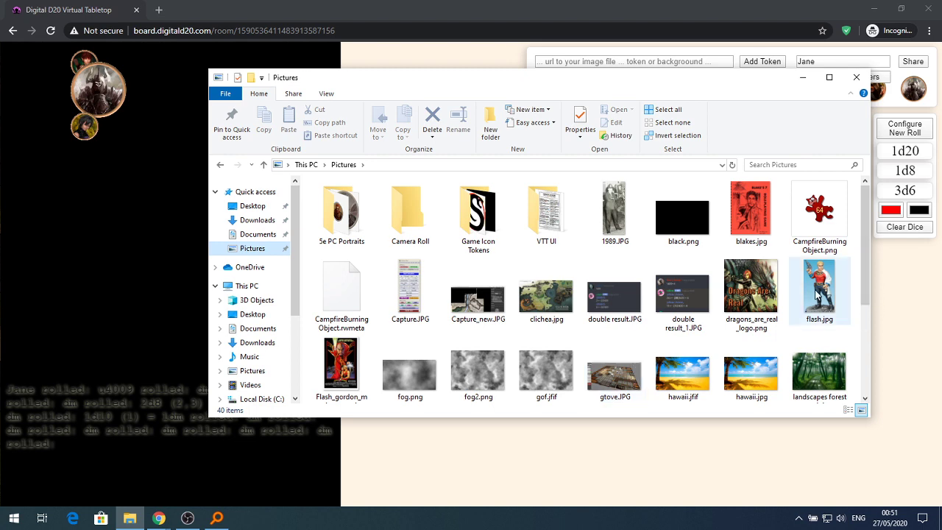
left_click_drag(580, 78, 266, 134)
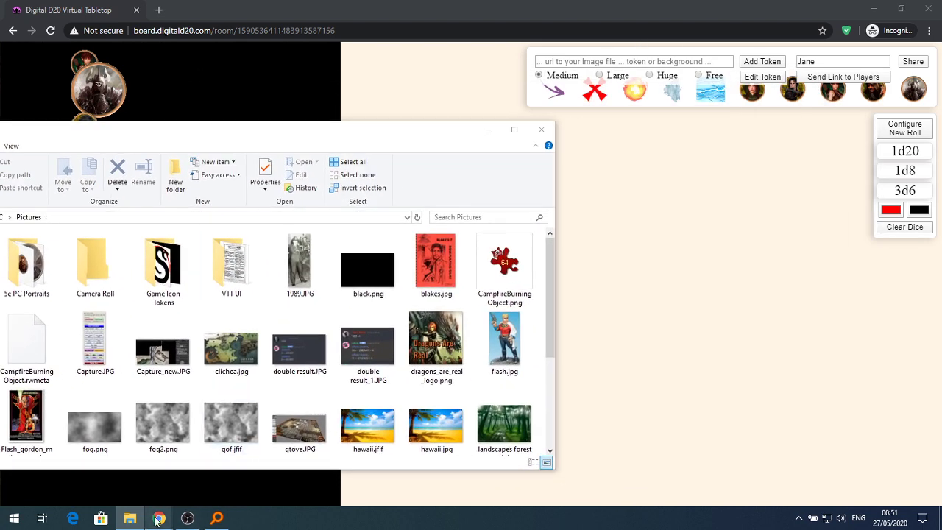
Add flash.jpg to the Token Stamp workspace and move it down so the figure's head and torso sit inside the ring
mouse_move(159, 518)
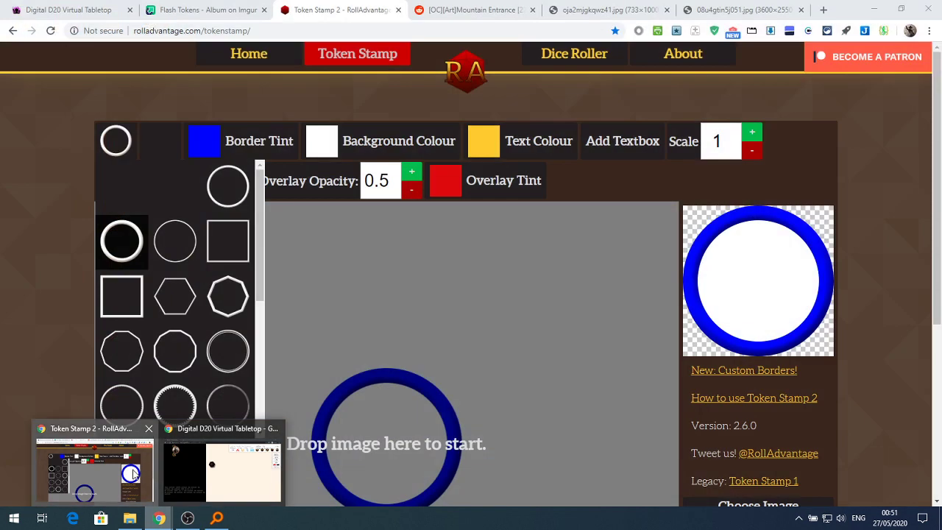
left_click(136, 474)
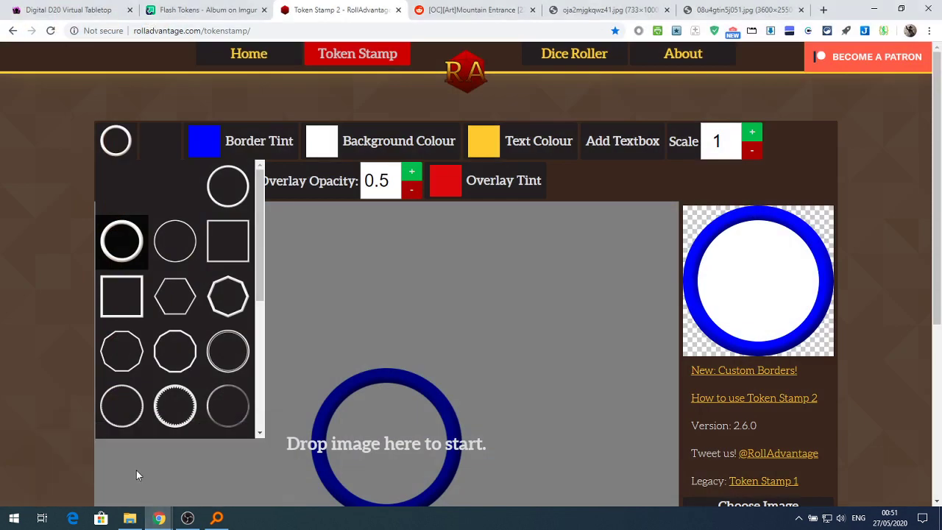
left_click(135, 518)
left_click_drag(506, 347, 595, 375)
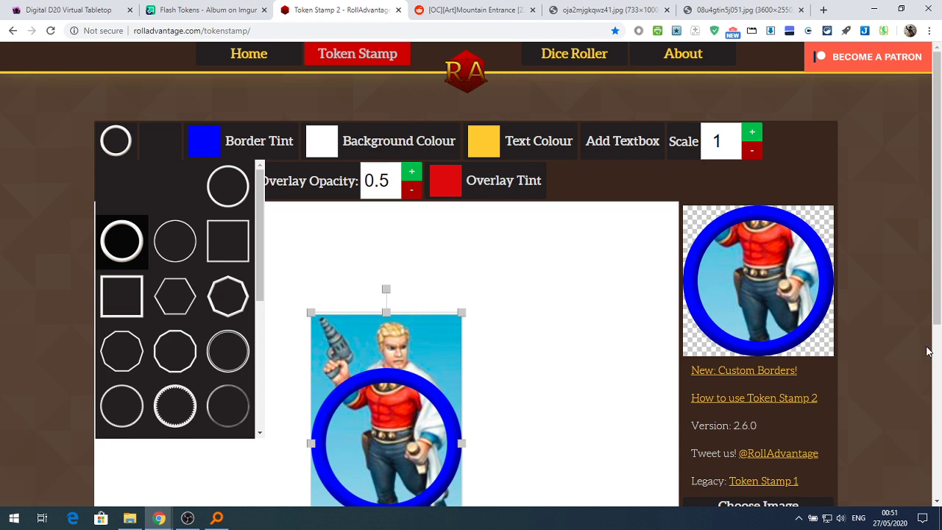
scroll(630, 384, "down", 2)
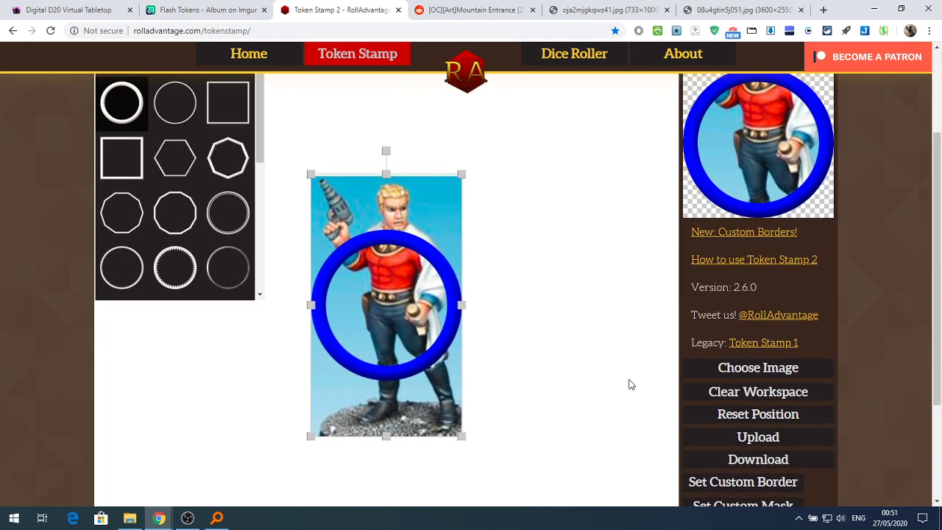
left_click_drag(432, 312, 423, 366)
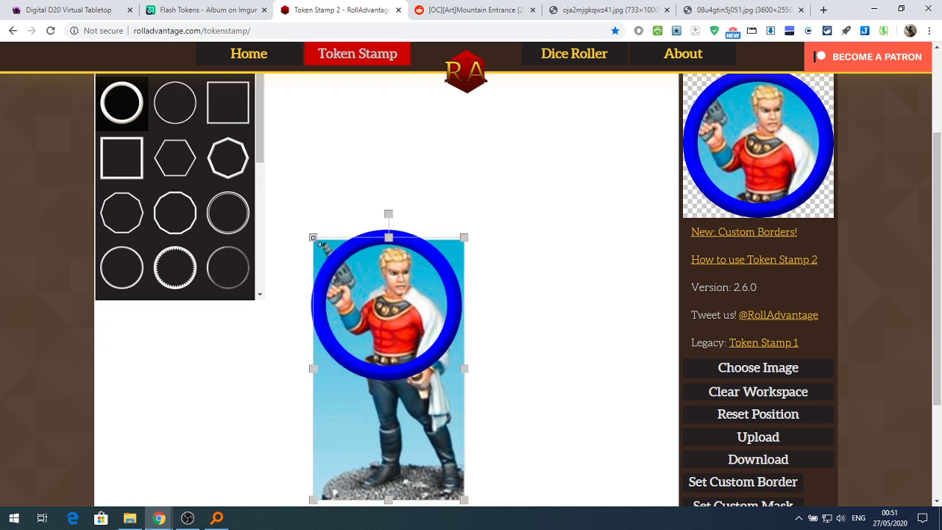
Enlarge the figure image slightly and shift it so the head and torso are centred inside the blue ring
mouse_move(313, 238)
left_mouse_down()
mouse_move(335, 308)
mouse_move(364, 301)
mouse_move(294, 242)
mouse_move(312, 256)
mouse_move(301, 246)
left_mouse_up()
left_click_drag(385, 296, 377, 295)
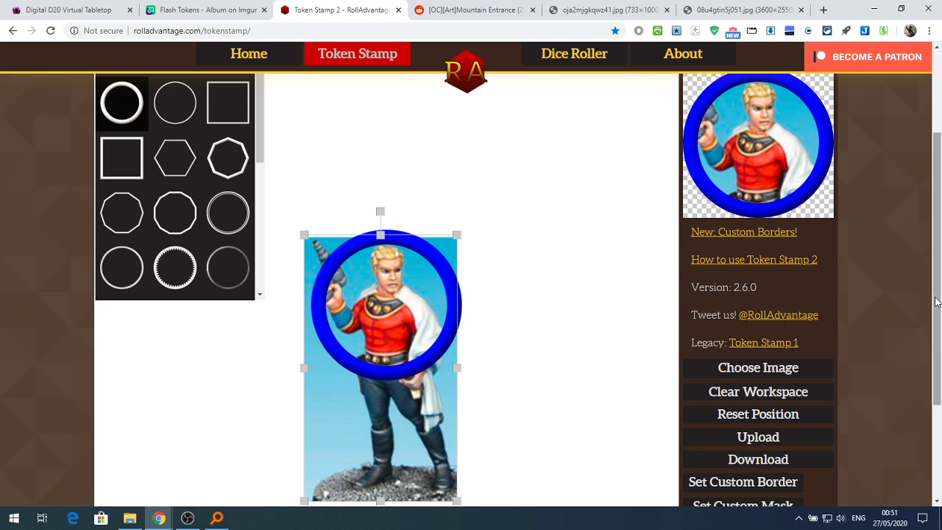
Start downloading the finished token, cancel the save dialog, and close the Token Stamp 2 page
left_click_drag(934, 298, 935, 351)
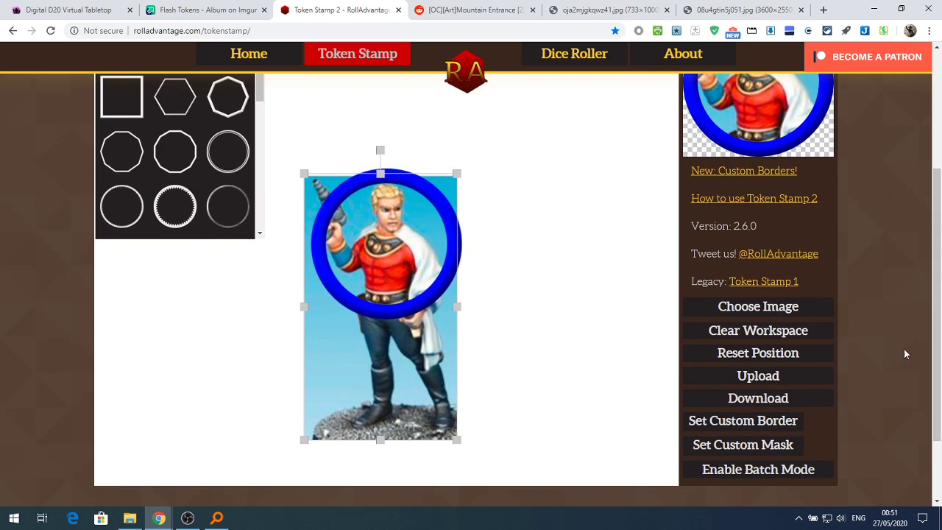
left_click(758, 398)
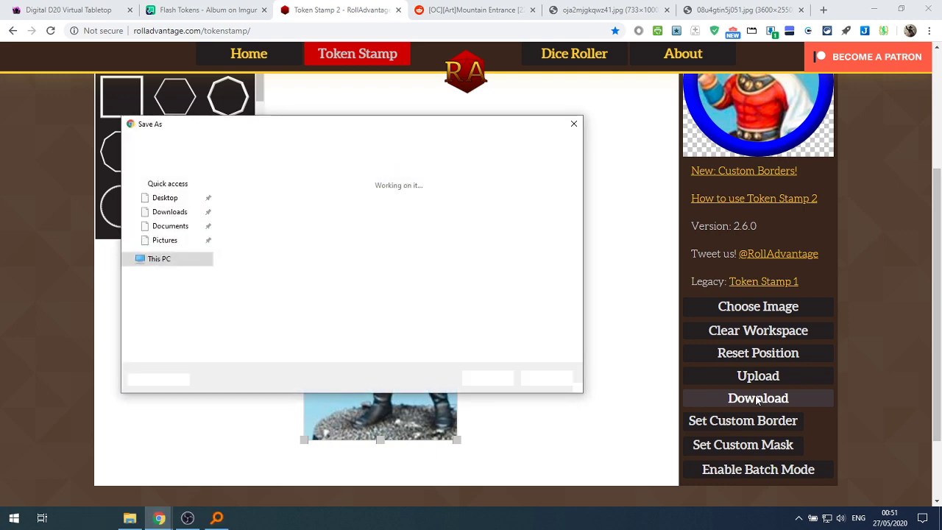
left_click(545, 377)
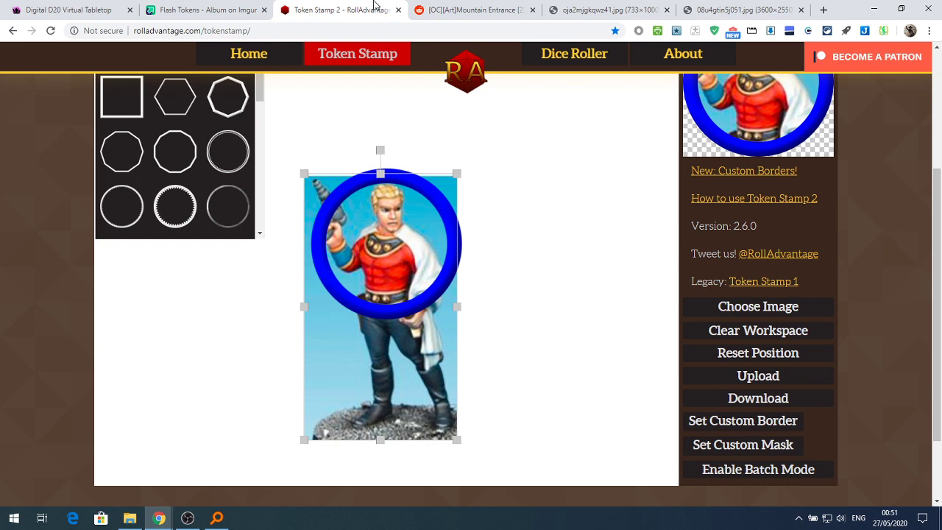
left_click(398, 9)
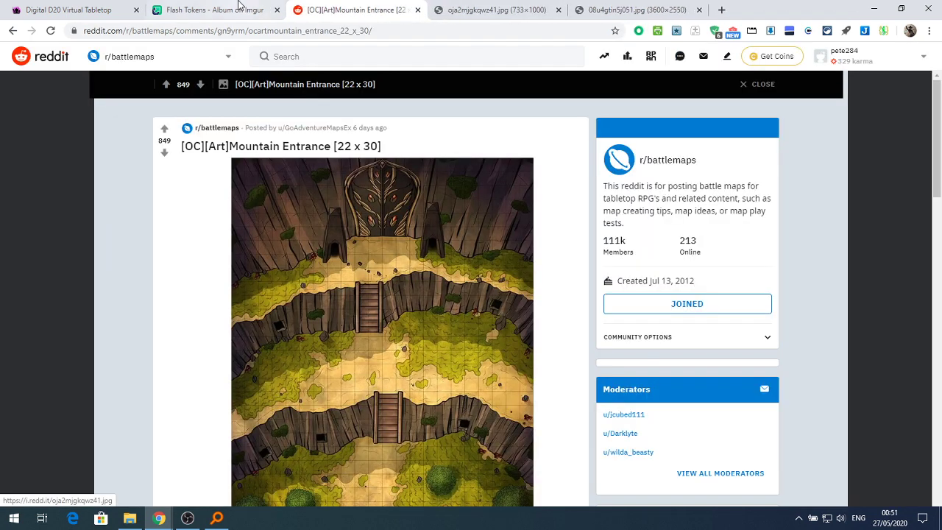
Switch to the Flash Tokens album on Imgur and copy the image address of the bare-headed bearded man's token
left_click(213, 10)
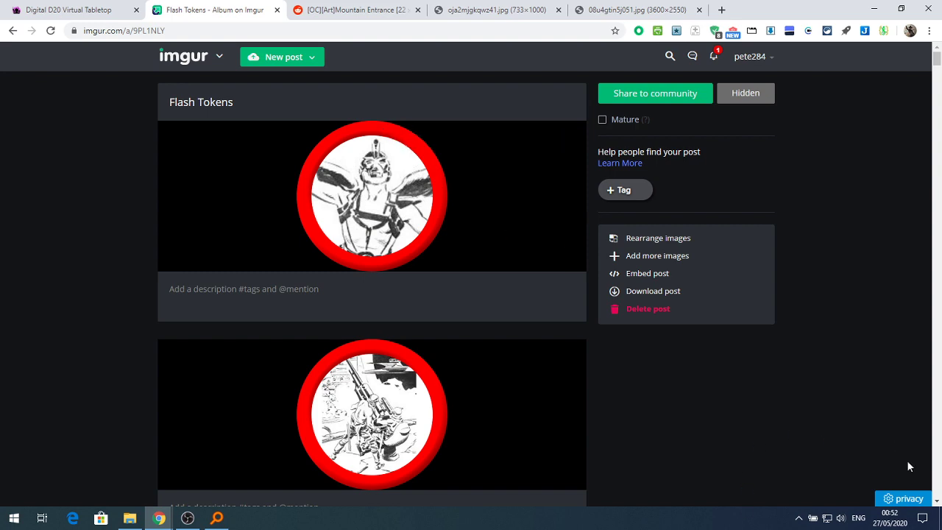
scroll(476, 342, "down", 8)
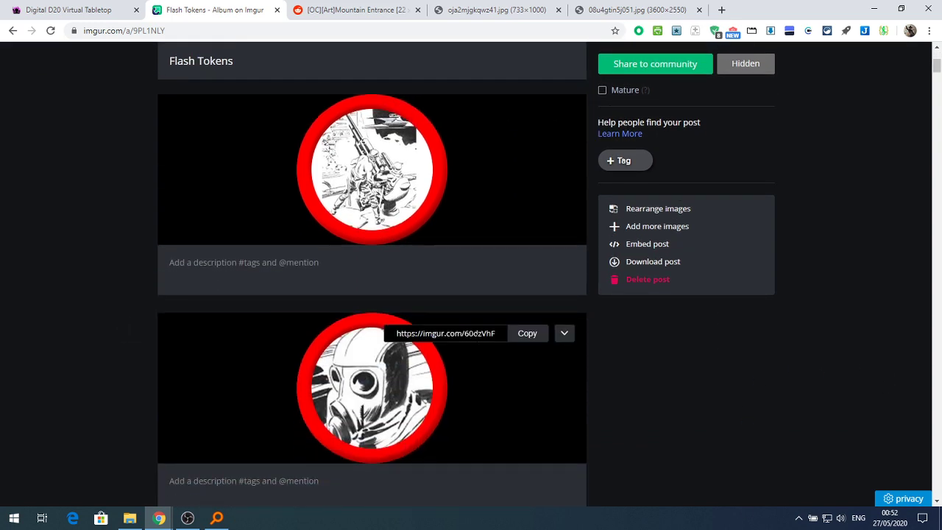
scroll(475, 337, "down", 10)
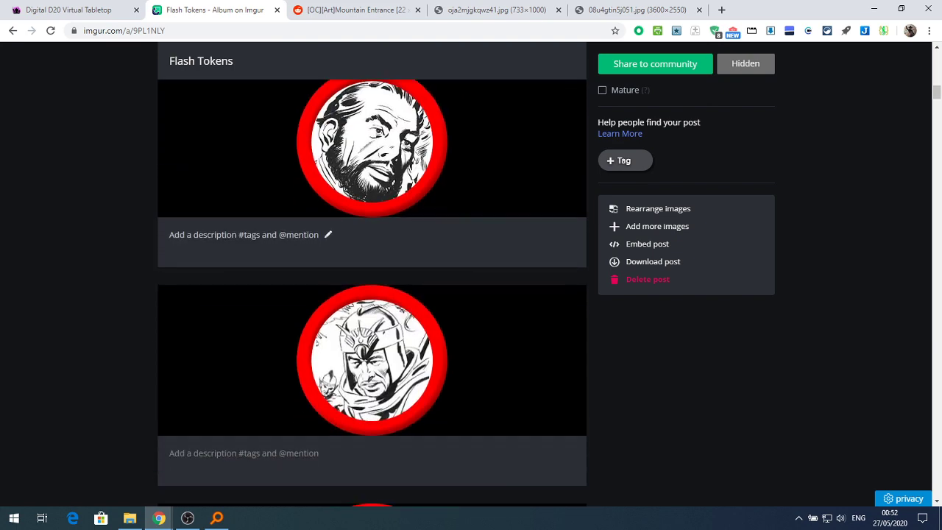
scroll(474, 334, "up", 2)
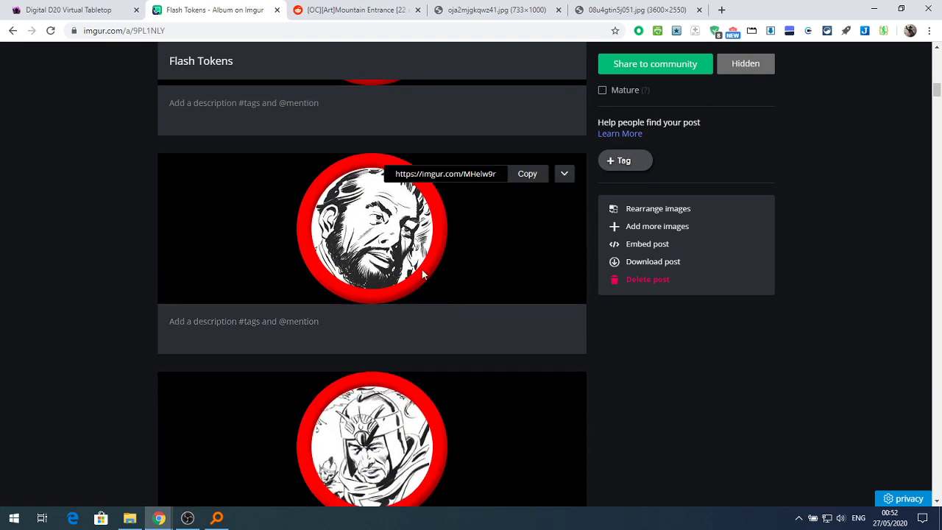
right_click(374, 239)
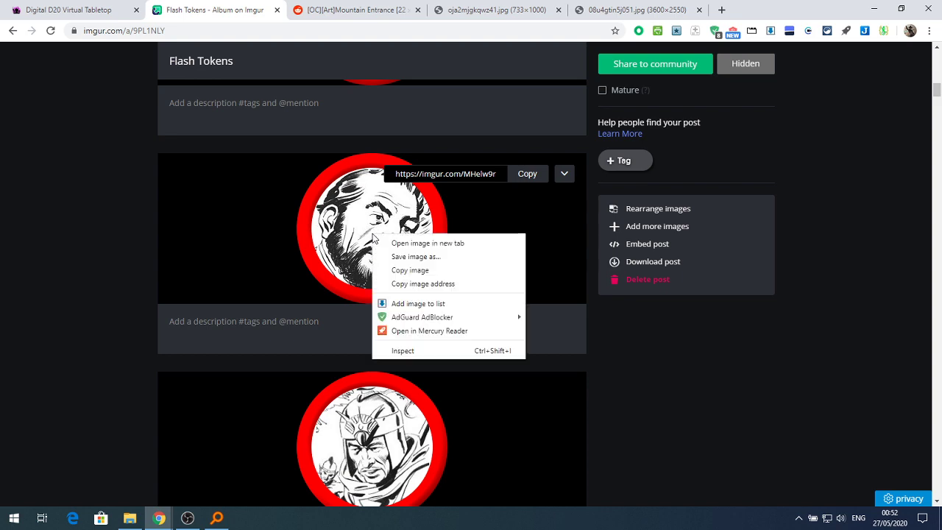
left_click(421, 284)
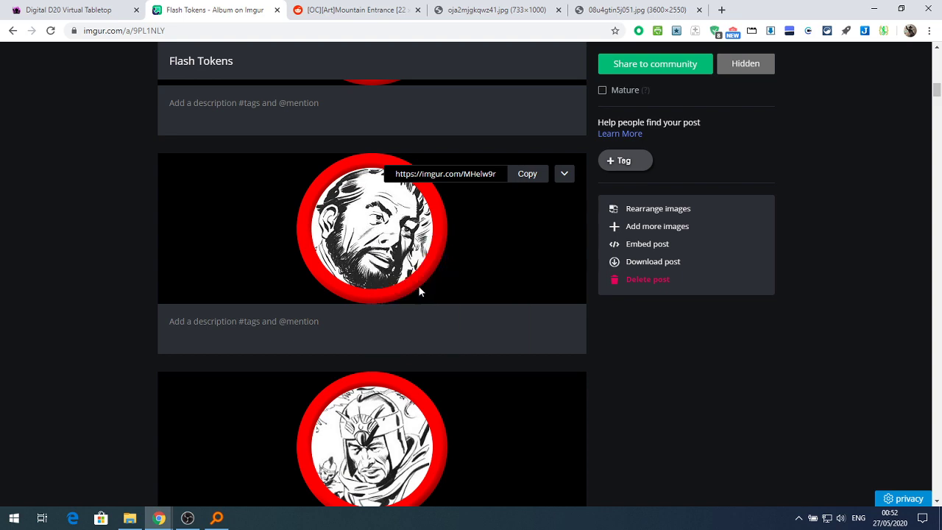
left_click(37, 9)
left_click_drag(548, 64, 348, 64)
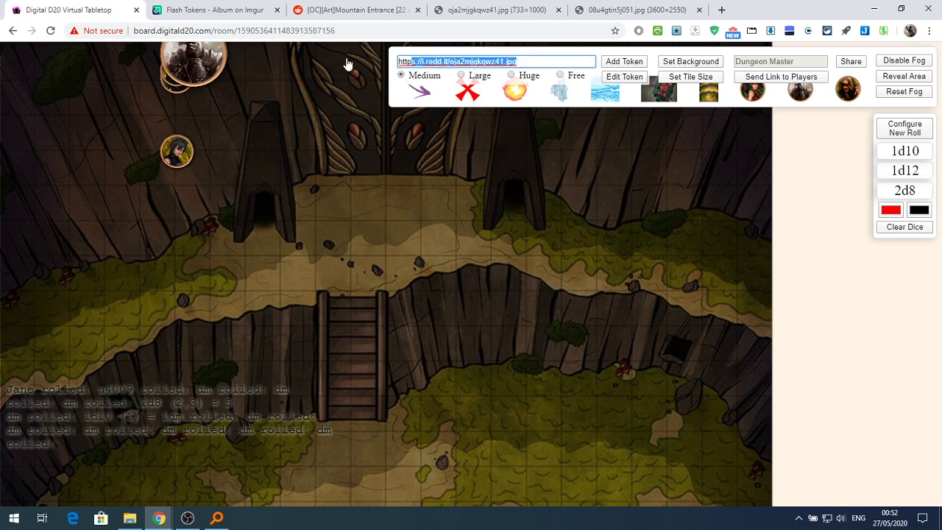
key("BackSpace")
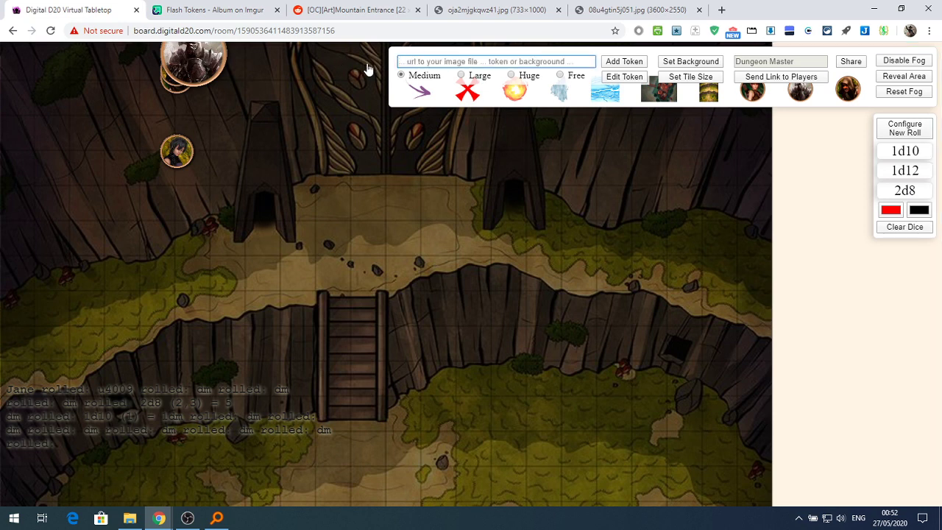
key("ctrl+v")
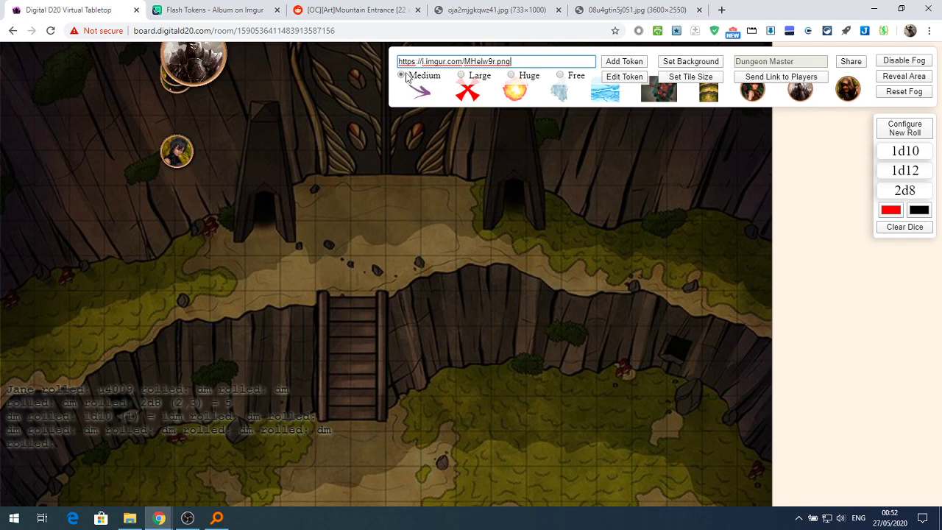
left_click(627, 62)
left_click_drag(44, 122, 364, 236)
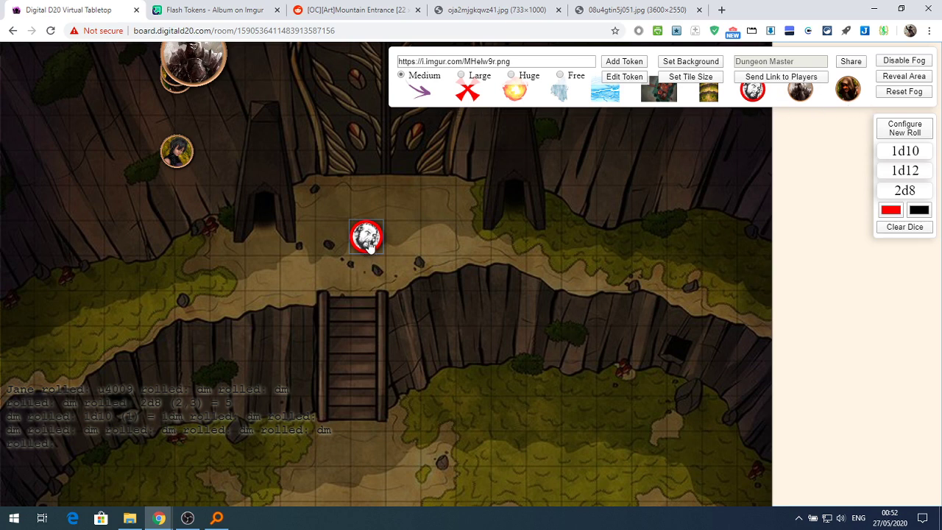
left_click_drag(366, 243, 332, 450)
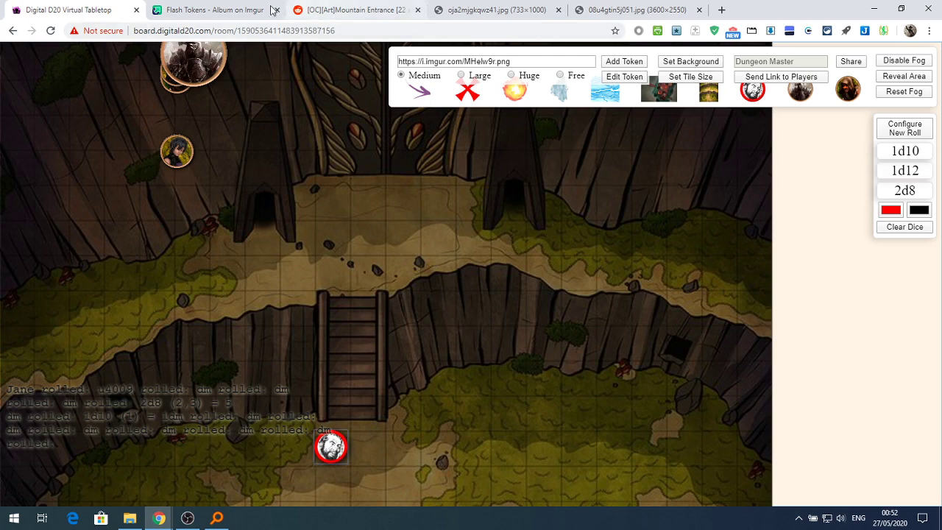
Return to the Flash Tokens album and copy the image address of the bearded man wearing a peaked helmet
left_click(206, 10)
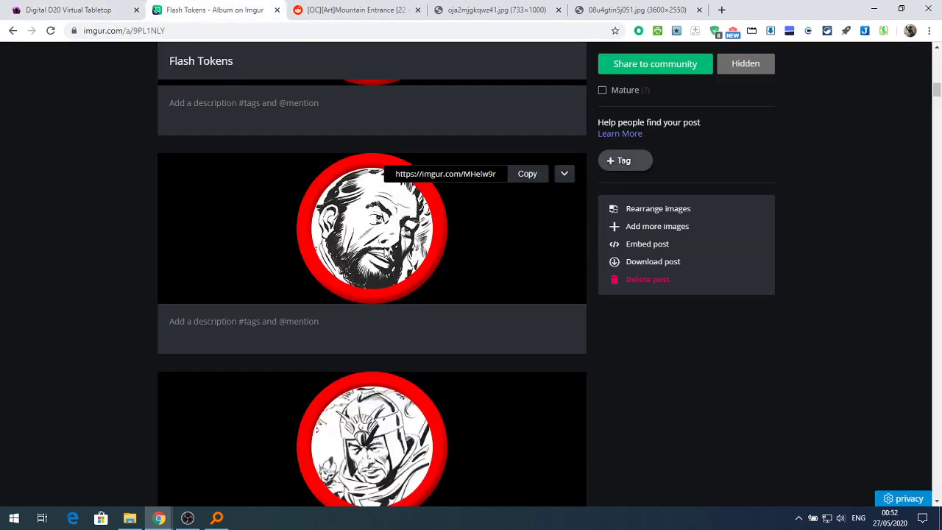
scroll(384, 246, "down", 10)
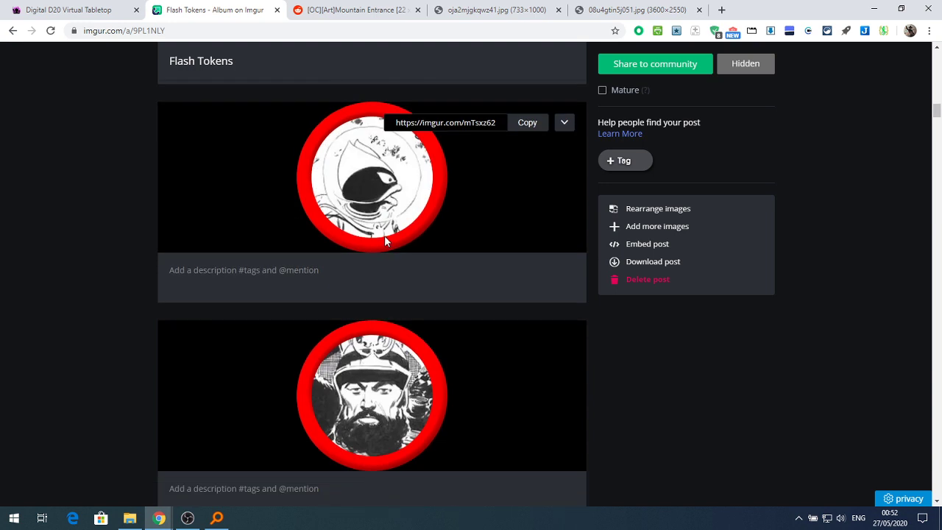
scroll(384, 235, "down", 3)
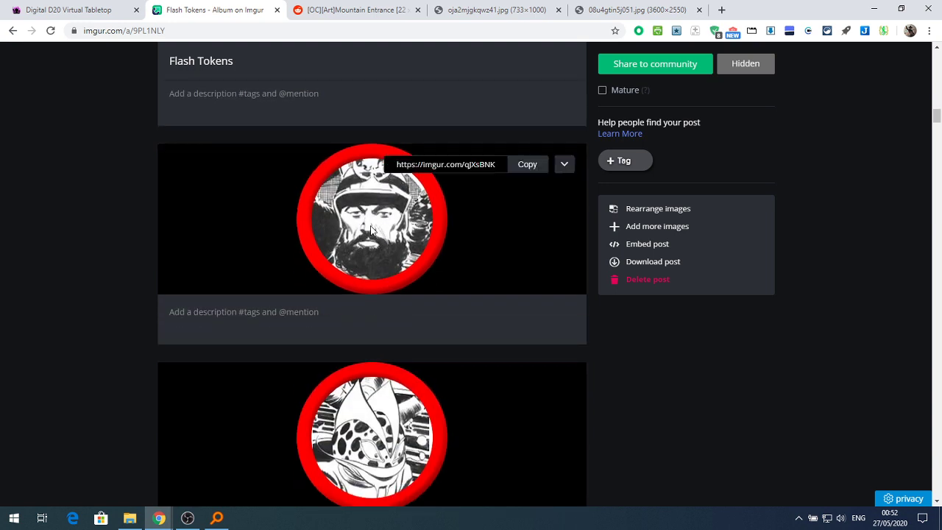
right_click(372, 230)
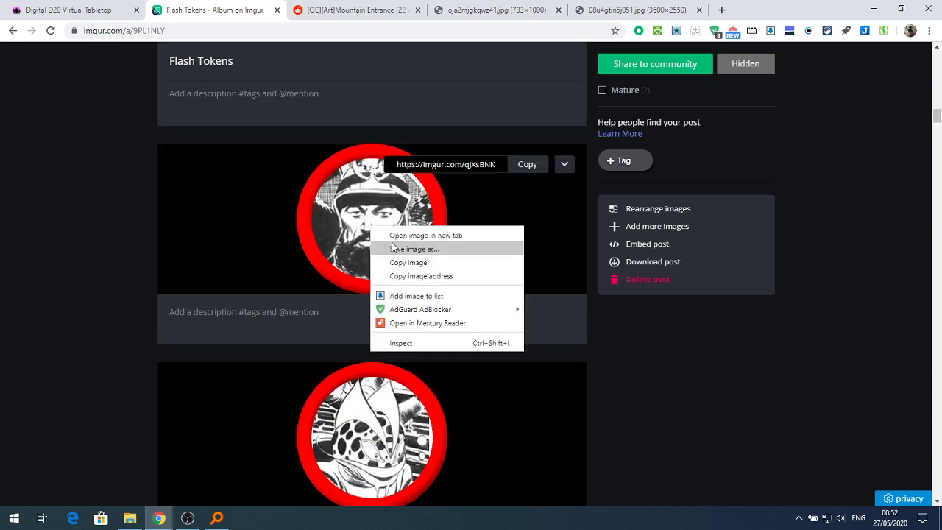
left_click(430, 277)
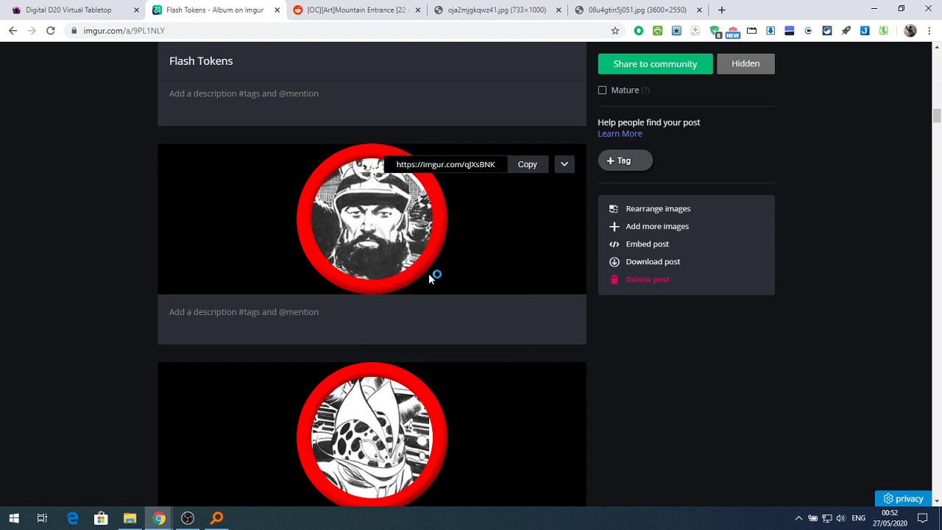
left_click(42, 12)
left_click(401, 61)
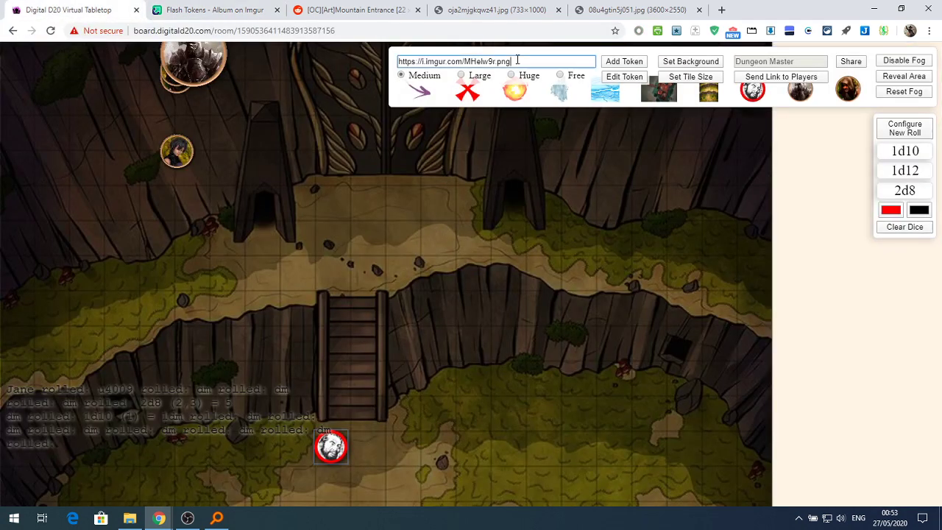
key("ctrl+v")
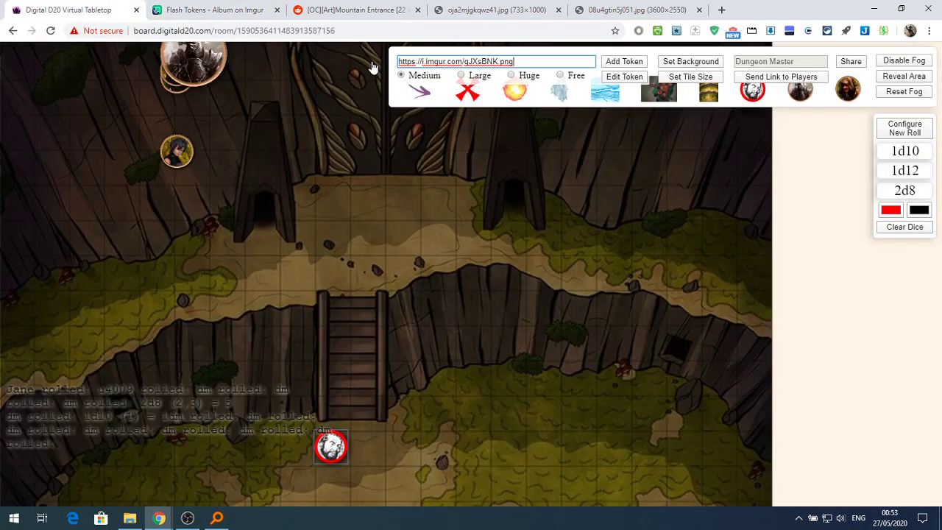
left_click(622, 61)
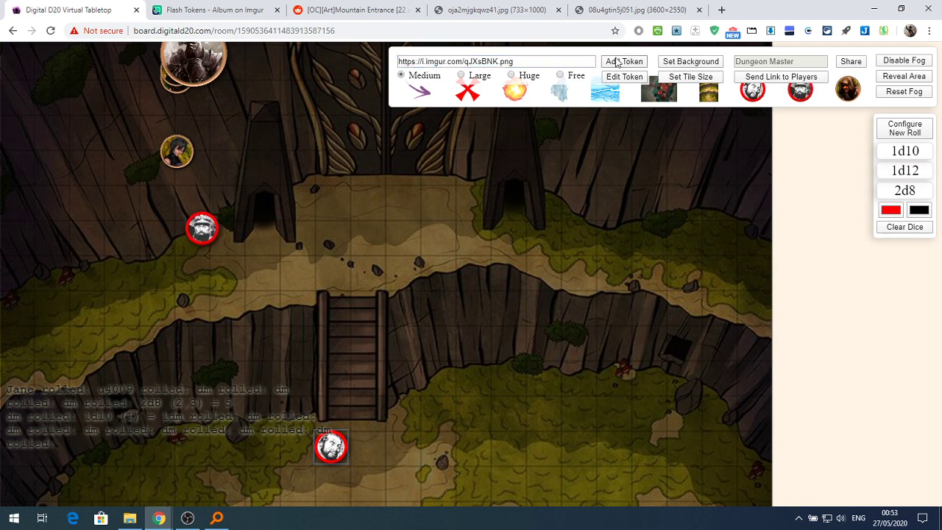
left_click_drag(212, 234, 372, 452)
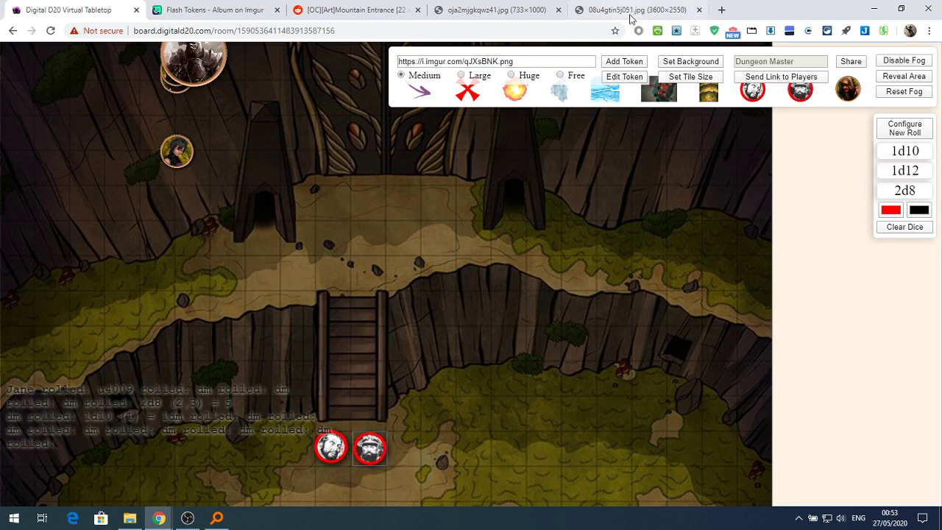
Return to the Flash Tokens album on Imgur and examine the range of custom character and creature tokens
left_click(214, 10)
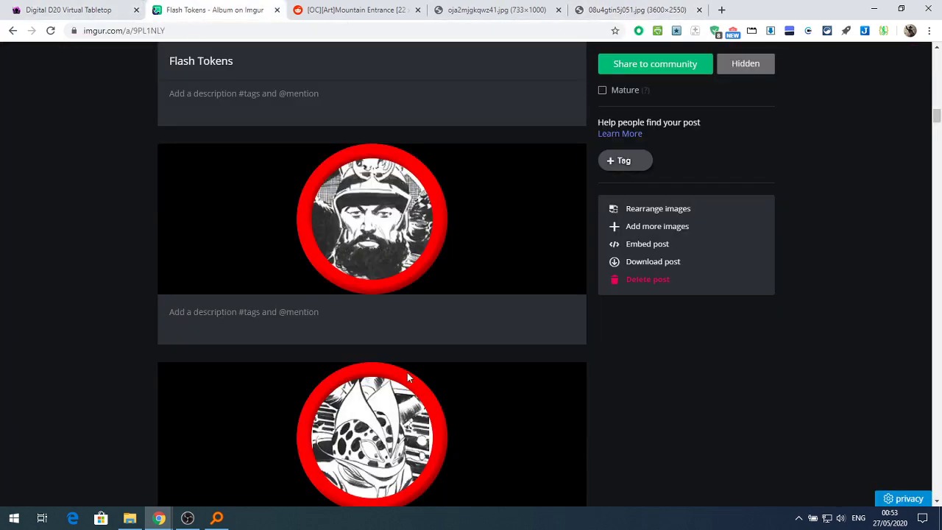
scroll(410, 372, "down", 5)
scroll(408, 368, "up", 10)
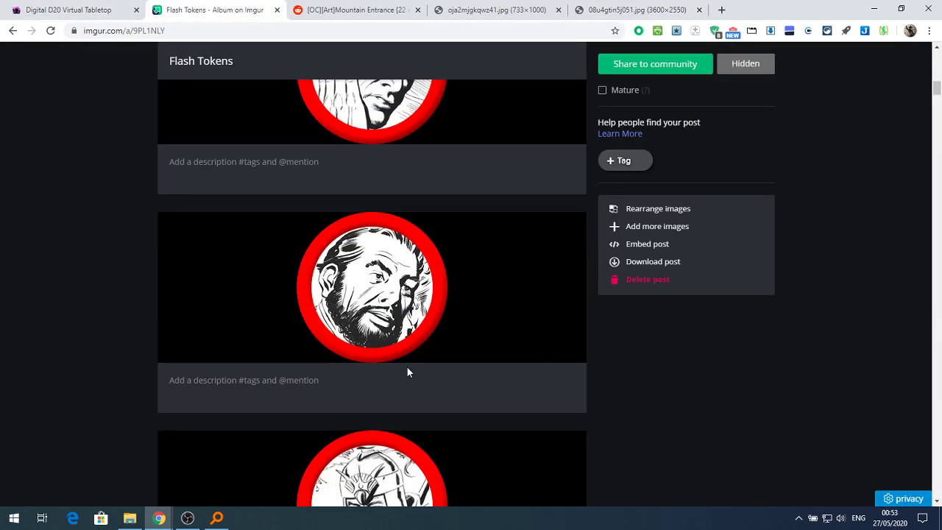
scroll(405, 371, "down", 10)
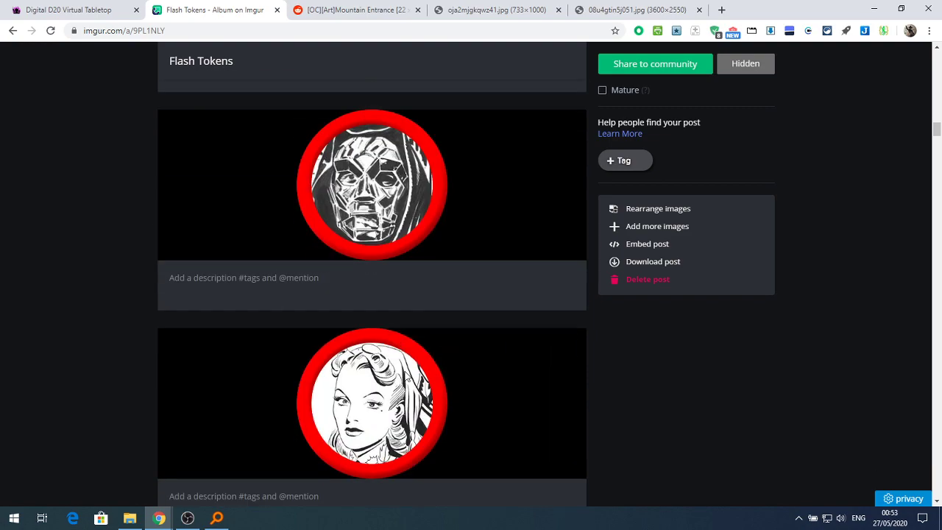
scroll(403, 375, "down", 10)
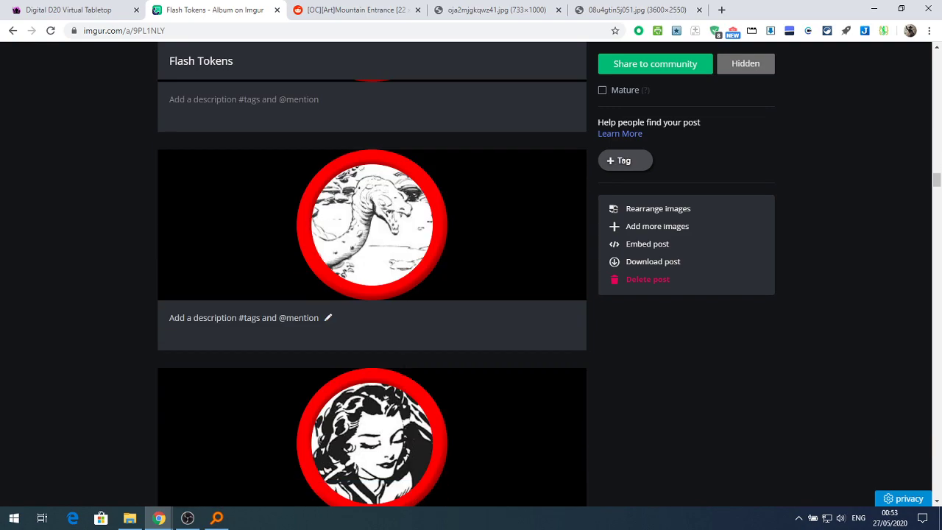
scroll(401, 375, "down", 10)
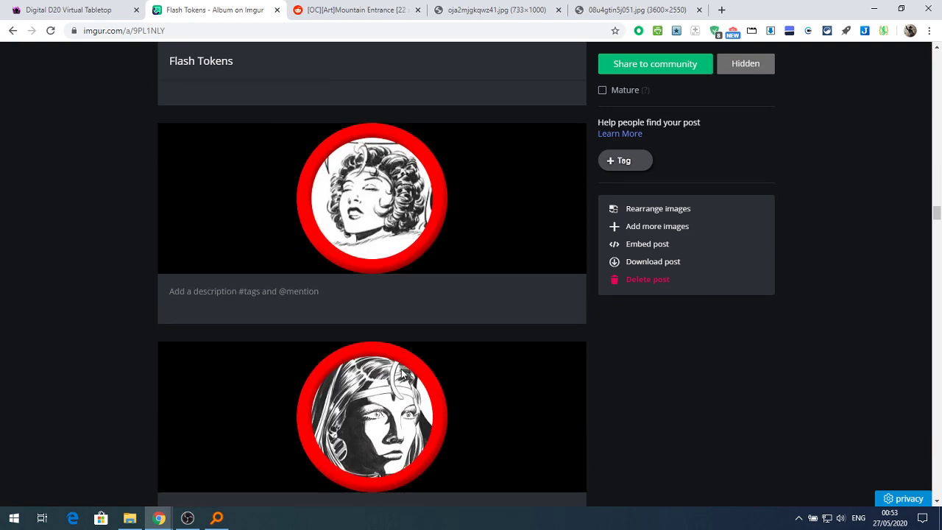
scroll(401, 368, "down", 10)
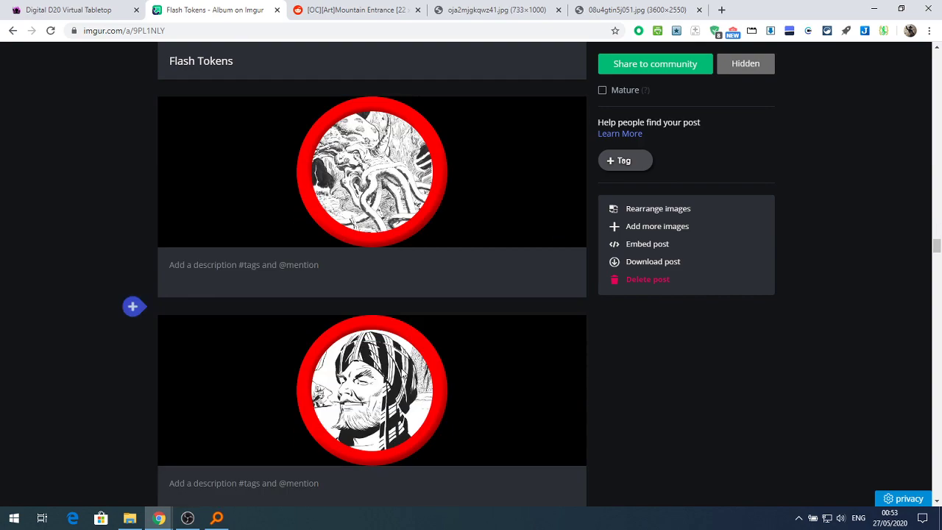
scroll(401, 370, "down", 10)
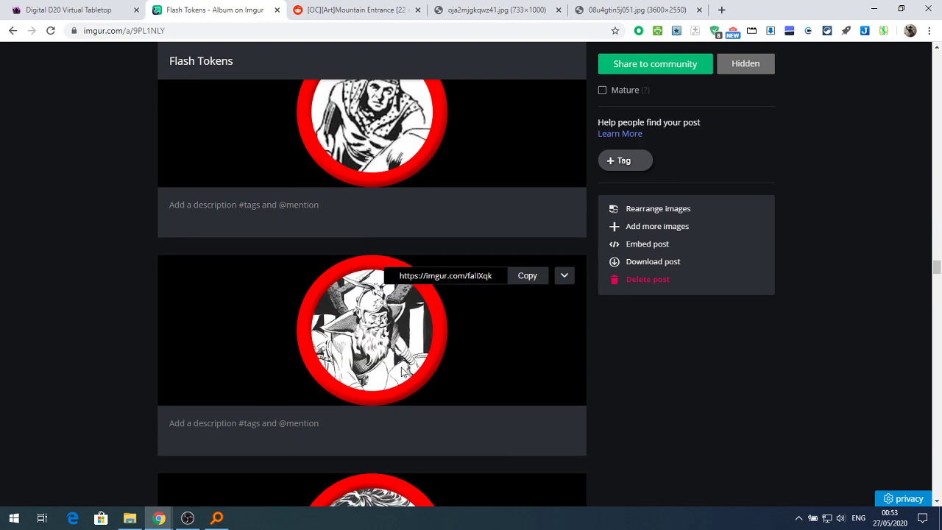
scroll(400, 370, "down", 10)
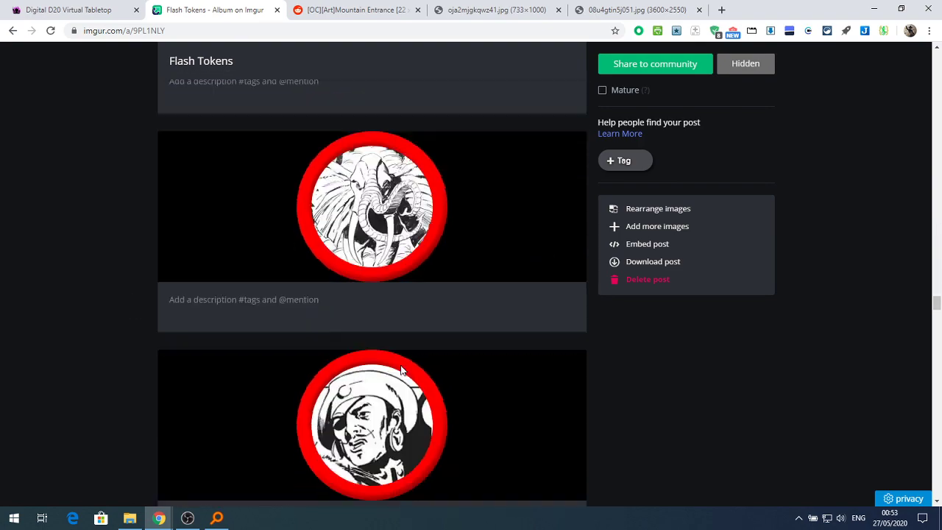
scroll(400, 370, "down", 5)
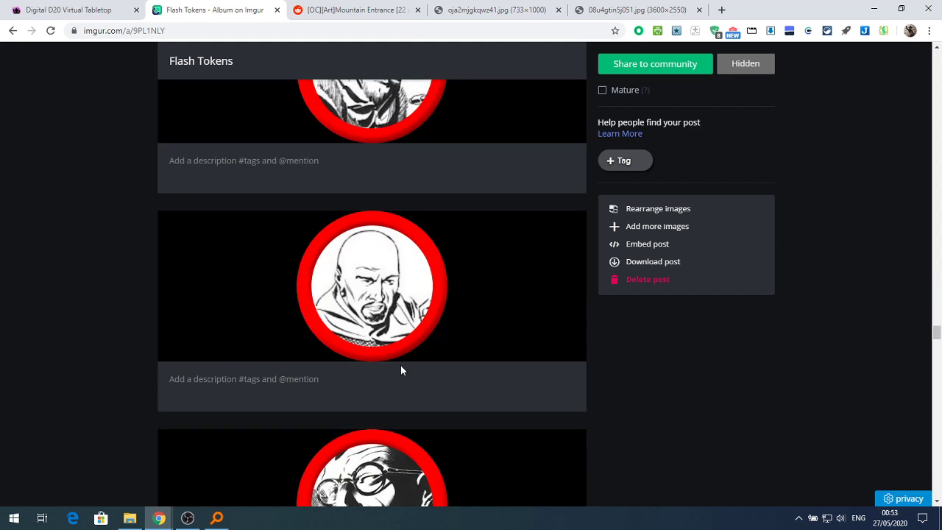
scroll(401, 370, "down", 10)
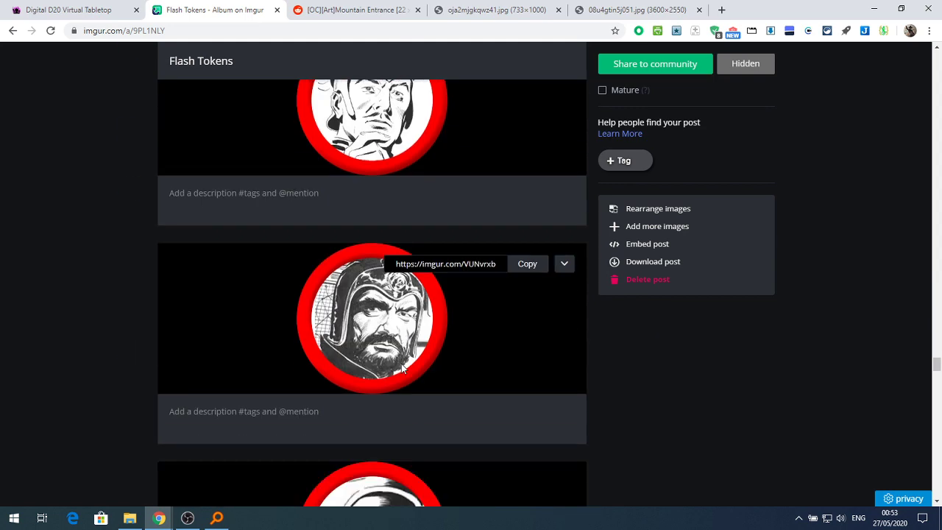
Find the masked soldier with the starry background in the Flash Tokens album and copy its image address
scroll(401, 367, "down", 10)
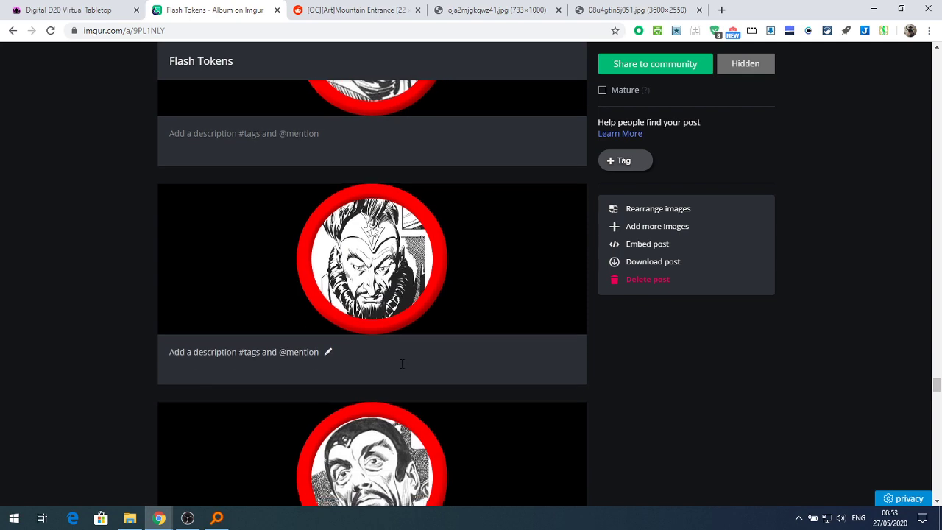
scroll(400, 366, "down", 6)
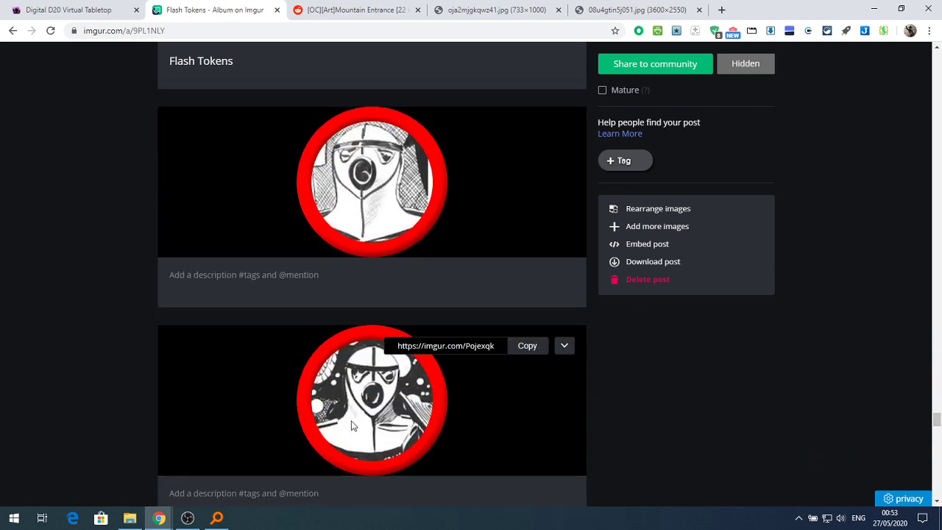
right_click(362, 404)
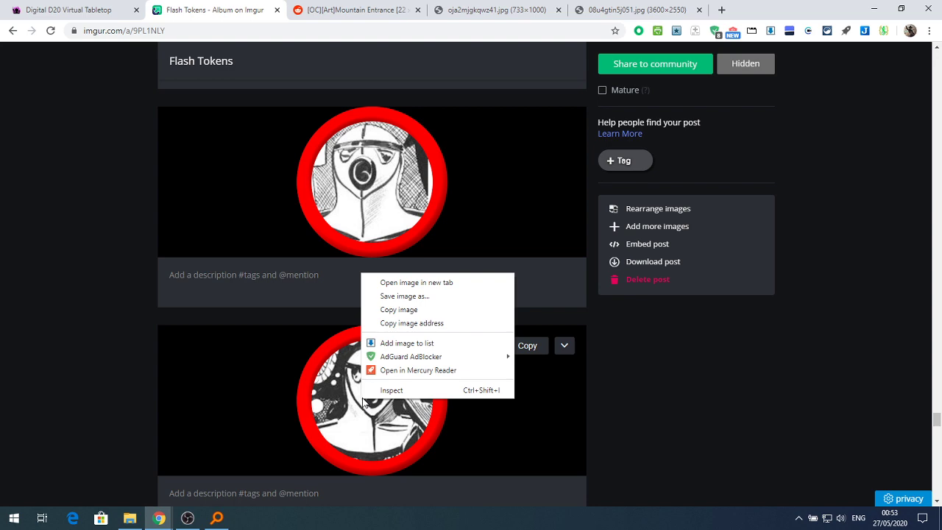
left_click(412, 322)
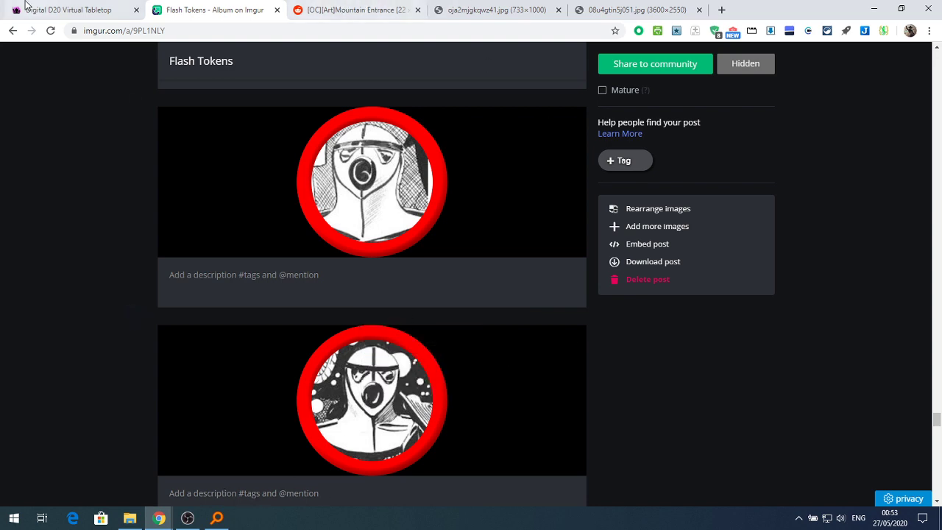
left_click(70, 10)
triple_click(534, 62)
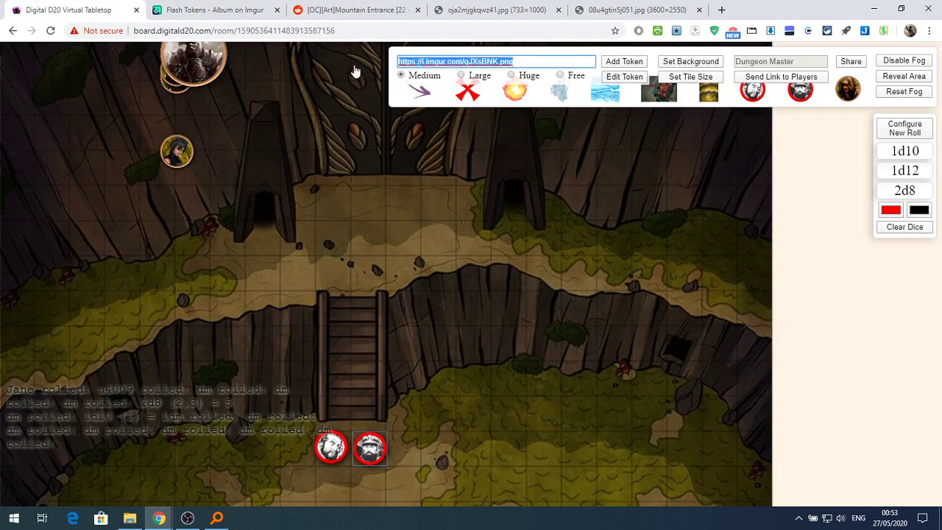
key("ctrl+v")
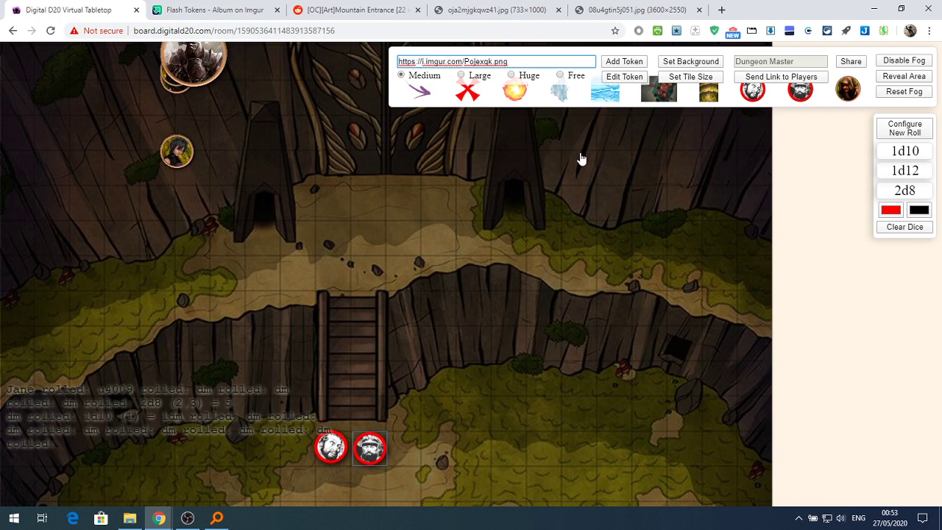
left_click(624, 62)
left_click(626, 65)
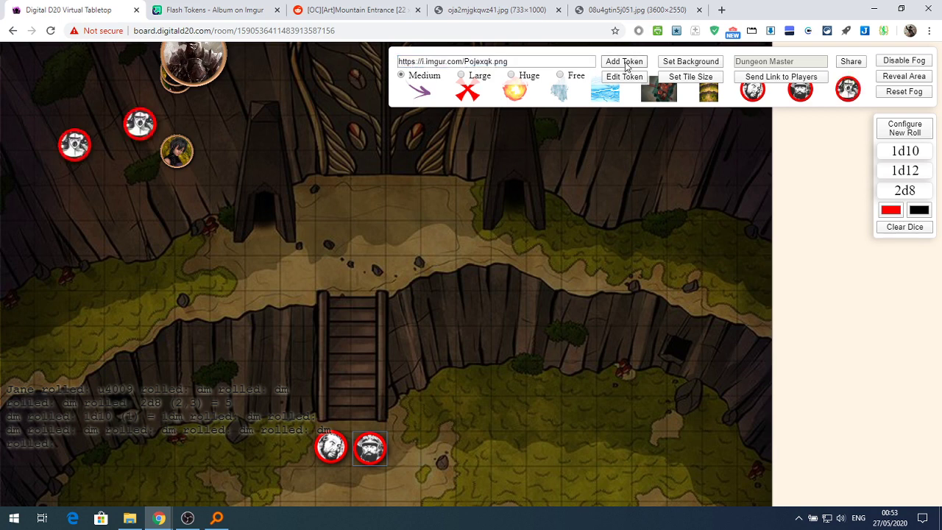
left_click(625, 65)
left_click(626, 65)
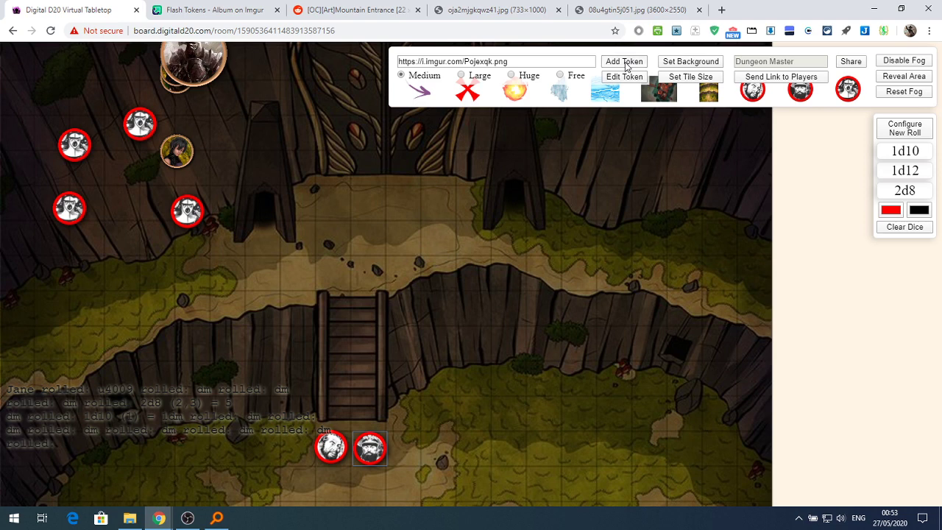
left_click(625, 65)
Place one masked token at the foot of each stone tower and a third in front of the gate
left_click_drag(180, 169, 486, 241)
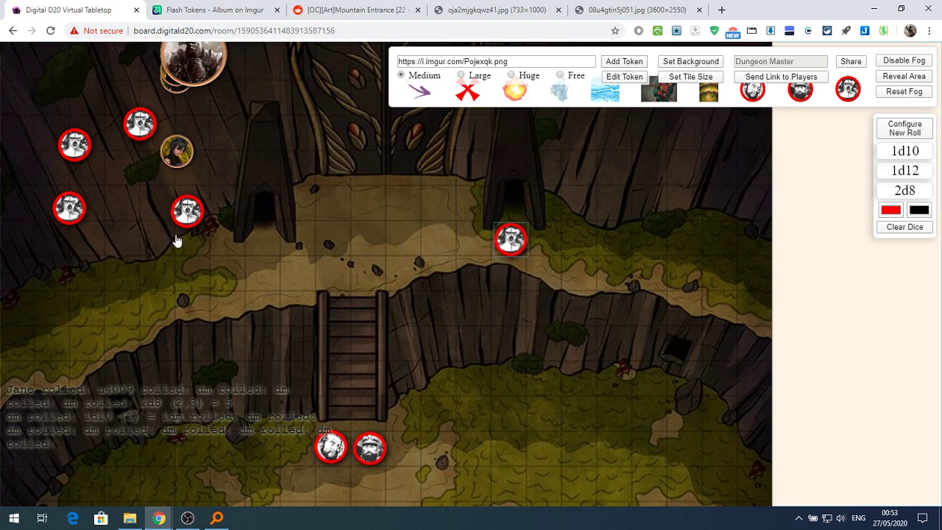
left_click_drag(187, 216, 265, 241)
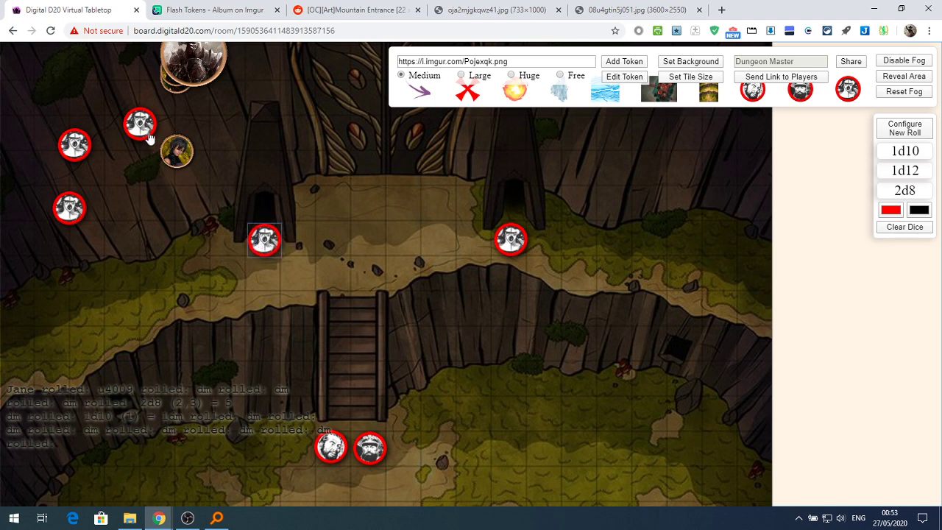
left_click_drag(140, 125, 146, 132)
left_click_drag(256, 164, 437, 204)
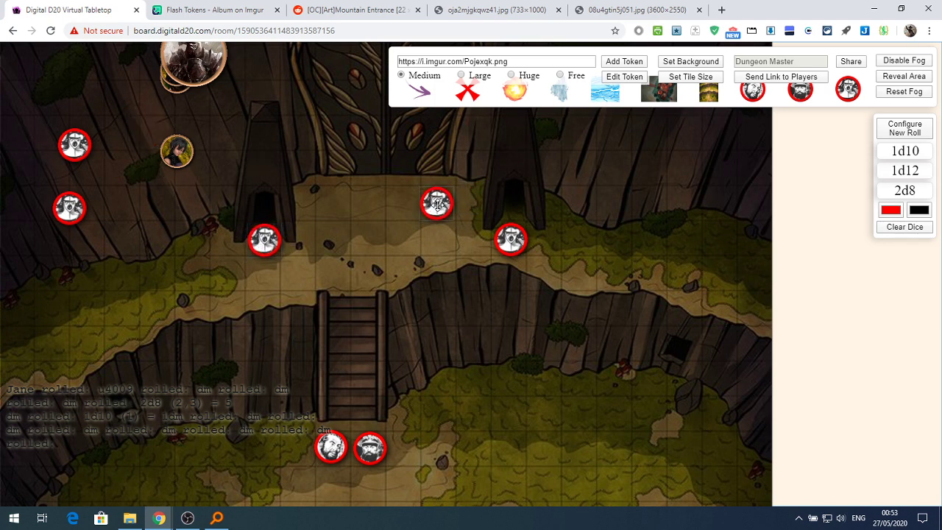
Delete the leftover fantasy character tokens on the cliff and place the remaining two masked tokens in front of the gate
left_click(176, 161)
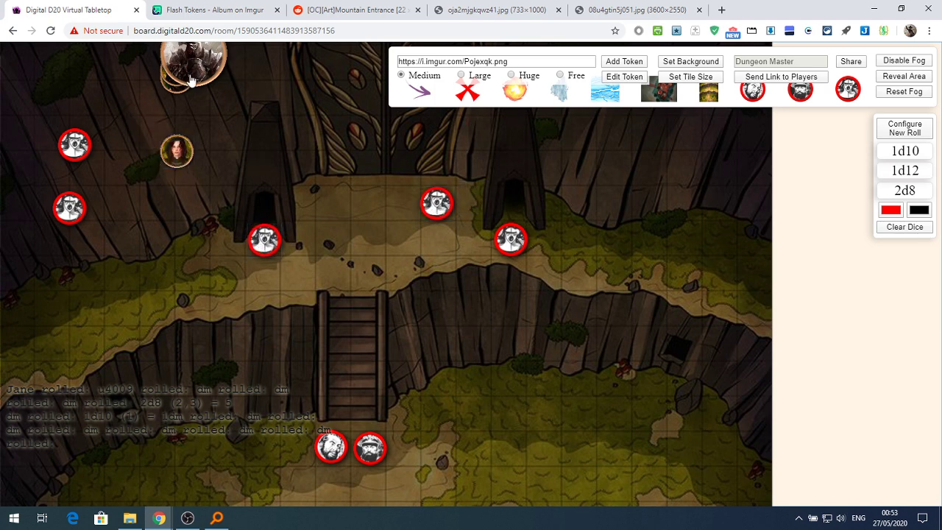
key("Delete")
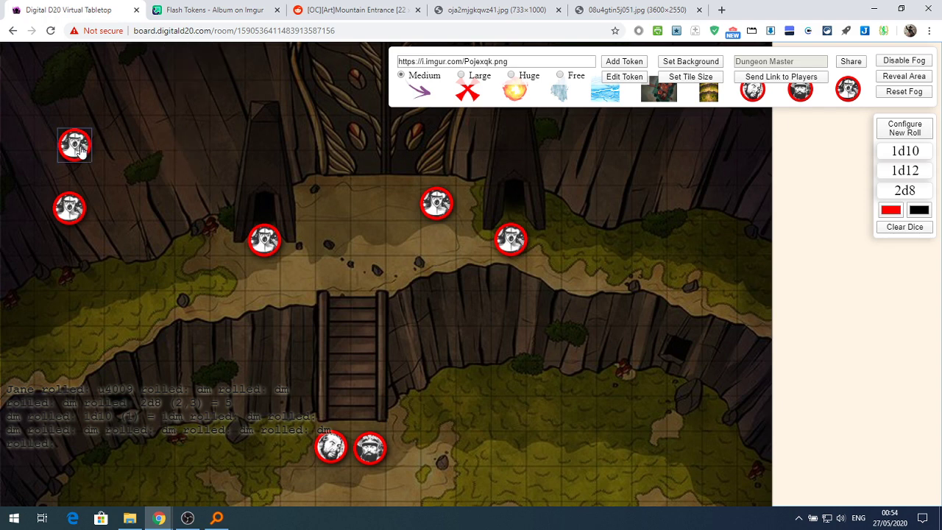
left_click_drag(84, 151, 366, 201)
left_click_drag(87, 214, 338, 213)
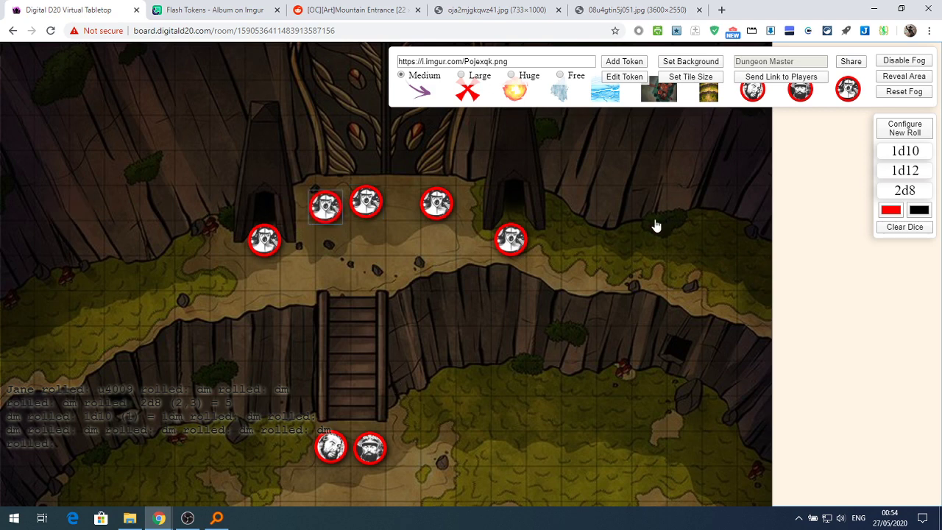
Delete the bareheaded man's token below the stairs, re-add it from the recent images as a medium token, and place it back there
left_click(333, 450)
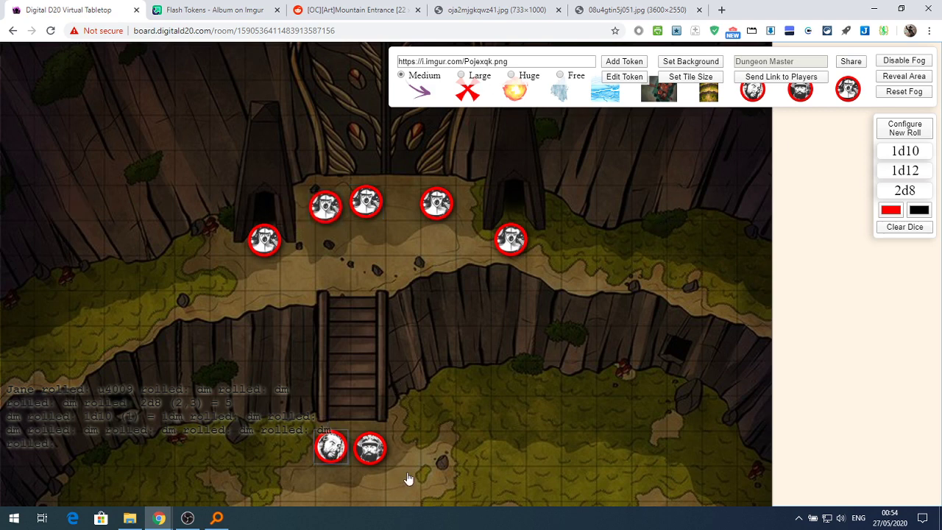
key("Delete")
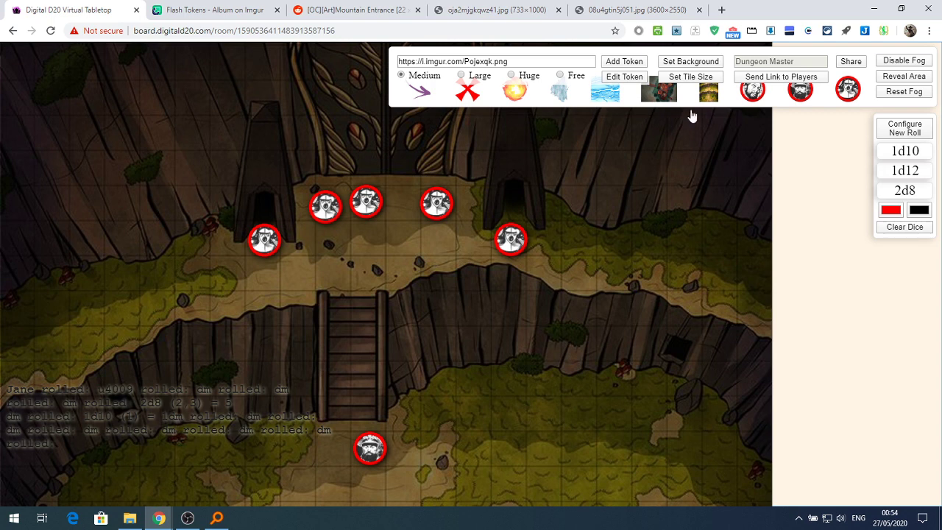
left_click(756, 95)
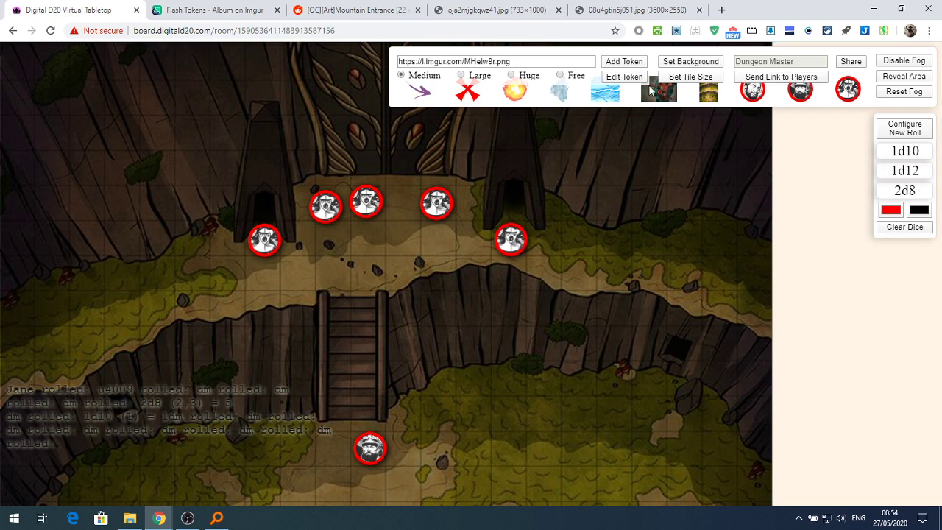
left_click(623, 62)
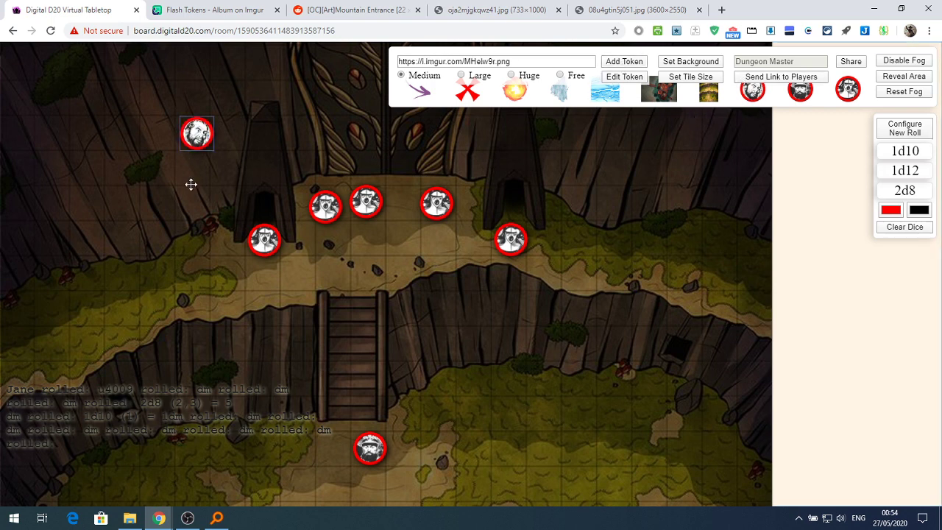
left_click_drag(196, 134, 298, 444)
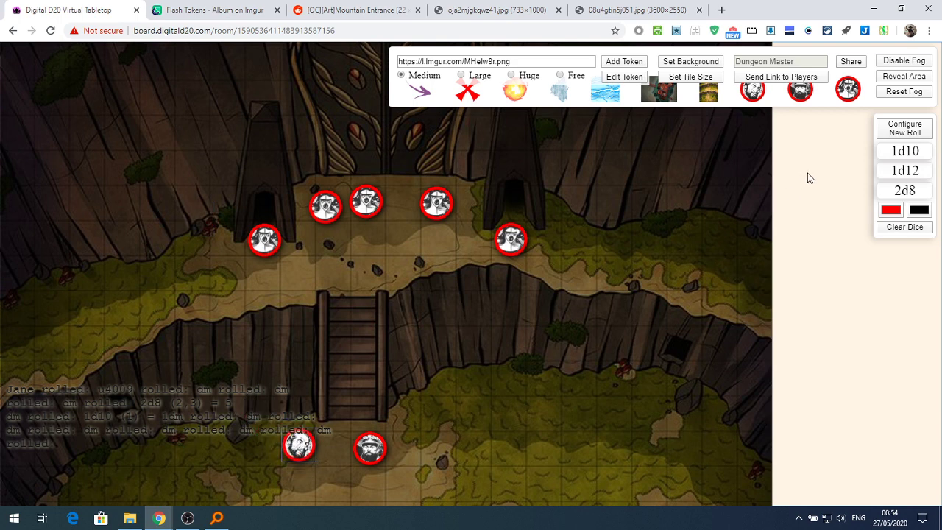
Configure a new 1d20 dice roll and roll the 1d20 again
left_click(909, 130)
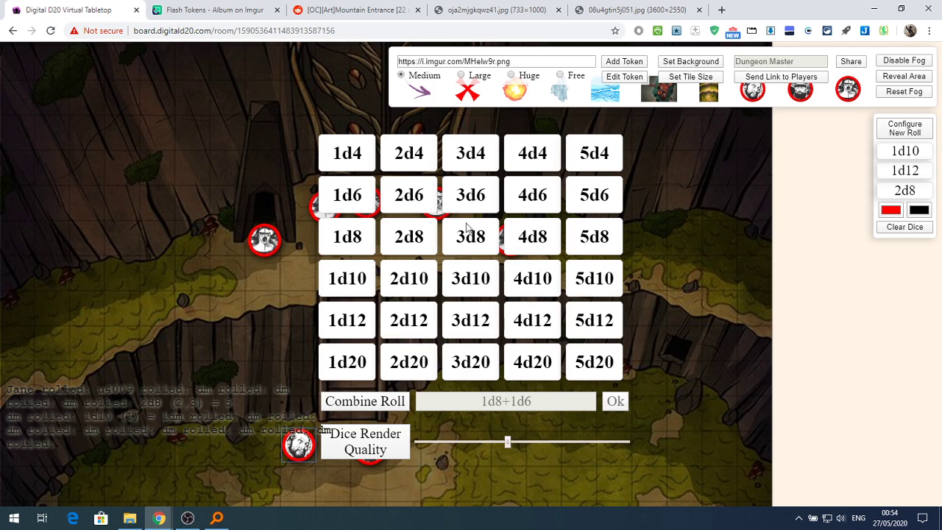
left_click(349, 361)
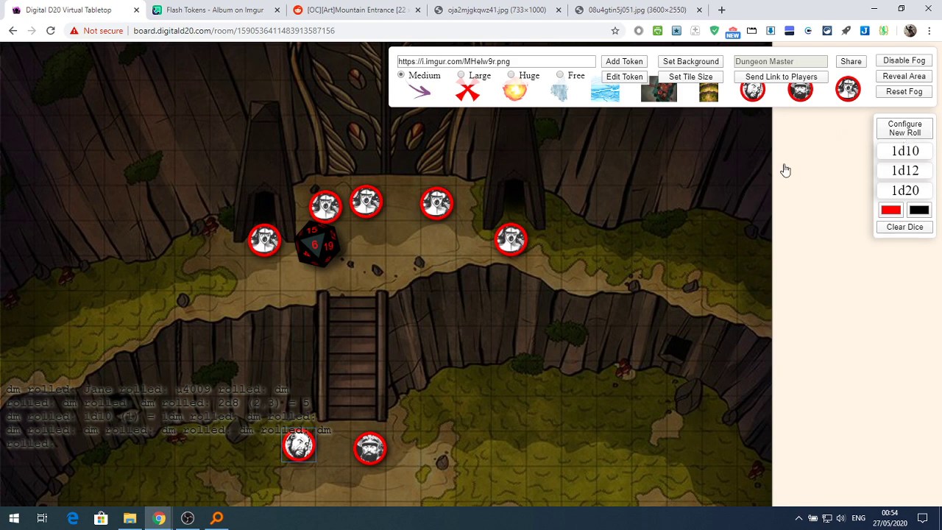
left_click(890, 192)
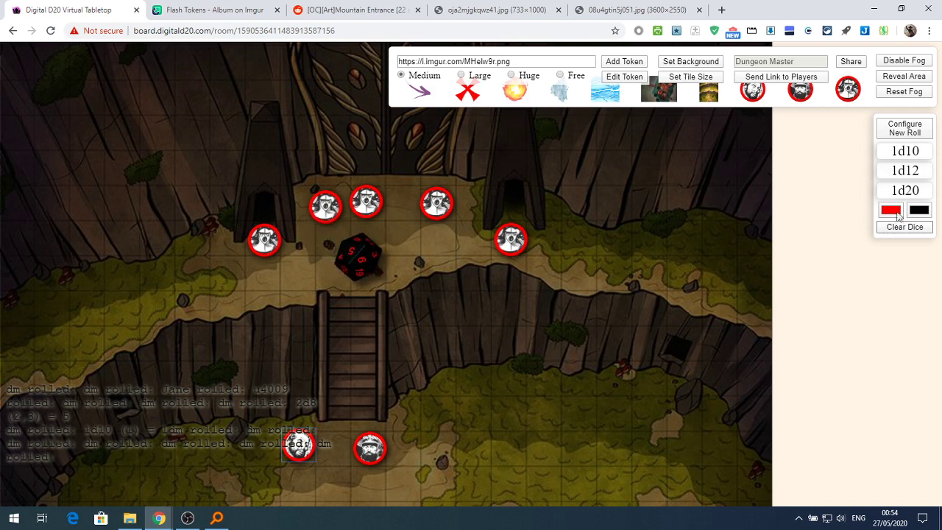
Roll the 1d12 twice and clear all dice from the map
left_click(907, 172)
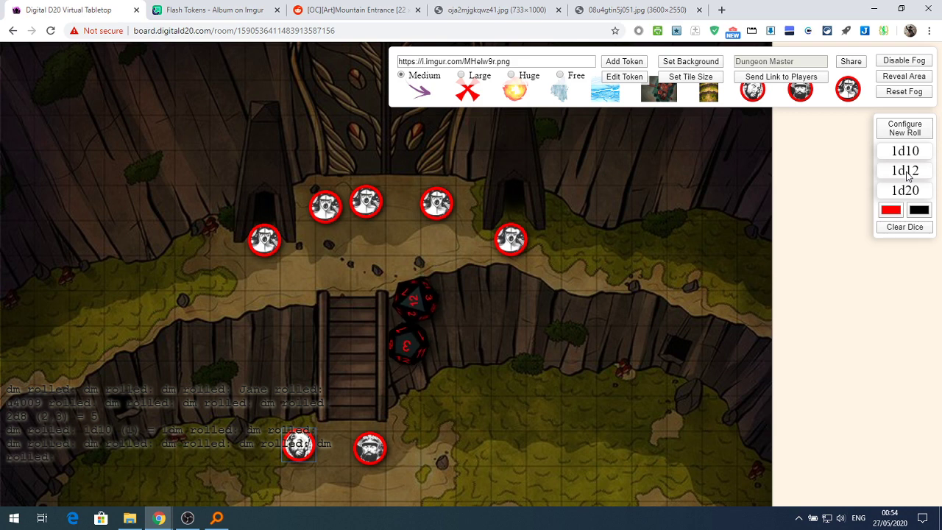
left_click(907, 172)
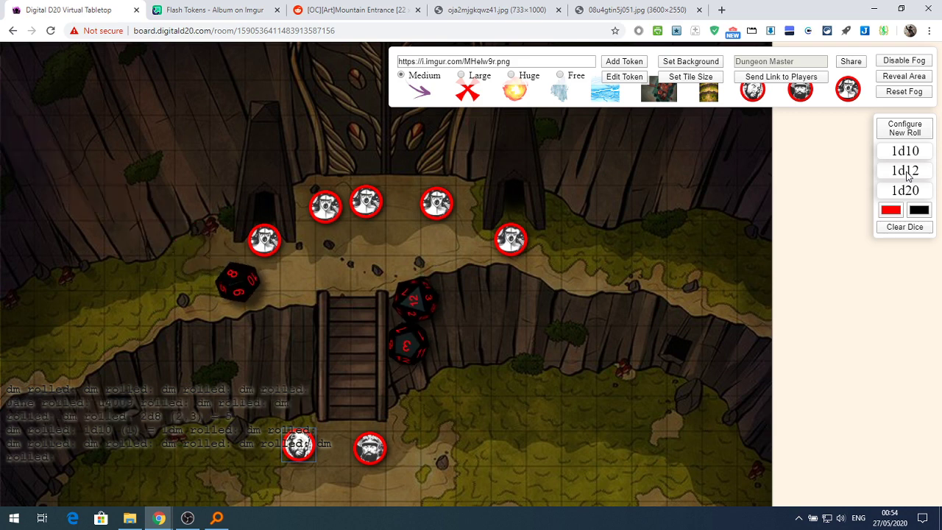
left_click(893, 229)
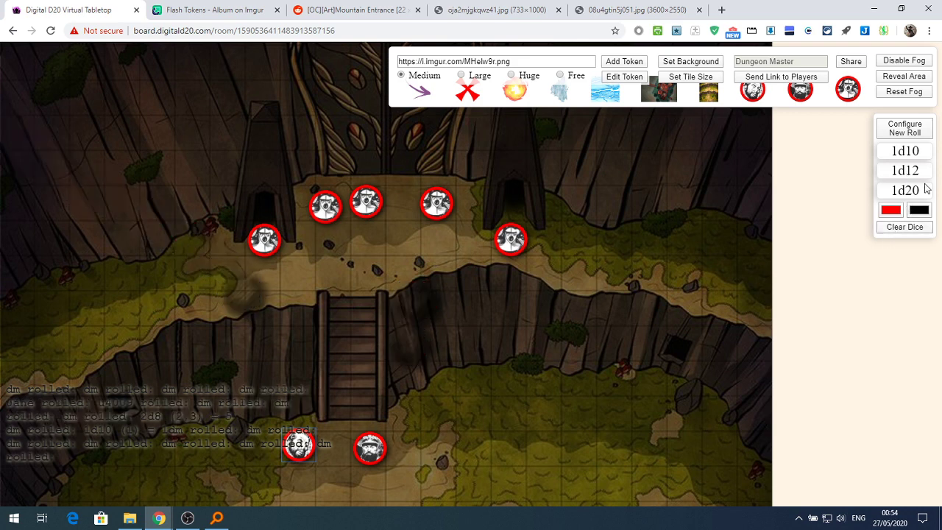
Roll the 1d20 twice, clear the dice, and roll a single 1d20 once more
left_click(902, 192)
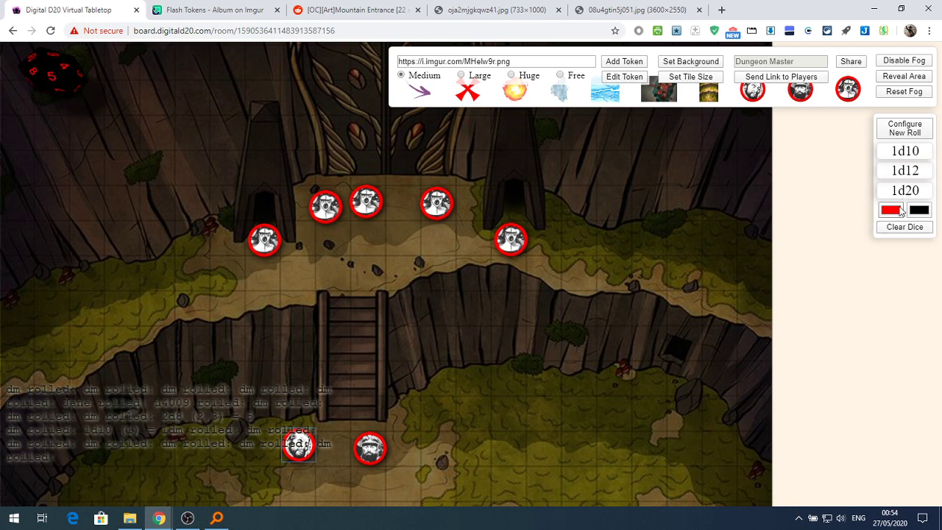
left_click(899, 194)
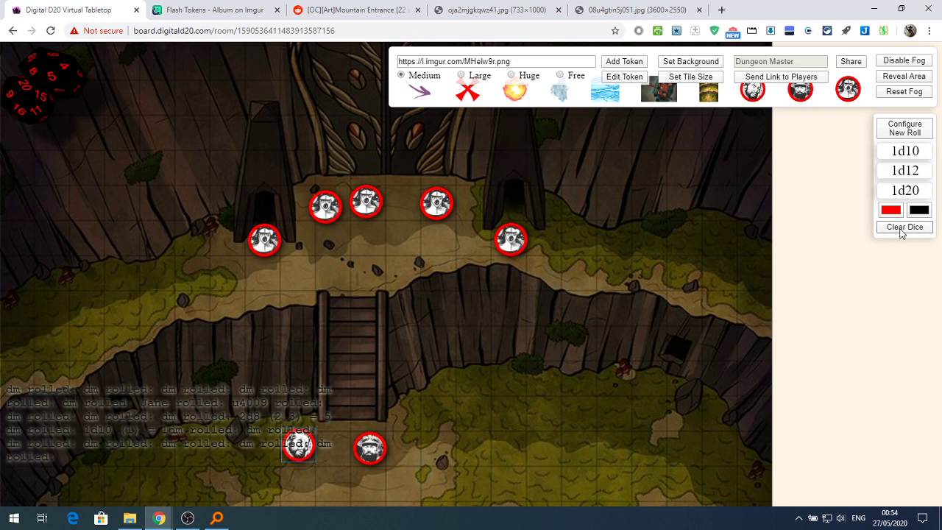
left_click(902, 228)
left_click(899, 193)
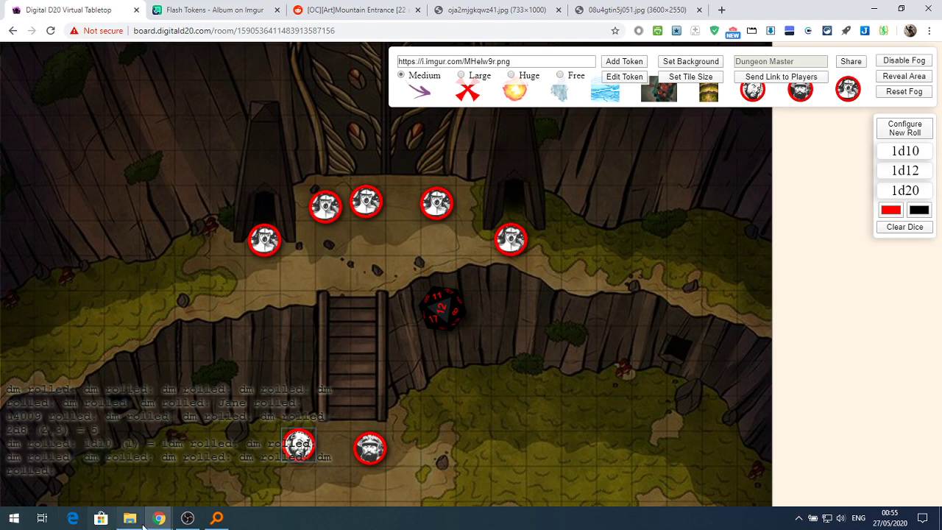
Check the tokens and dice in the player's incognito window, and clear the dice back in the Dungeon Master's window
mouse_move(159, 518)
left_click(229, 482)
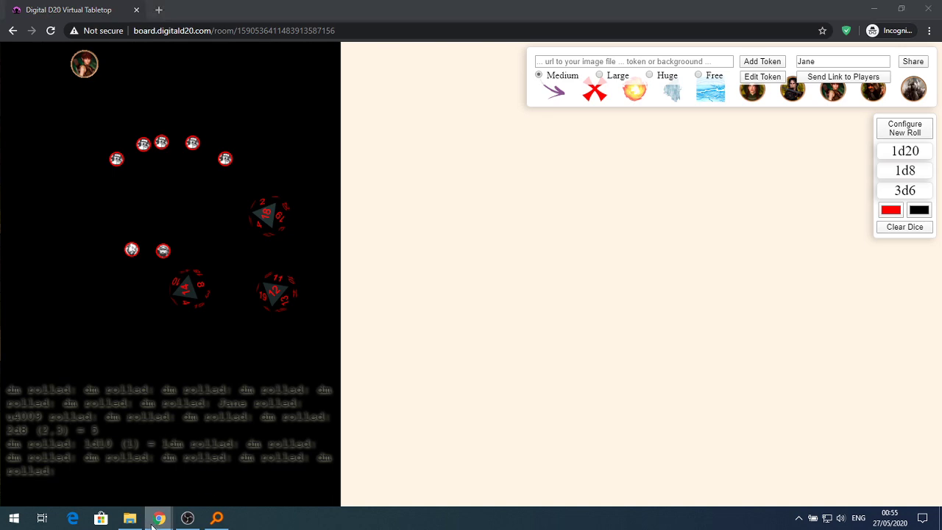
mouse_move(159, 518)
left_click(100, 469)
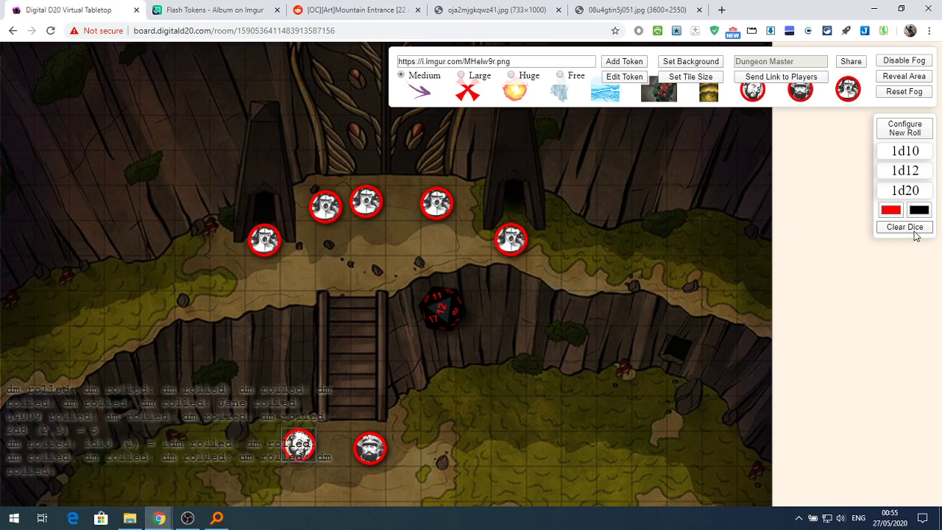
left_click(905, 229)
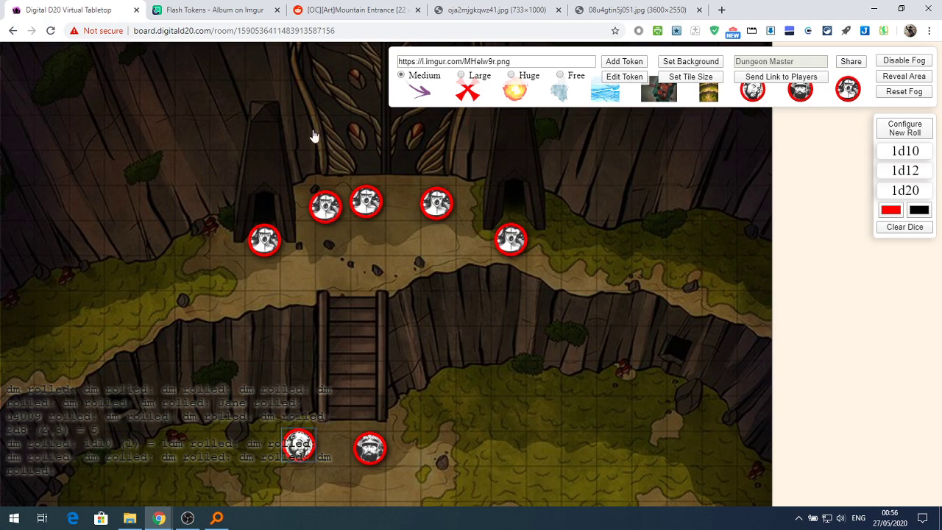
Return to the Flash Tokens album on Imgur and look through the tokens back to the first image
left_click(217, 10)
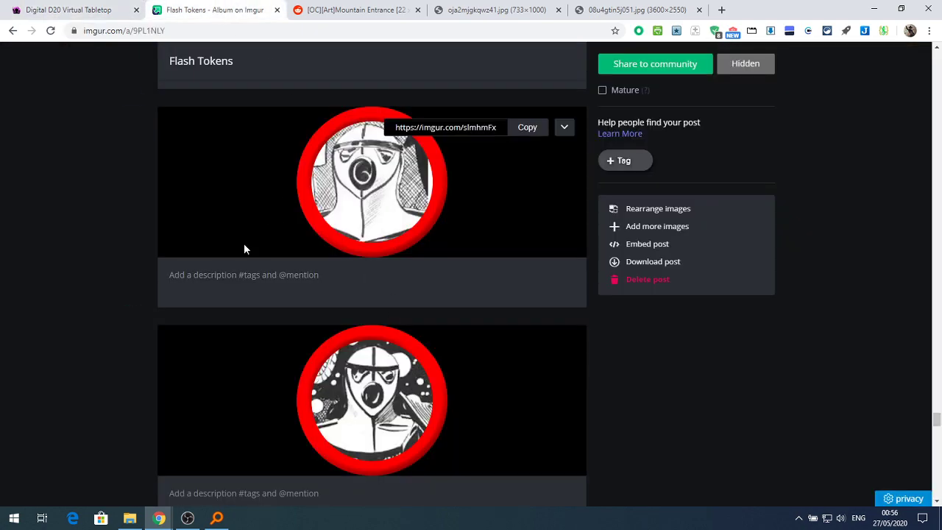
scroll(260, 386, "up", 6)
scroll(254, 382, "up", 8)
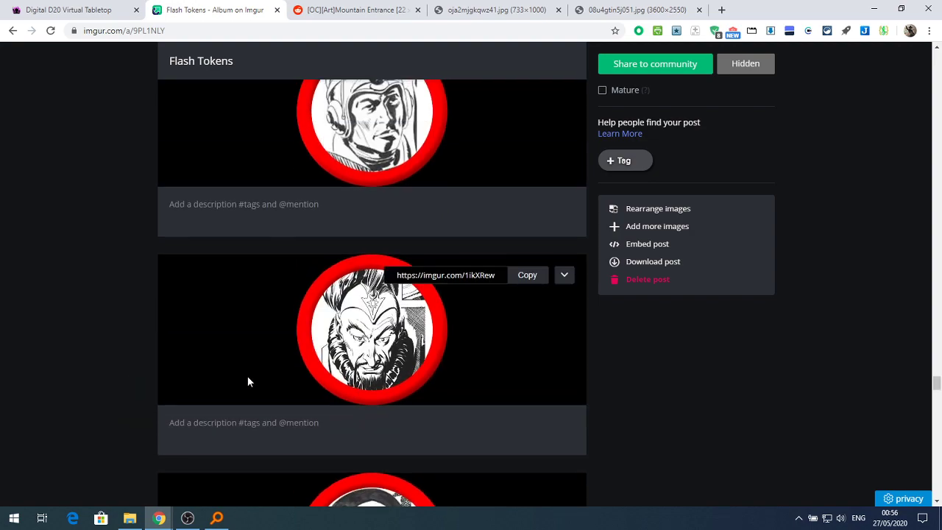
scroll(247, 380, "up", 10)
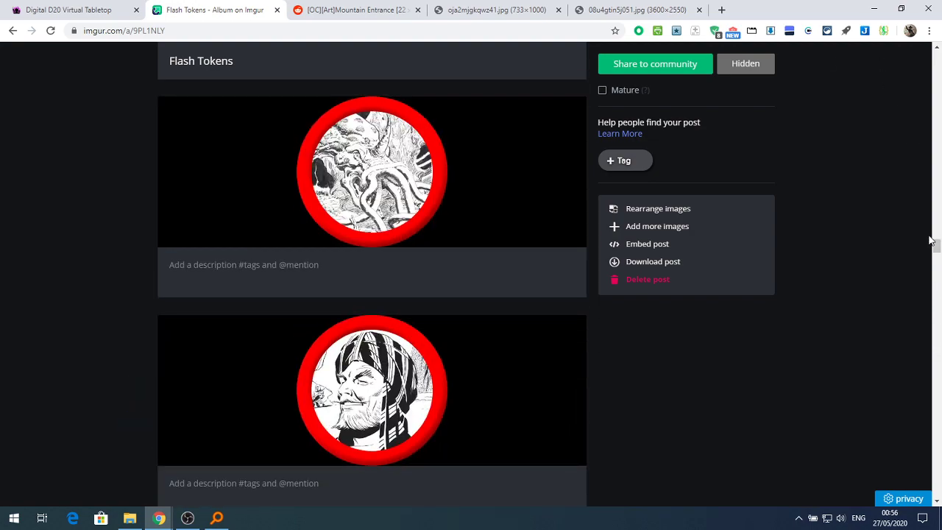
left_click_drag(934, 245, 934, 58)
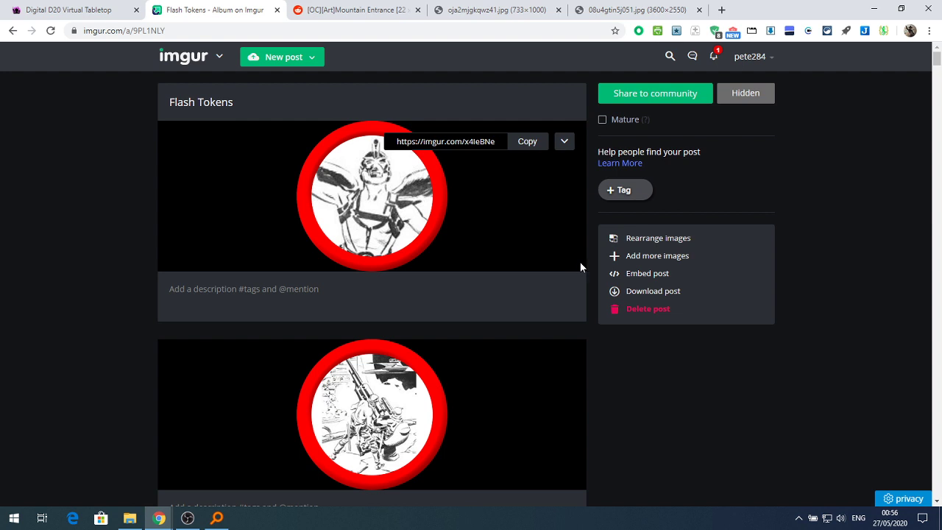
left_click(189, 520)
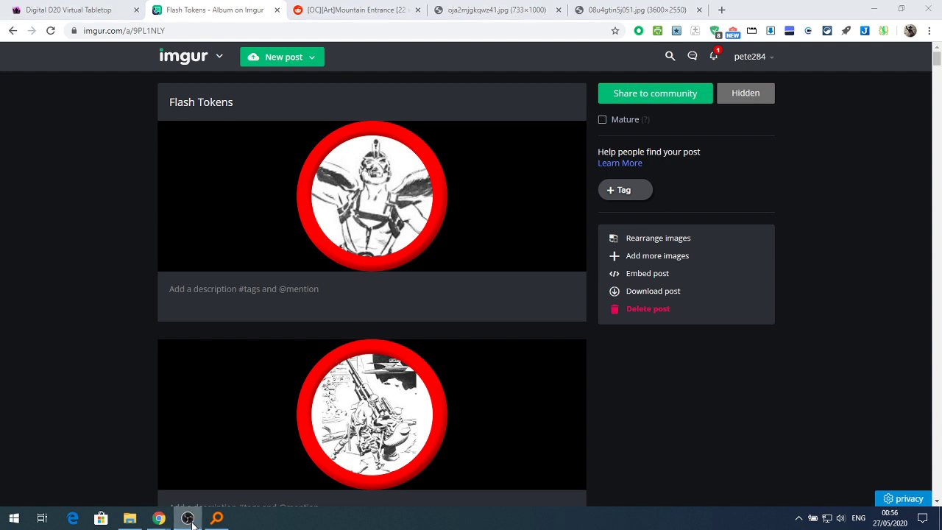